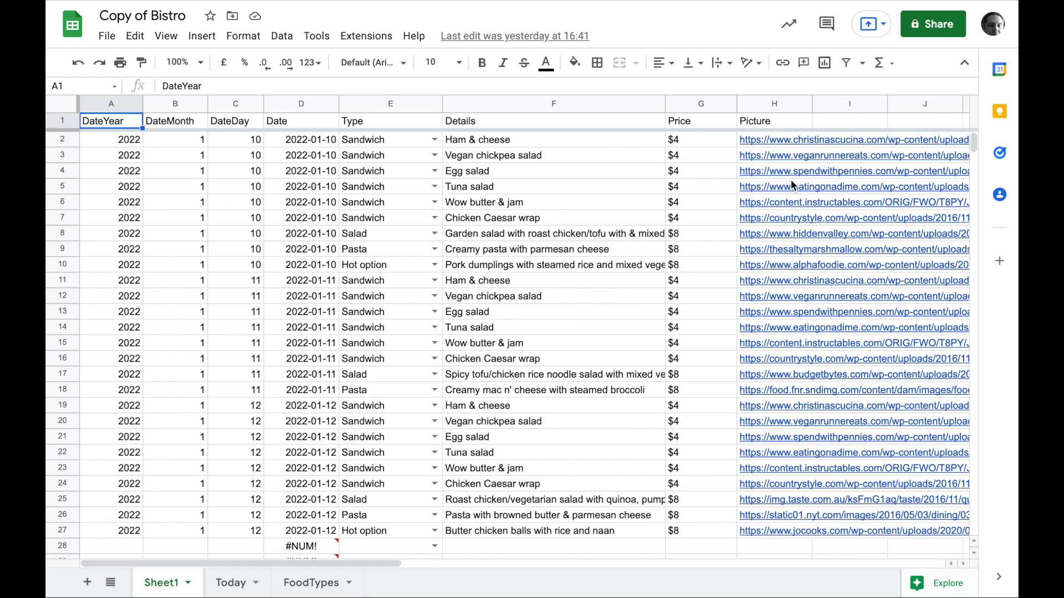
# Live test the Bistro Menu app in Thunkable, viewing the creamy mac n' cheese details and returning to the menu list
pyautogui.moveTo(775, 143)
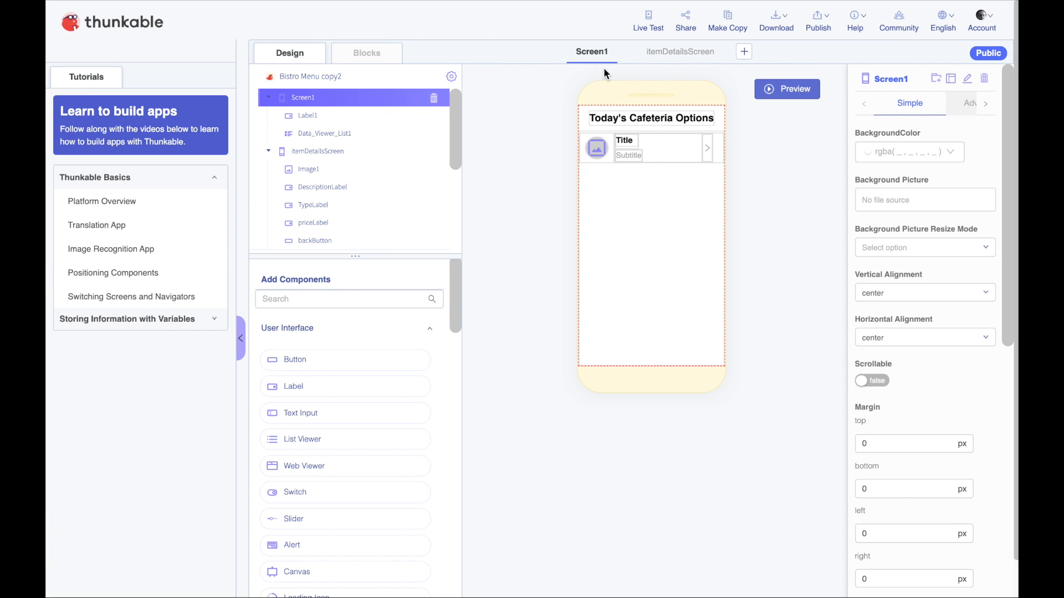
pyautogui.click(659, 31)
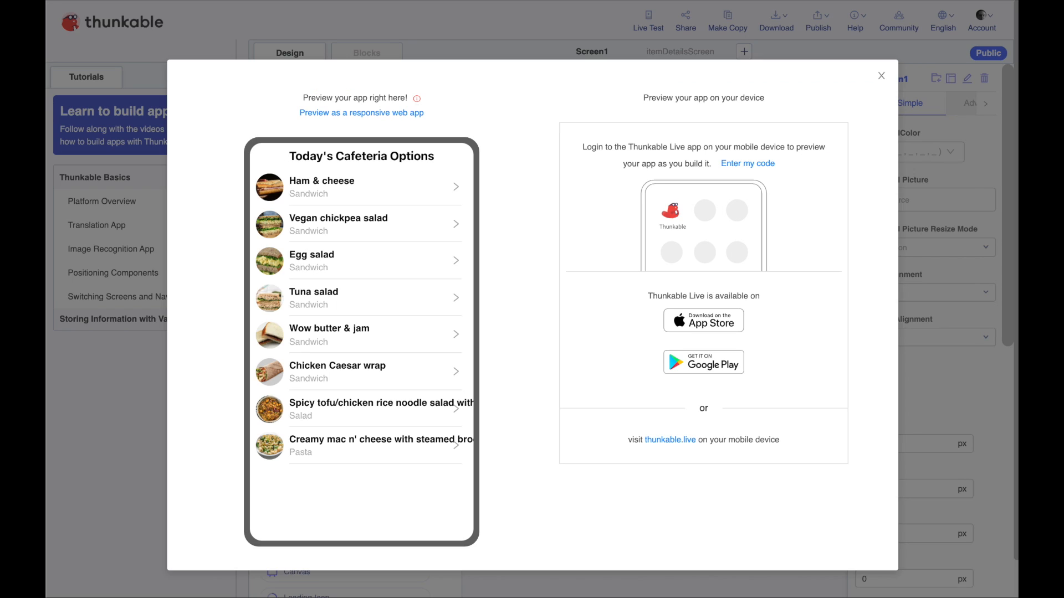
pyautogui.click(335, 447)
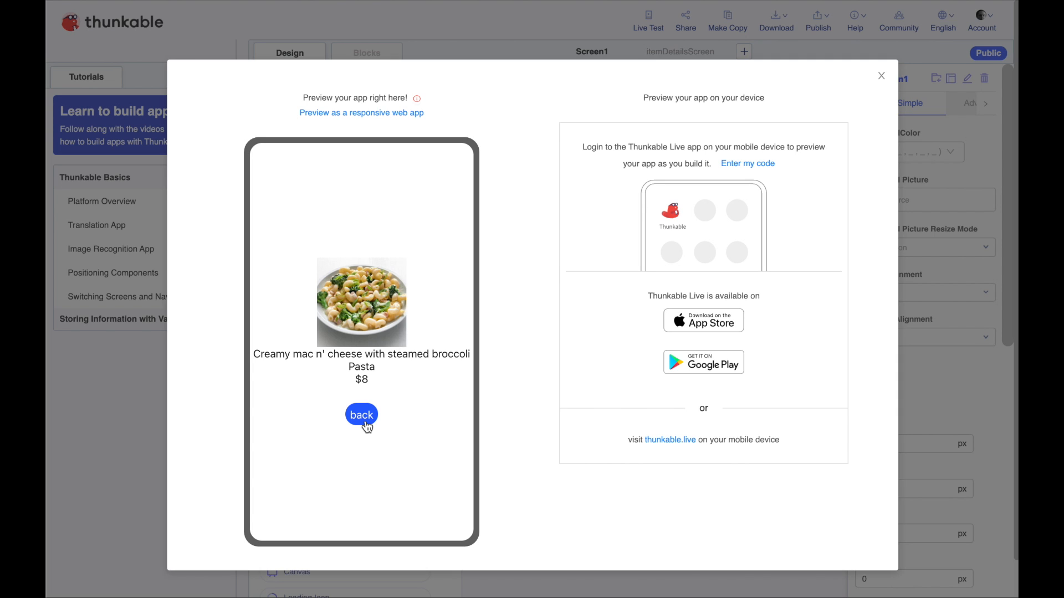
pyautogui.click(366, 425)
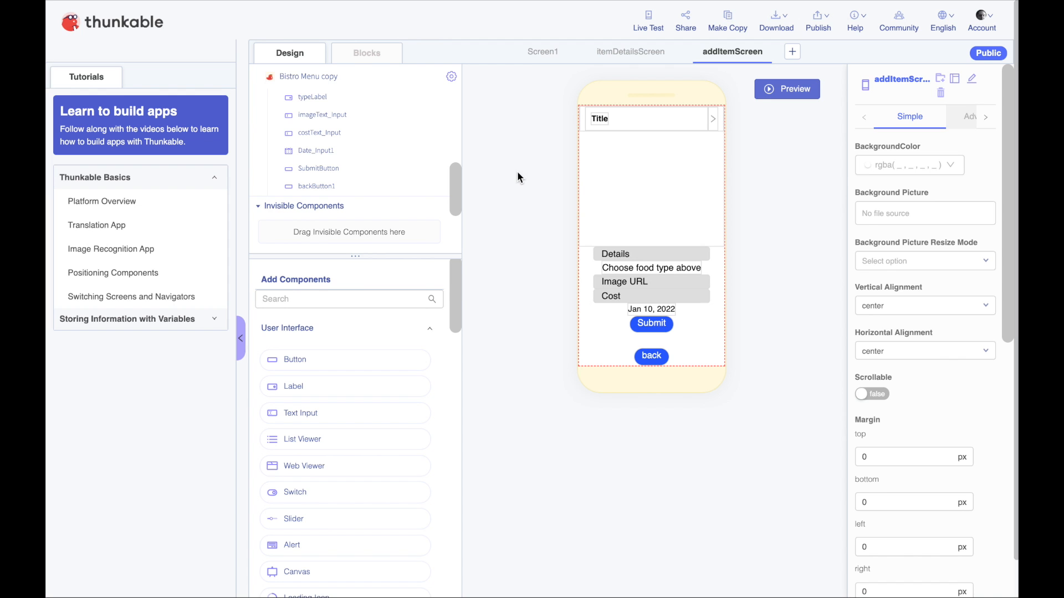
# Live test the app version containing addItemScreen, starting from Screen1, and open its form for adding a menu item
pyautogui.click(552, 51)
pyautogui.scroll(1, 633, 24)
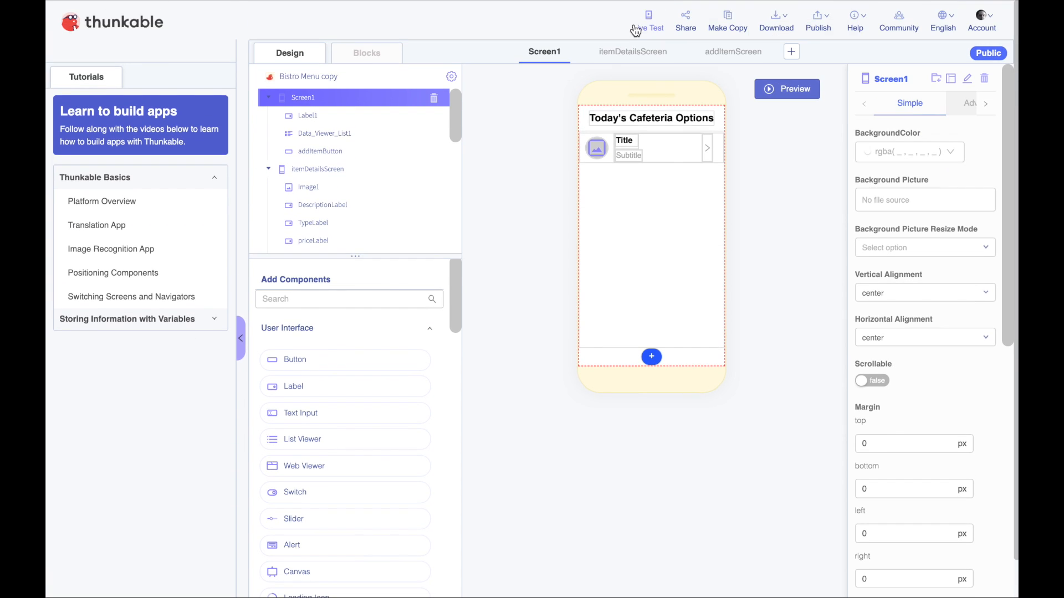
pyautogui.click(644, 16)
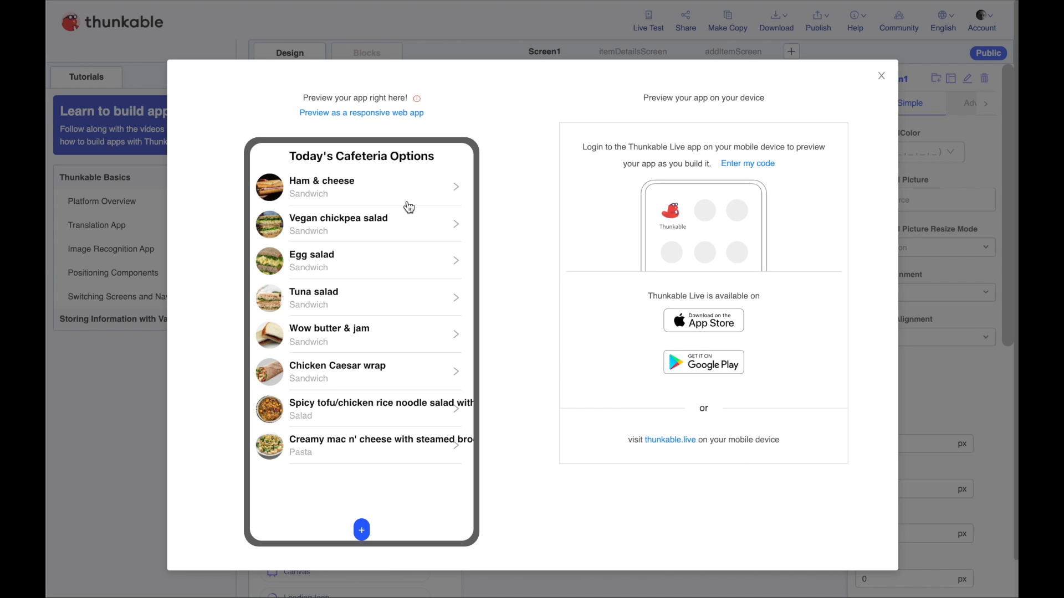
pyautogui.click(361, 530)
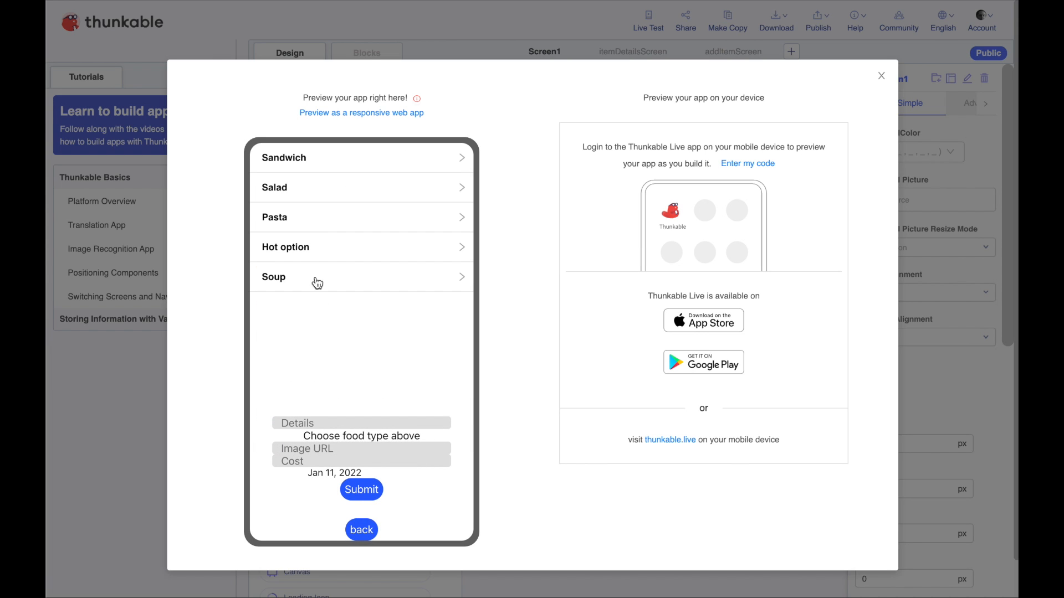
# Fill in the new menu item with food type Soup, details French Onion Soup and cost $5, keeping the date Jan 11, 2022
pyautogui.click(311, 284)
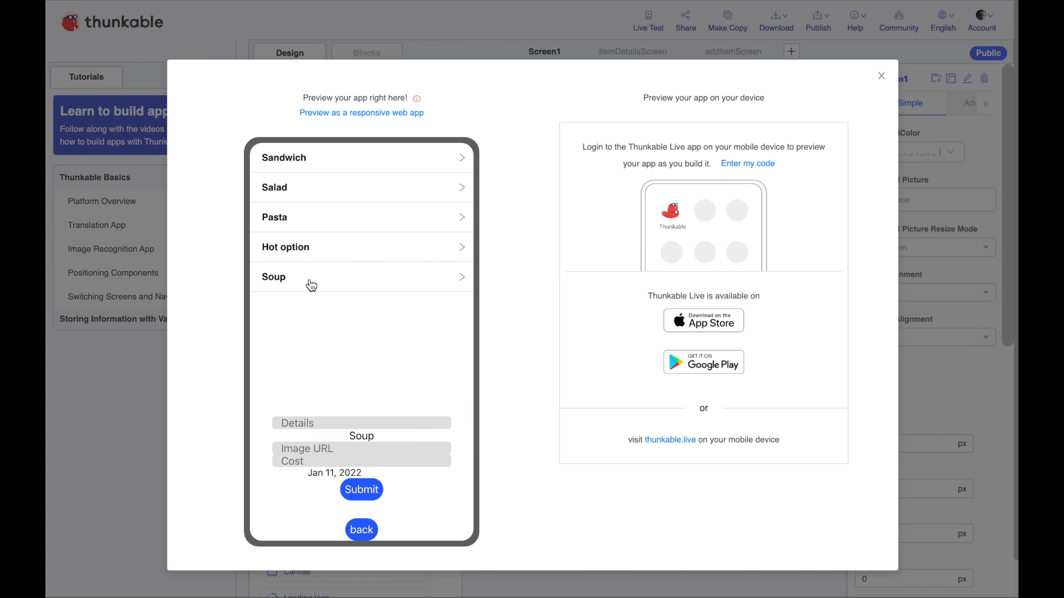
pyautogui.click(334, 419)
pyautogui.write('French')
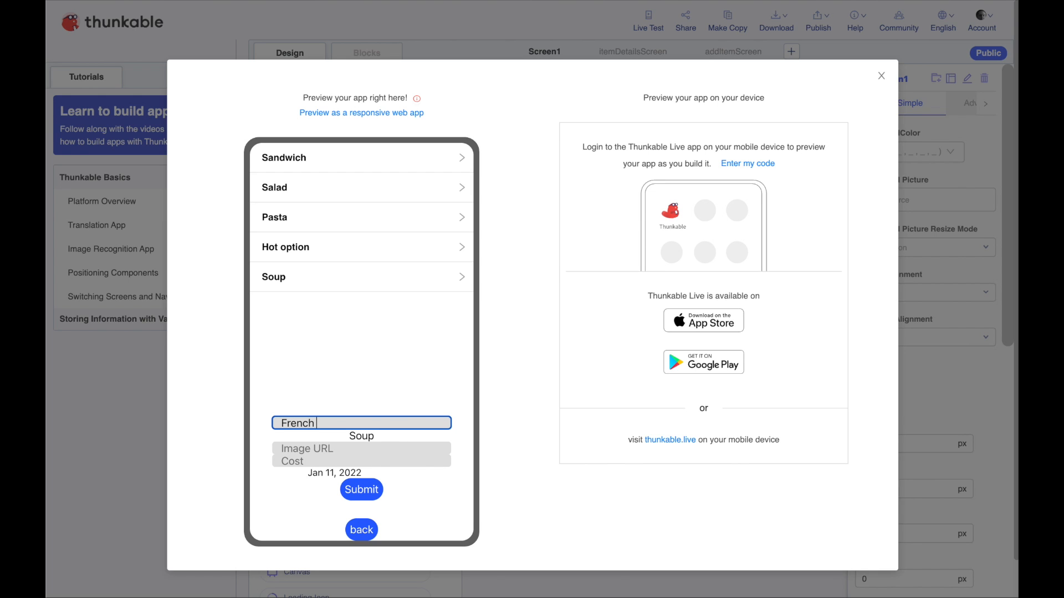
pyautogui.write(' Onion Soup')
pyautogui.click(324, 461)
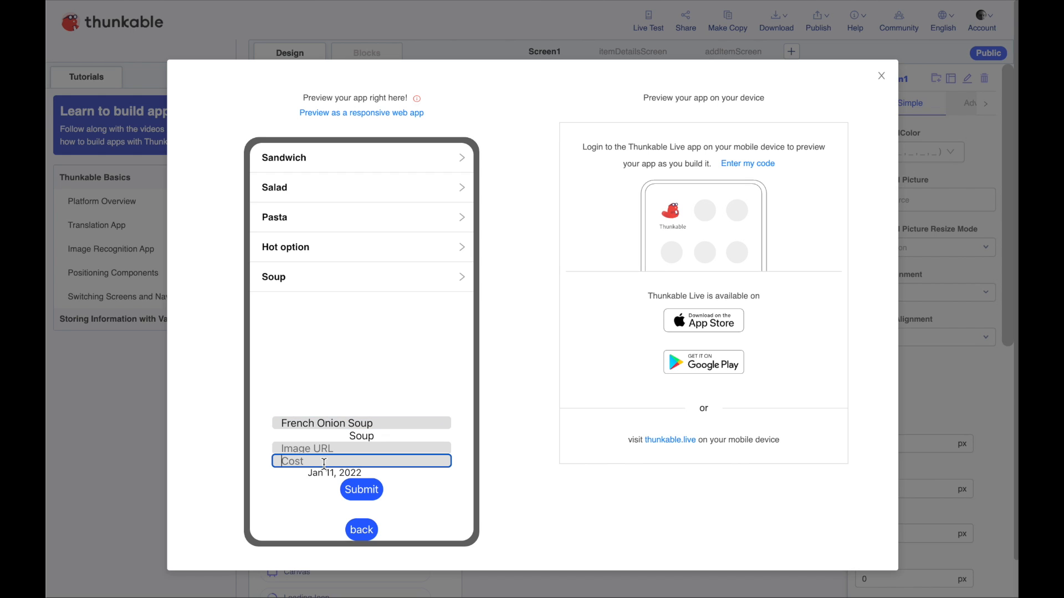
pyautogui.write('$5')
pyautogui.click(334, 473)
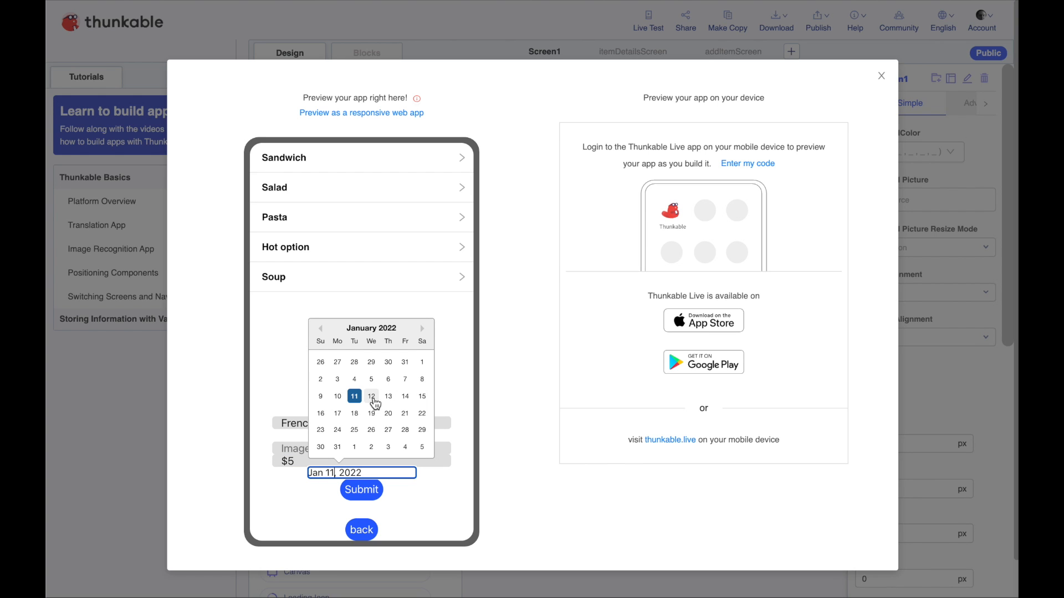
pyautogui.click(404, 501)
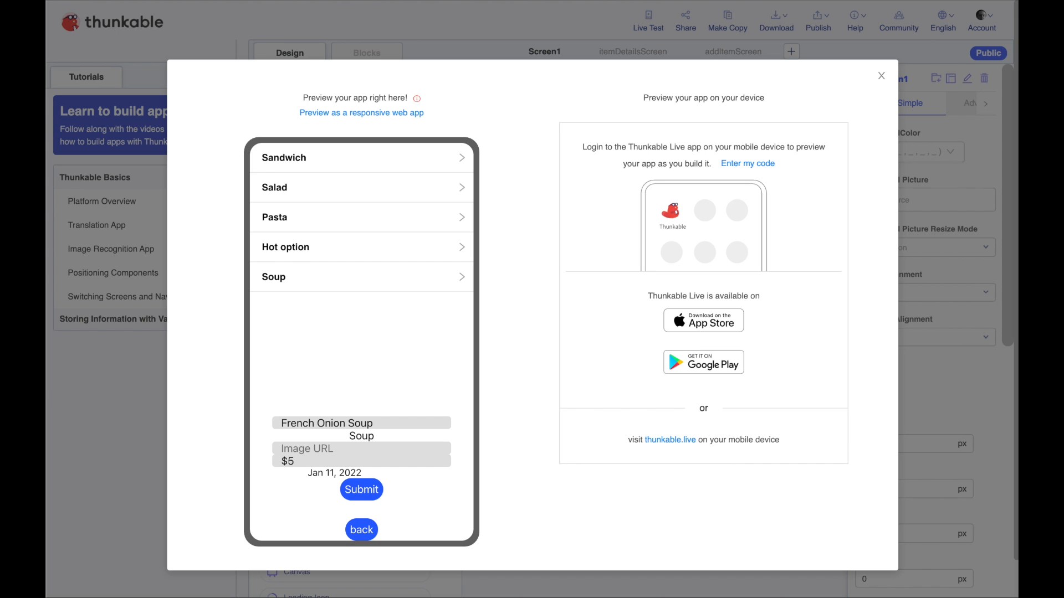
# Search Google Images for french onion soup in a new browser tab and copy the image address of the Leite's Culinaria photo
pyautogui.press('super+t')
pyautogui.write('french onion soup')
pyautogui.press('Return')
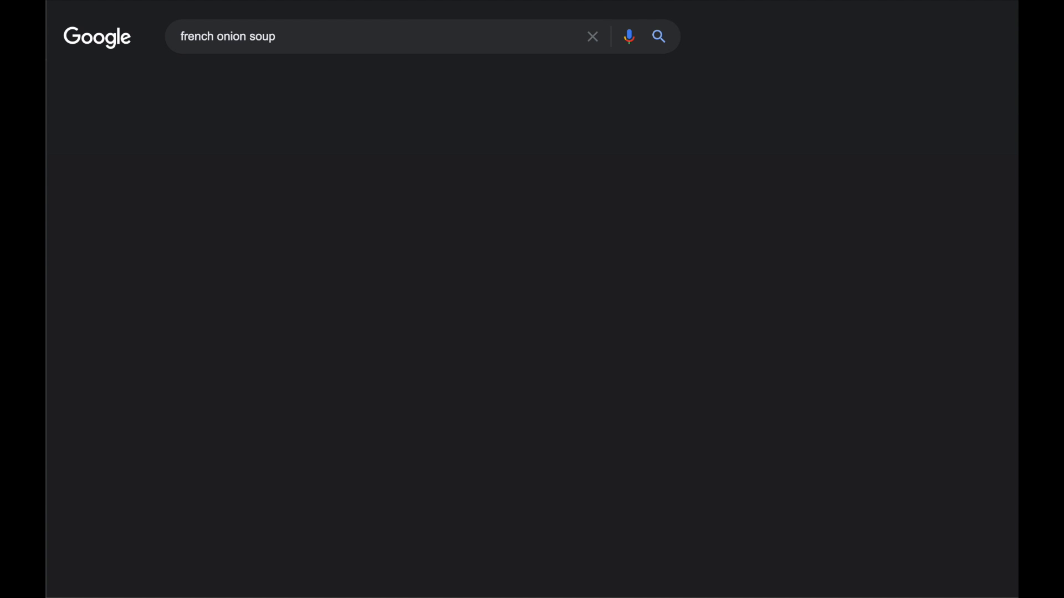
pyautogui.click(248, 76)
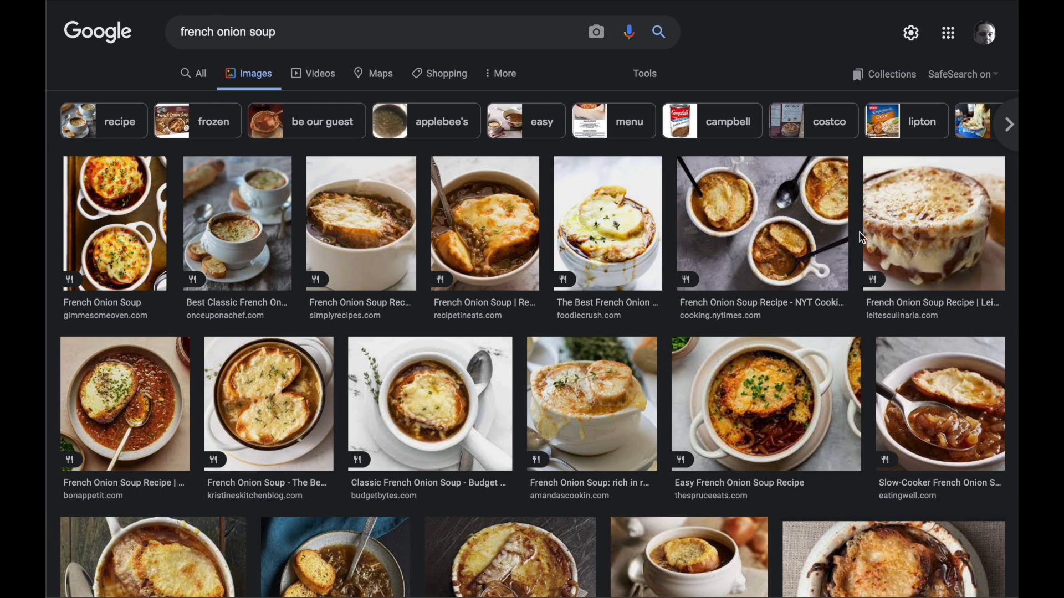
pyautogui.click(898, 222)
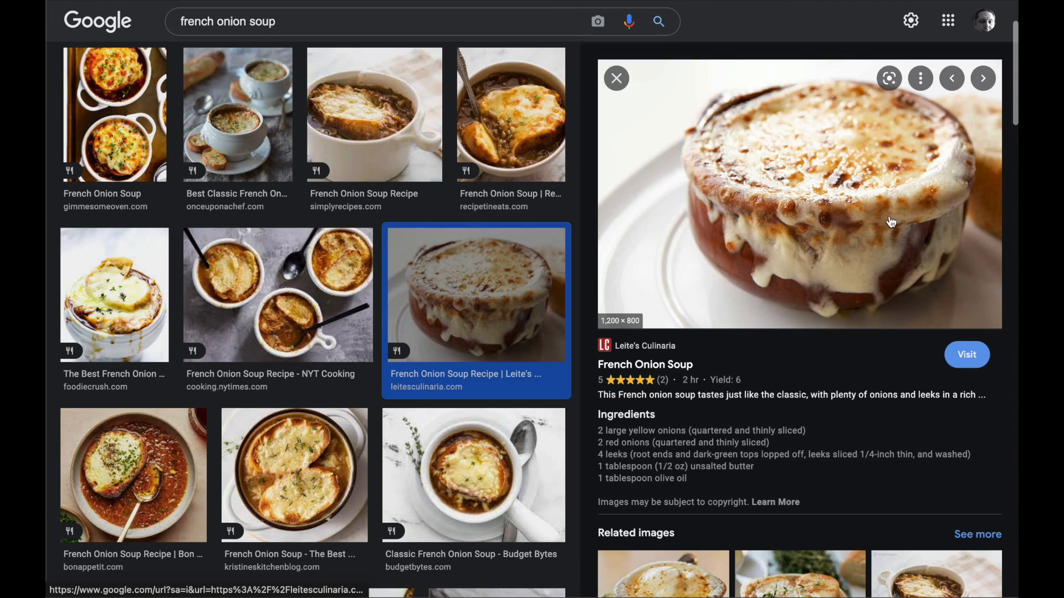
pyautogui.rightClick(730, 232)
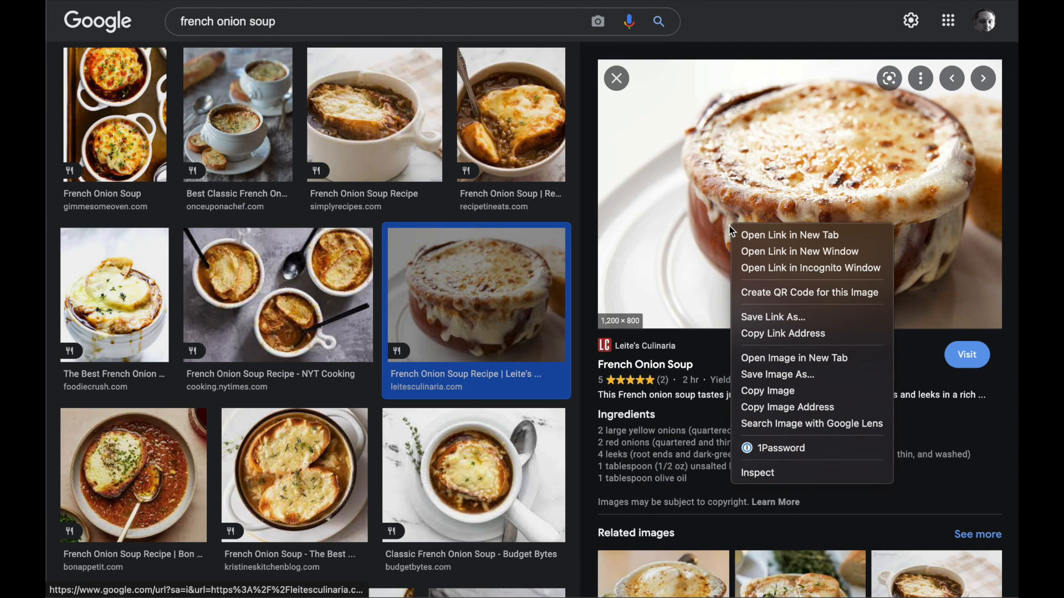
pyautogui.click(791, 412)
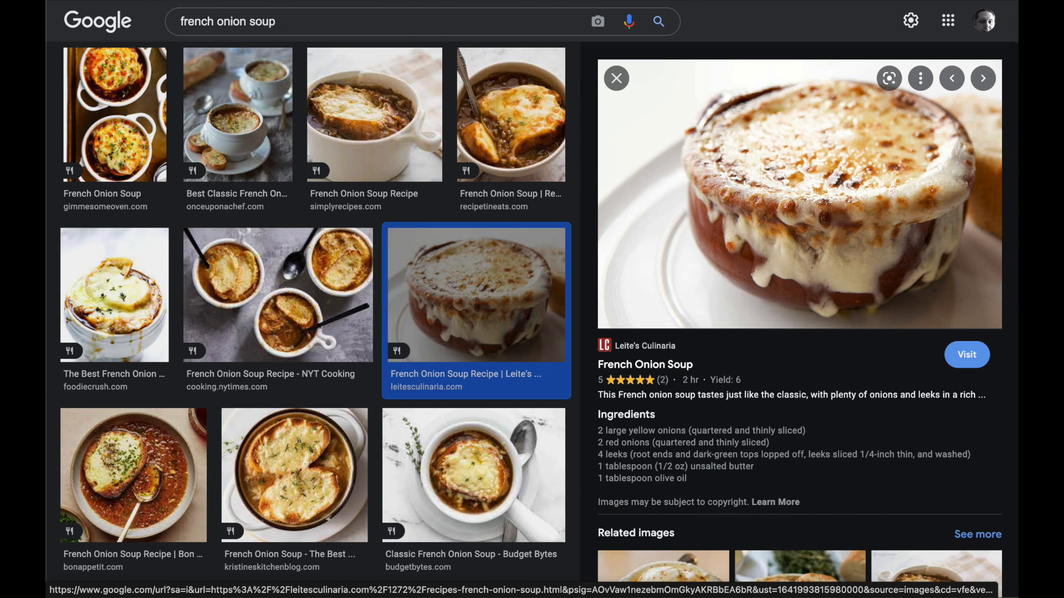
# Return to Thunkable, submit the soup item with the copied address as its image URL, and open its menu entry
pyautogui.hotkey('alt', 'Tab')
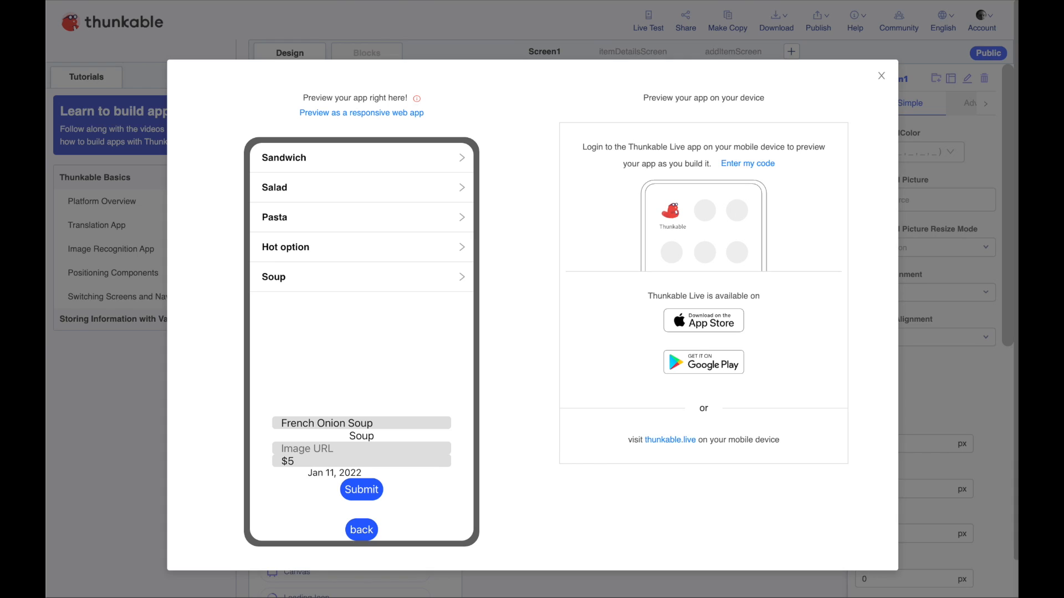
pyautogui.click(324, 448)
pyautogui.hotkey('ctrl', 'v')
pyautogui.click(359, 491)
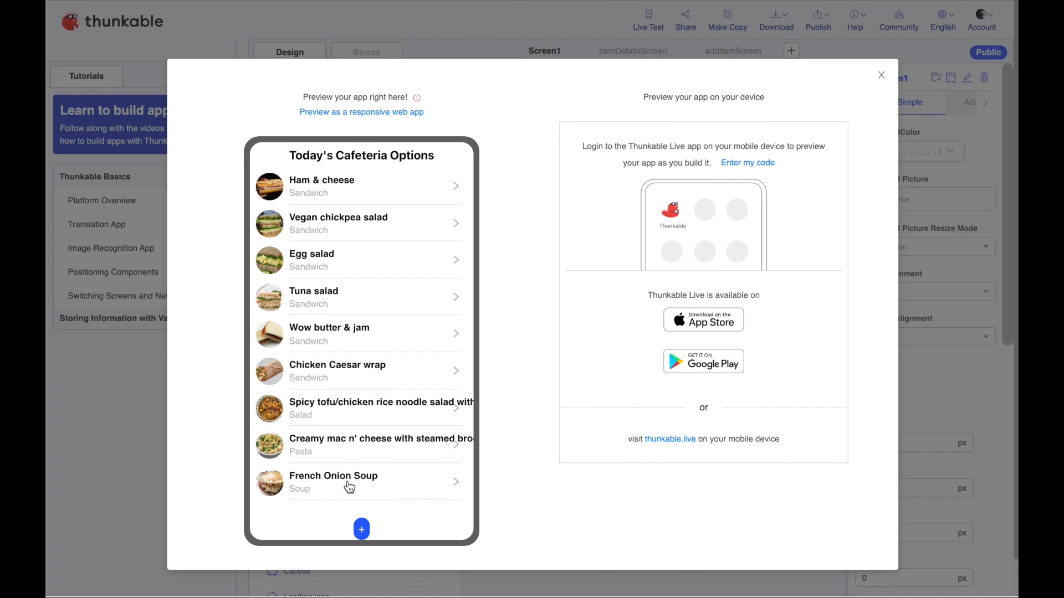
pyautogui.click(343, 479)
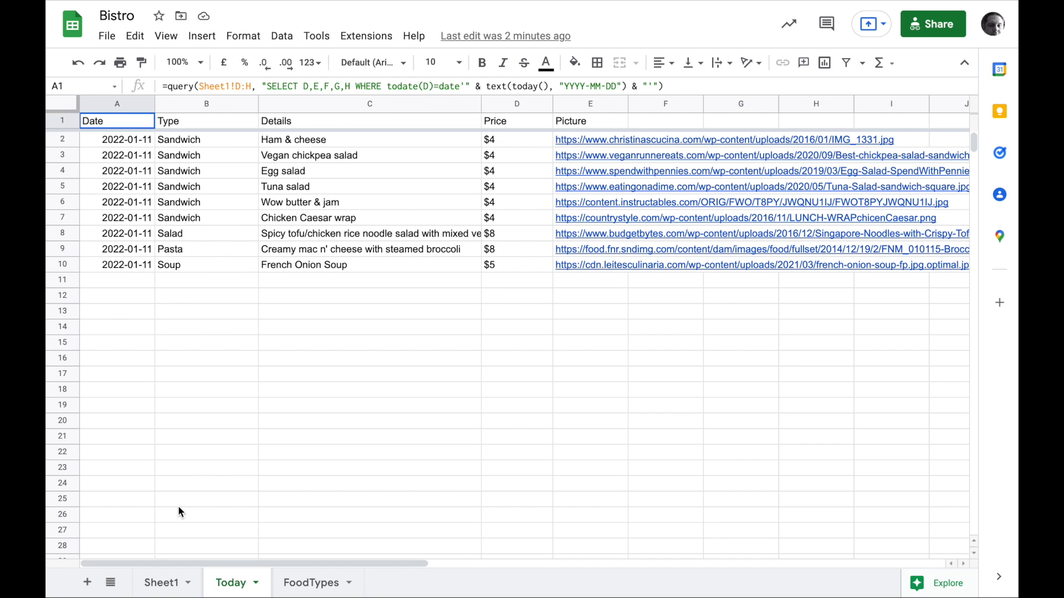
# Examine the date formula in column D of Sheet1 in the Bistro spreadsheet, comparing row 27 with the blank row 28
pyautogui.click(165, 583)
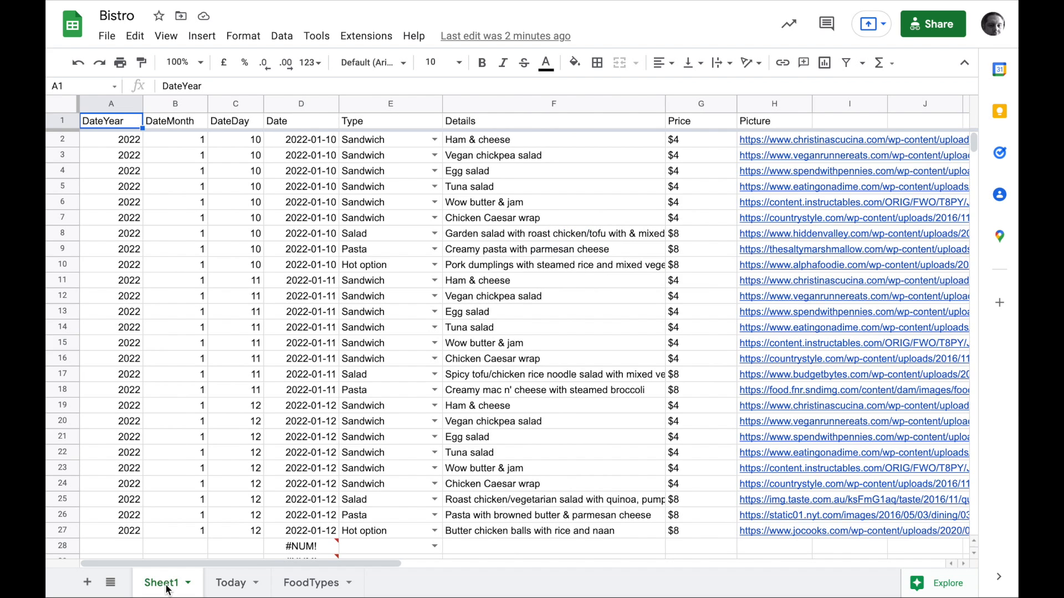
pyautogui.scroll(-3, 194, 496)
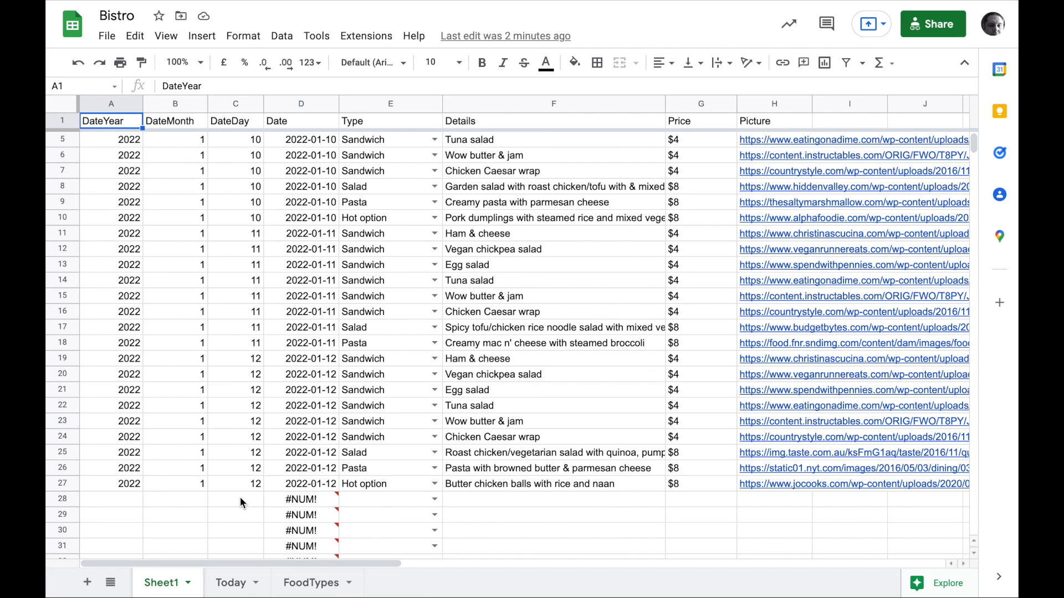
pyautogui.scroll(-6, 228, 509)
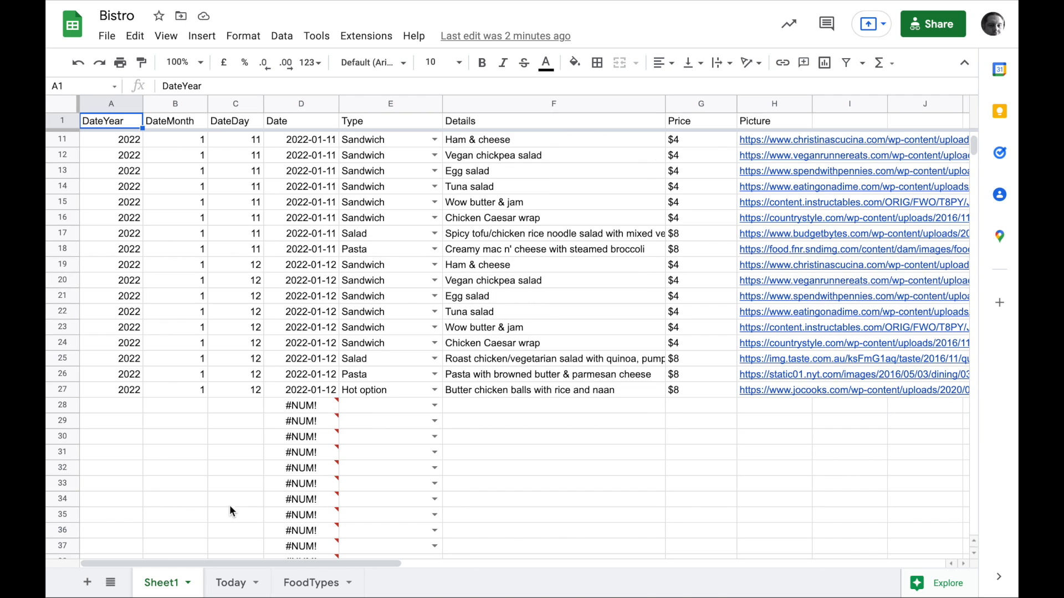
pyautogui.click(320, 405)
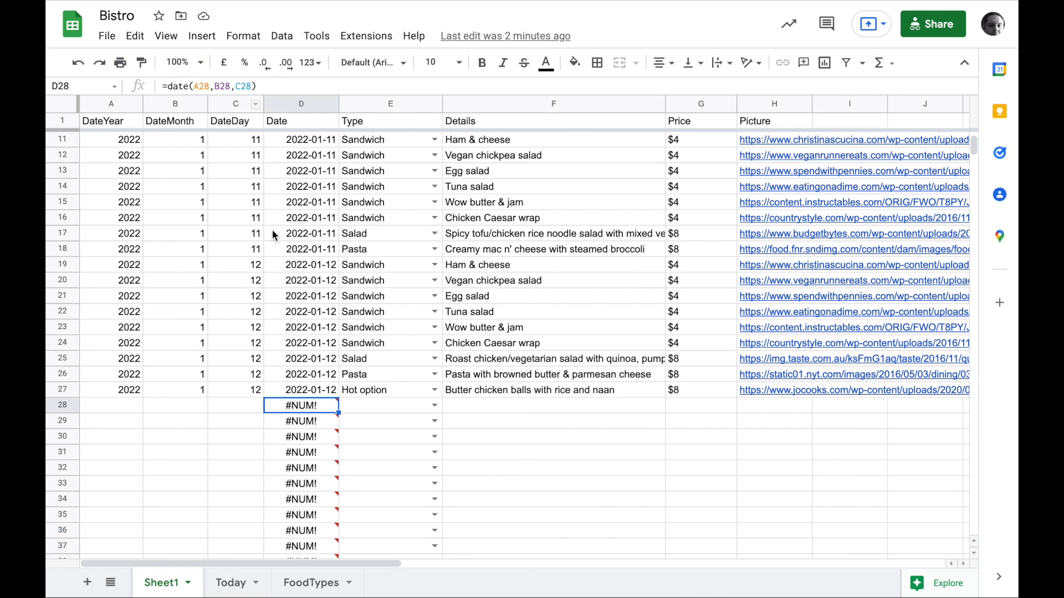
pyautogui.click(125, 401)
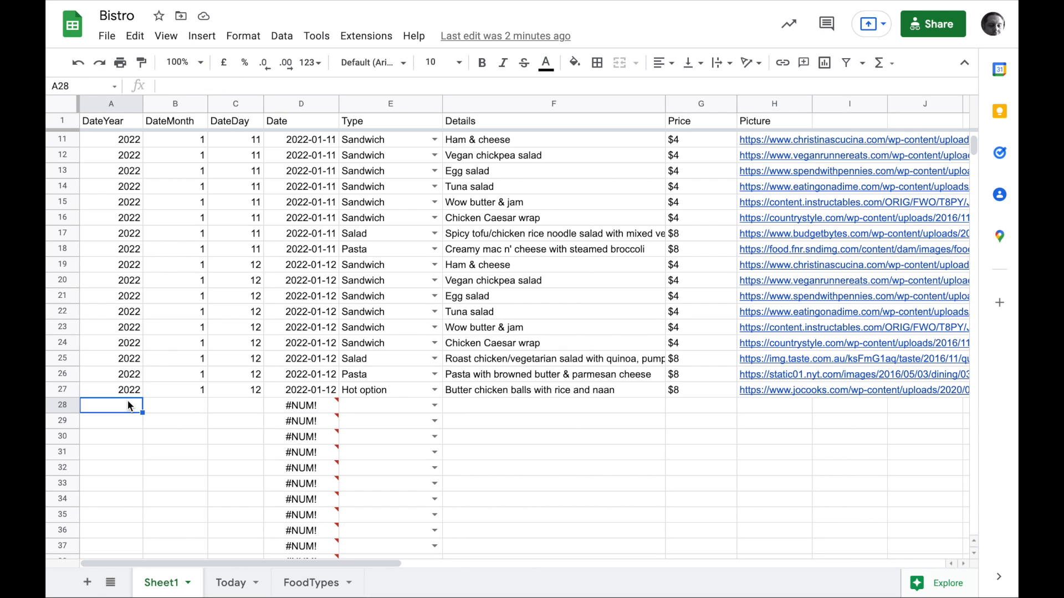
pyautogui.click(181, 400)
pyautogui.click(236, 405)
pyautogui.moveTo(306, 406)
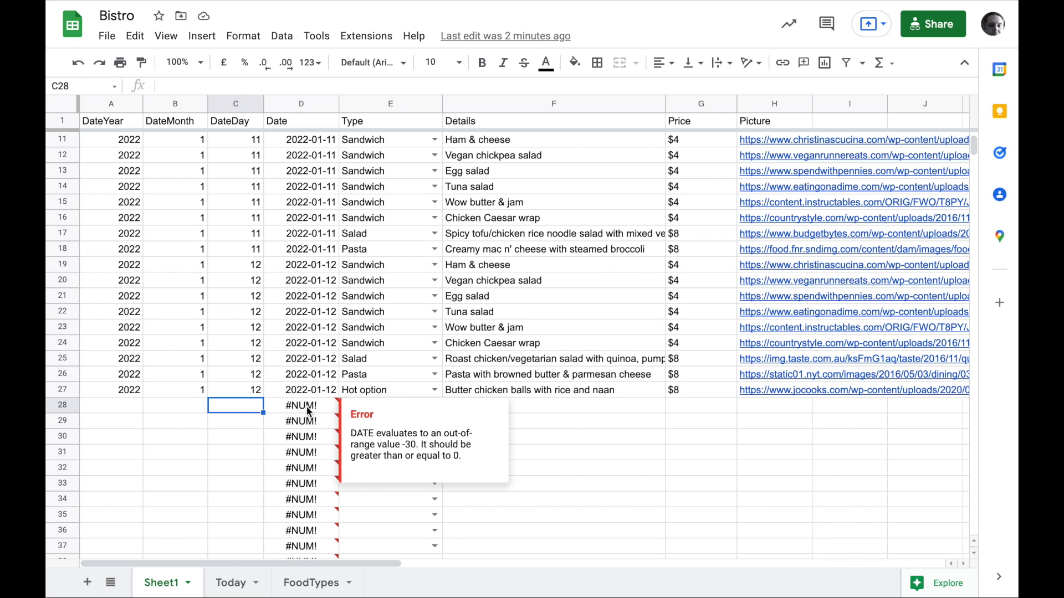
pyautogui.click(308, 391)
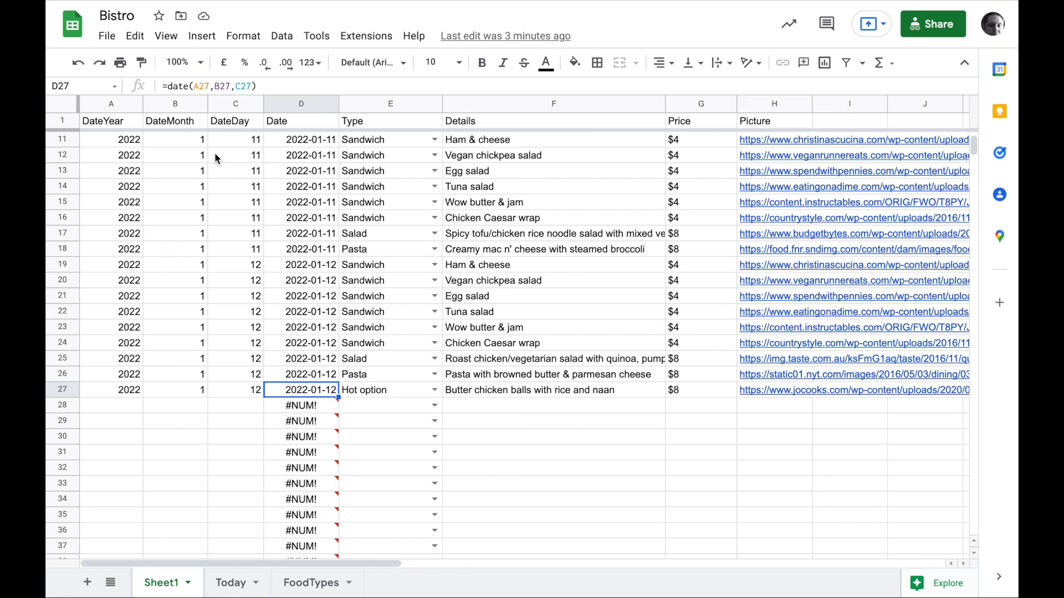
pyautogui.doubleClick(300, 394)
pyautogui.press('Return')
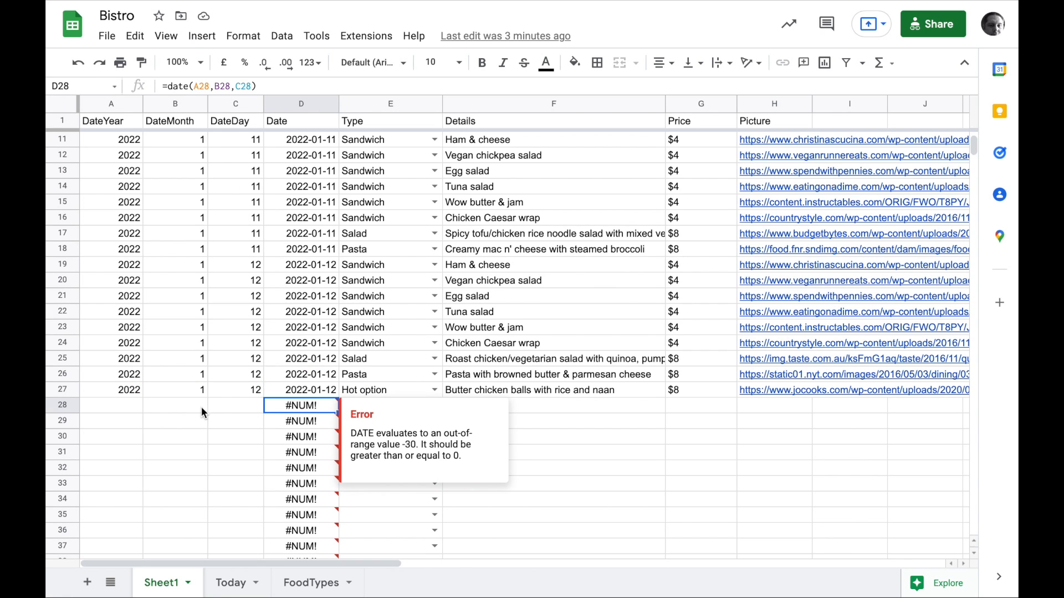
# Check the very last row of Sheet1 for the submitted French Onion Soup entry, then return to the start of the data
pyautogui.scroll(-1, 171, 447)
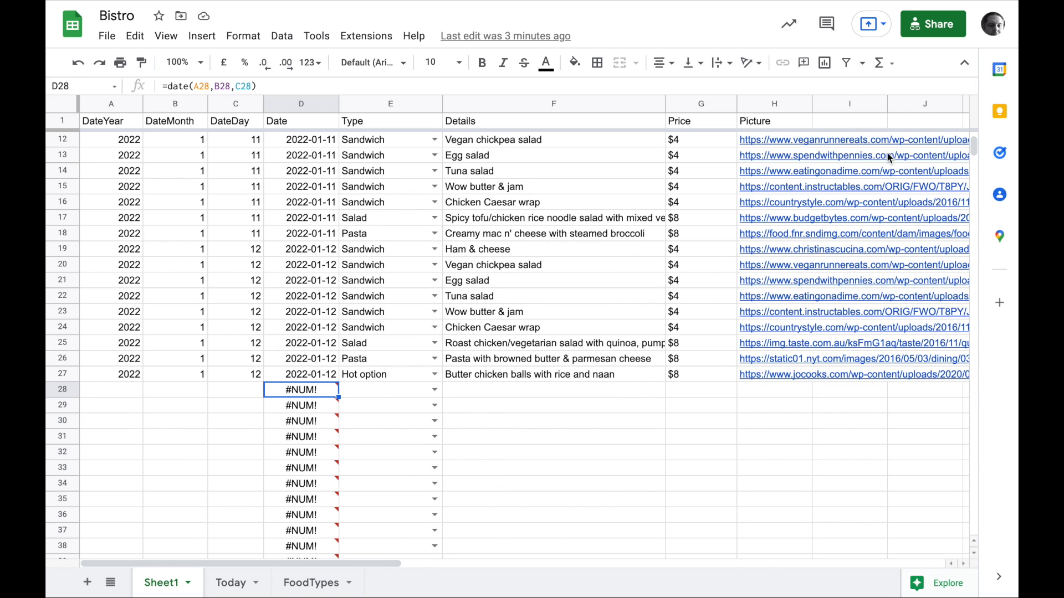
pyautogui.moveTo(973, 144); pyautogui.dragTo(939, 540)
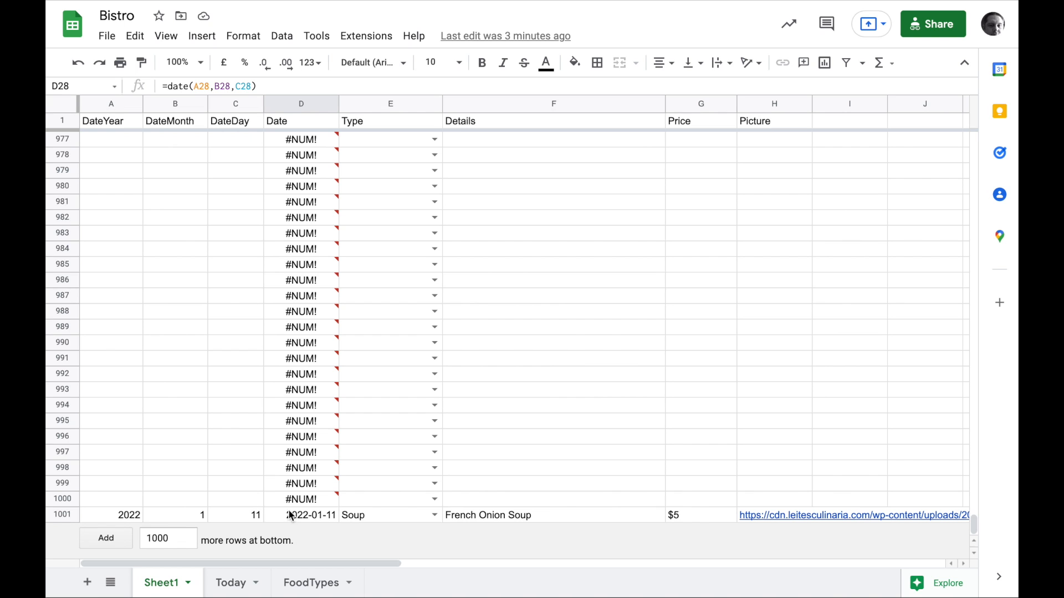
pyautogui.moveTo(969, 523); pyautogui.dragTo(982, 111)
# Delete the blank formula rows 28 through 1000 in Sheet1, keeping the French Onion Soup entry below them
pyautogui.scroll(-2, 444, 399)
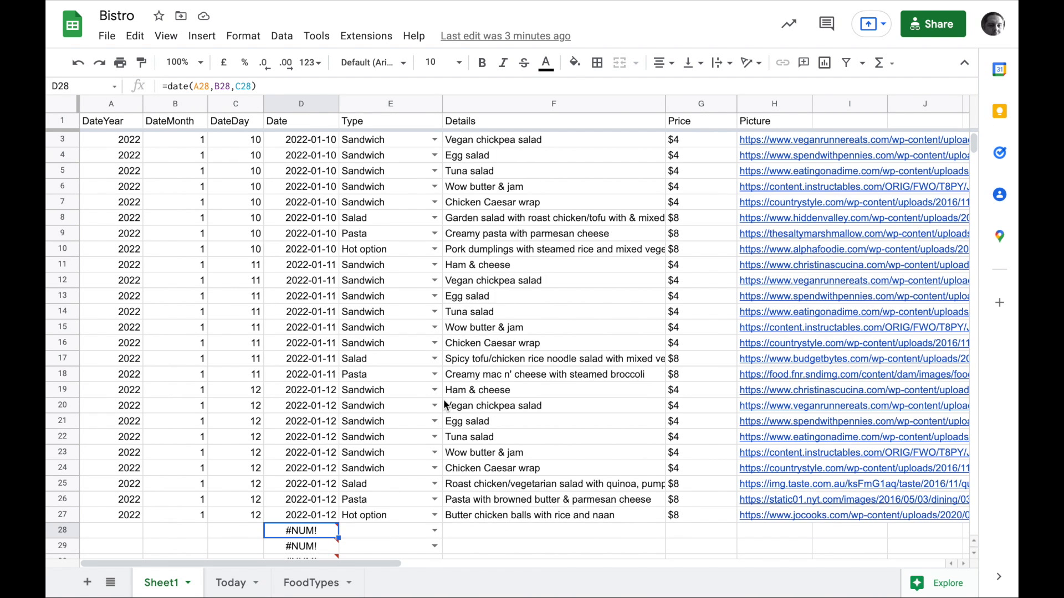
pyautogui.click(63, 515)
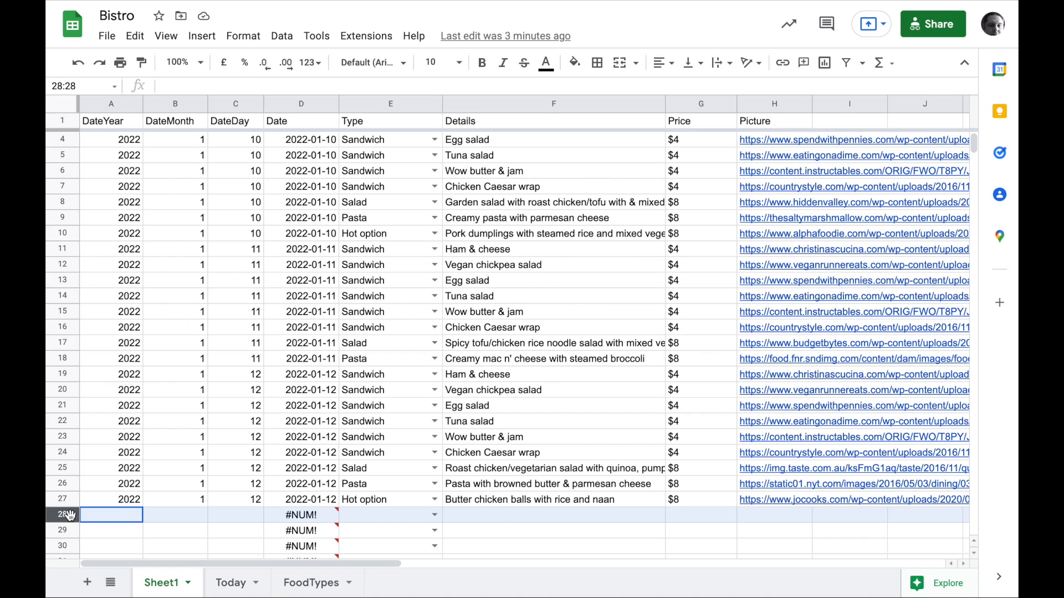
pyautogui.moveTo(67, 515); pyautogui.dragTo(71, 572)
pyautogui.hotkey('shift', 'Down')
pyautogui.hotkey('shift', 'Down')
pyautogui.hotkey('shift', 'Down')
pyautogui.hotkey('shift', 'Down')
pyautogui.hotkey('shift', 'Down')
pyautogui.hotkey('shift', 'Down')
pyautogui.hotkey('shift', 'Down')
pyautogui.hotkey('shift', 'Down')
pyautogui.hotkey('shift', 'Down')
pyautogui.hotkey('shift', 'Down')
pyautogui.hotkey('shift', 'Down')
pyautogui.hotkey('shift', 'Down')
pyautogui.hotkey('shift', 'Down')
pyautogui.hotkey('shift', 'Down')
pyautogui.hotkey('shift', 'Down')
pyautogui.hotkey('shift', 'Down')
pyautogui.hotkey('shift', 'Down')
pyautogui.hotkey('shift', 'Down')
pyautogui.hotkey('shift', 'Down')
pyautogui.hotkey('shift', 'Down')
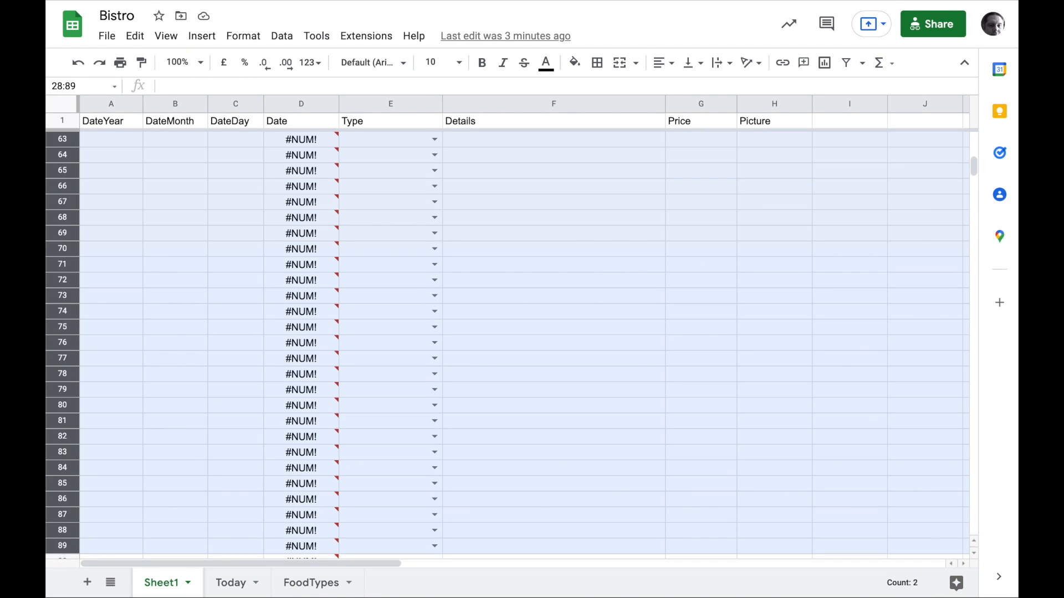
pyautogui.hotkey('shift', 'Down')
pyautogui.hotkey('shift', 'Down')
pyautogui.hotkey('shift', 'Down')
pyautogui.hotkey('shift', 'Down')
pyautogui.hotkey('shift', 'Down')
pyautogui.hotkey('shift', 'Down')
pyautogui.hotkey('shift', 'Down')
pyautogui.hotkey('shift', 'Down')
pyautogui.hotkey('shift', 'Down')
pyautogui.hotkey('shift', 'Down')
pyautogui.hotkey('shift', 'Down')
pyautogui.hotkey('shift', 'Down')
pyautogui.hotkey('shift', 'Down')
pyautogui.hotkey('shift', 'Down')
pyautogui.hotkey('shift', 'Down')
pyautogui.hotkey('shift', 'Down')
pyautogui.hotkey('shift', 'Down')
pyautogui.hotkey('shift', 'Down')
pyautogui.hotkey('shift', 'Down')
pyautogui.hotkey('shift', 'Down')
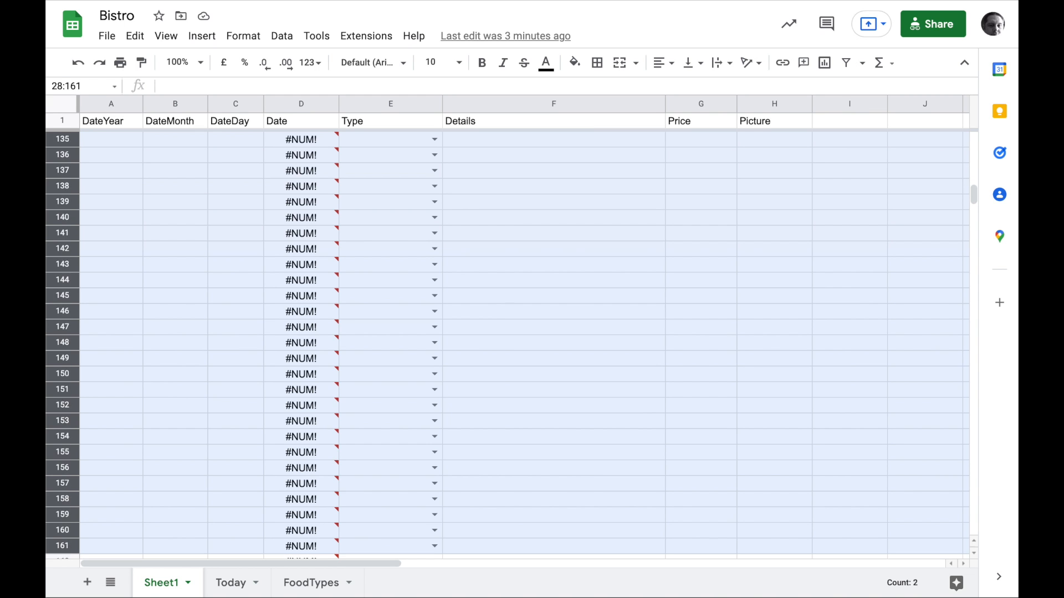
pyautogui.hotkey('shift', 'Down')
pyautogui.hotkey('shift', 'Down')
pyautogui.hotkey('shift', 'Down')
pyautogui.hotkey('shift', 'Down')
pyautogui.hotkey('shift', 'Down')
pyautogui.hotkey('shift', 'Down')
pyautogui.hotkey('shift', 'Down')
pyautogui.hotkey('shift', 'Down')
pyautogui.hotkey('shift', 'Down')
pyautogui.hotkey('shift', 'Down')
pyautogui.hotkey('shift', 'Down')
pyautogui.hotkey('shift', 'Down')
pyautogui.hotkey('shift', 'Down')
pyautogui.hotkey('shift', 'Down')
pyautogui.hotkey('shift', 'Down')
pyautogui.hotkey('shift', 'Down')
pyautogui.hotkey('shift', 'Down')
pyautogui.hotkey('shift', 'Down')
pyautogui.hotkey('shift', 'Down')
pyautogui.hotkey('shift', 'Down')
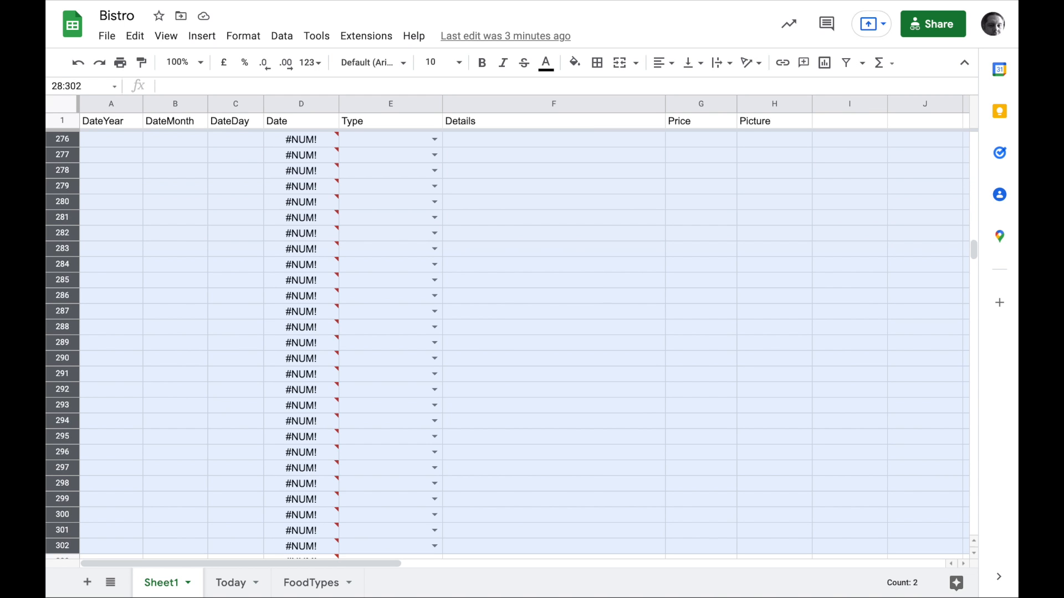
pyautogui.hotkey('shift', 'Down')
pyautogui.hotkey('shift', 'Down')
pyautogui.hotkey('shift', 'Down')
pyautogui.hotkey('shift', 'Down')
pyautogui.hotkey('shift', 'Down')
pyautogui.hotkey('shift', 'Down')
pyautogui.hotkey('shift', 'Down')
pyautogui.hotkey('shift', 'Down')
pyautogui.hotkey('shift', 'Down')
pyautogui.hotkey('shift', 'Down')
pyautogui.hotkey('shift', 'Down')
pyautogui.hotkey('shift', 'Down')
pyautogui.hotkey('shift', 'Down')
pyautogui.hotkey('shift', 'Down')
pyautogui.hotkey('shift', 'Down')
pyautogui.hotkey('shift', 'Down')
pyautogui.hotkey('shift', 'Down')
pyautogui.hotkey('shift', 'Down')
pyautogui.hotkey('shift', 'Down')
pyautogui.hotkey('shift', 'Down')
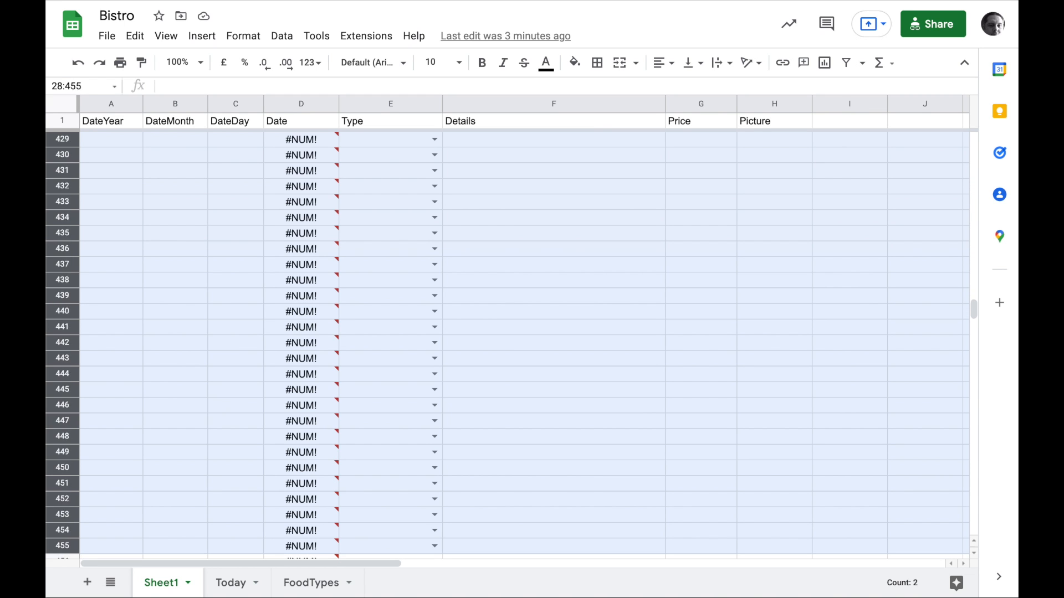
pyautogui.hotkey('ctrl', 'shift', 'Down')
pyautogui.keyDown('shift'); pyautogui.click(66, 500); pyautogui.keyUp('shift')
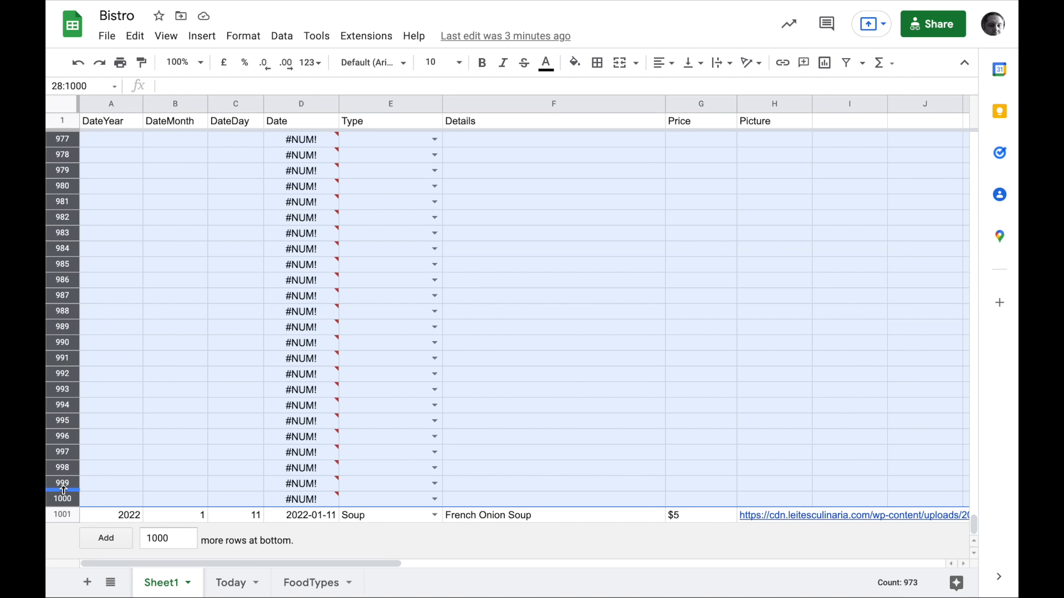
pyautogui.rightClick(63, 490)
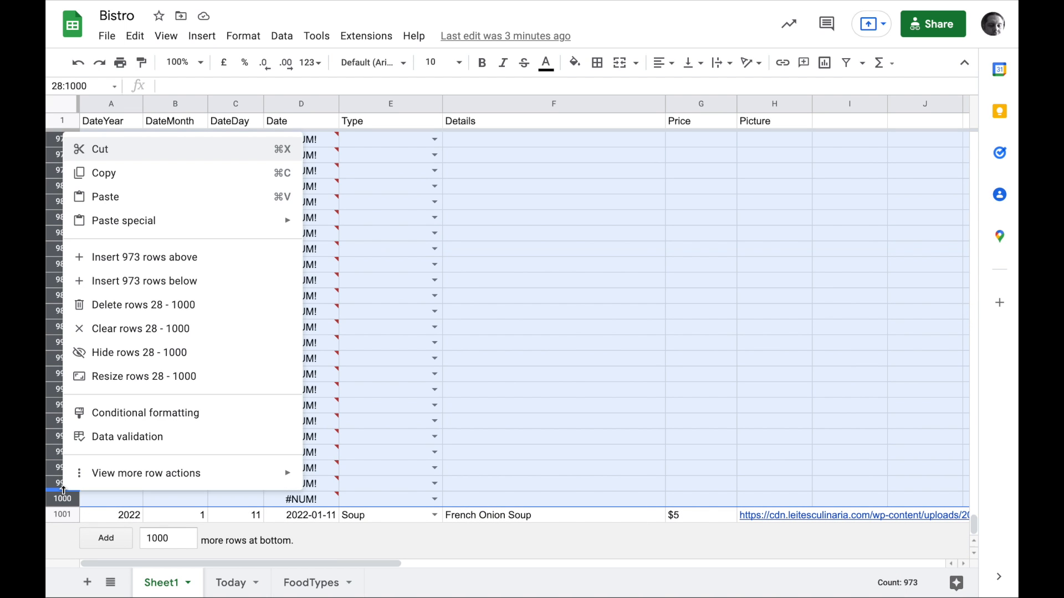
pyautogui.click(136, 306)
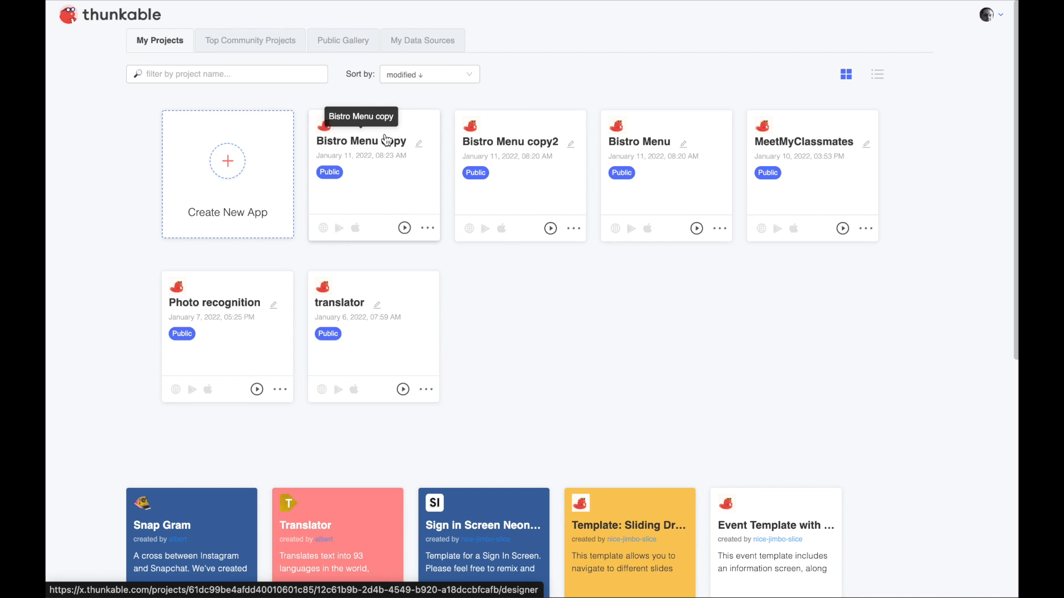
# In Thunkable, open the Bistro Menu copy2 project and view its itemDetailsScreen
pyautogui.click(387, 140)
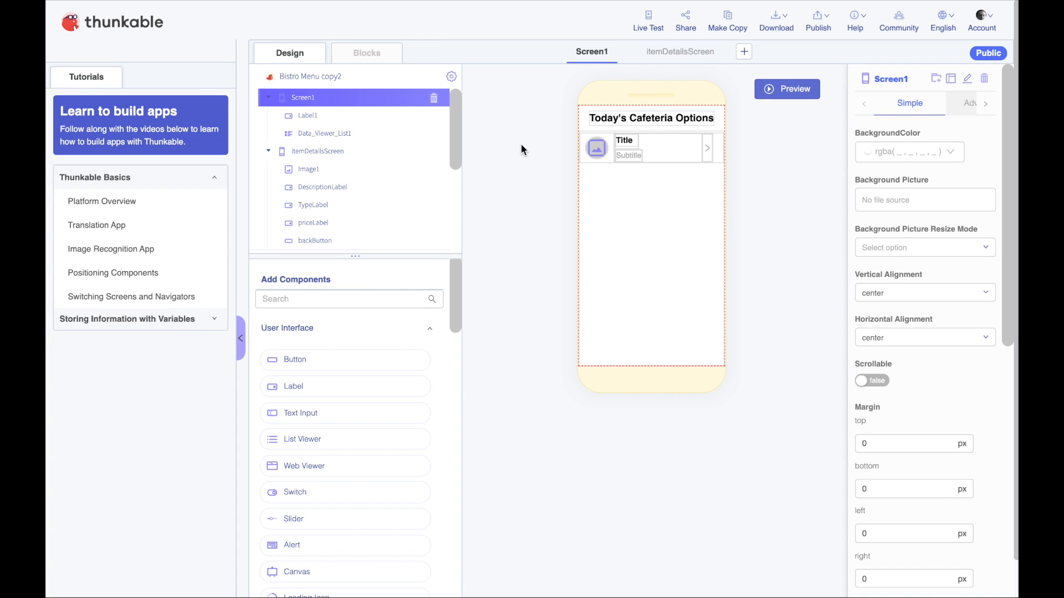
pyautogui.click(667, 50)
pyautogui.click(596, 17)
pyautogui.click(668, 14)
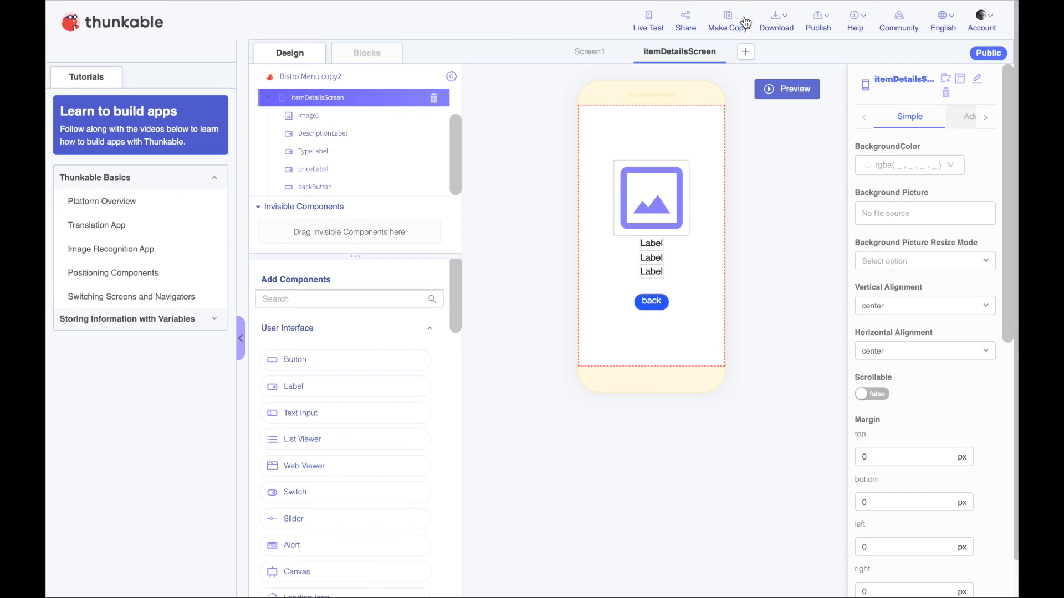
# Add a new screen to the project and rename it addItemsScreen
pyautogui.click(745, 52)
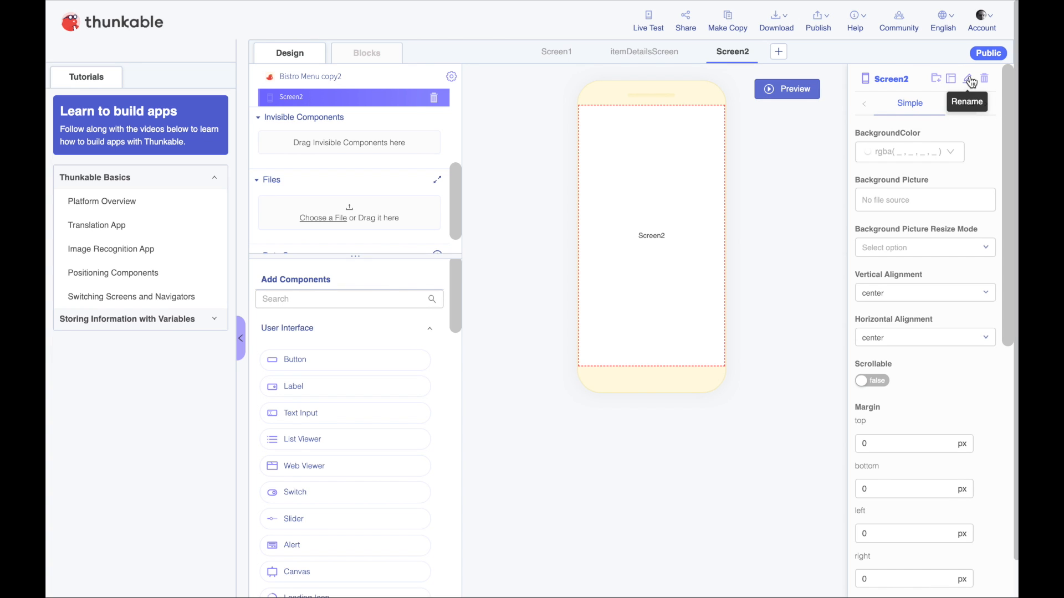
pyautogui.click(968, 81)
pyautogui.doubleClick(961, 78)
pyautogui.write('Add')
pyautogui.press('BackSpace')
pyautogui.press('BackSpace')
pyautogui.press('BackSpace')
pyautogui.write('add')
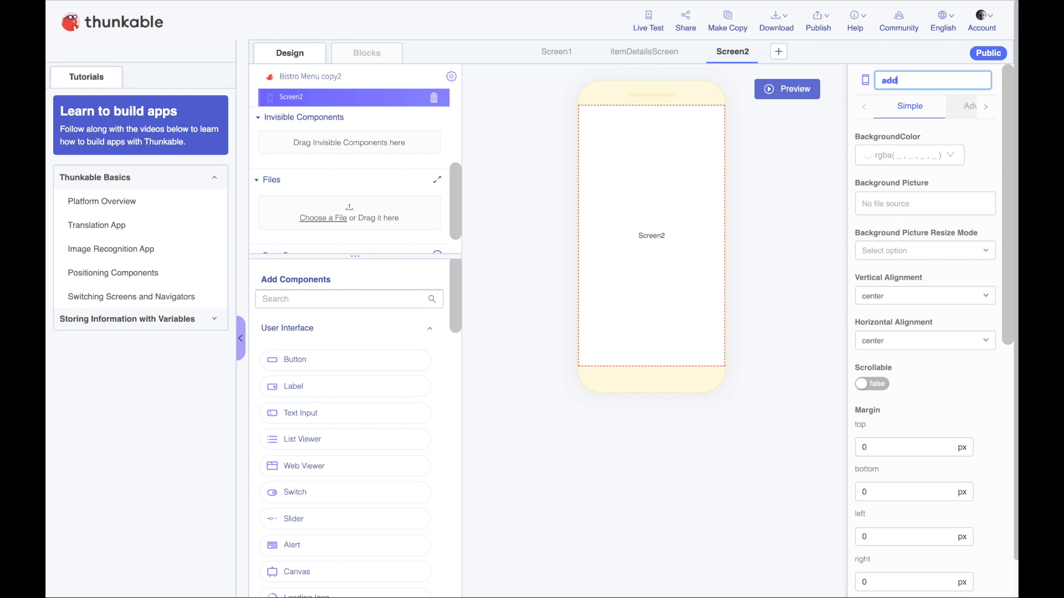
pyautogui.write('ItemsScreen')
pyautogui.click(820, 201)
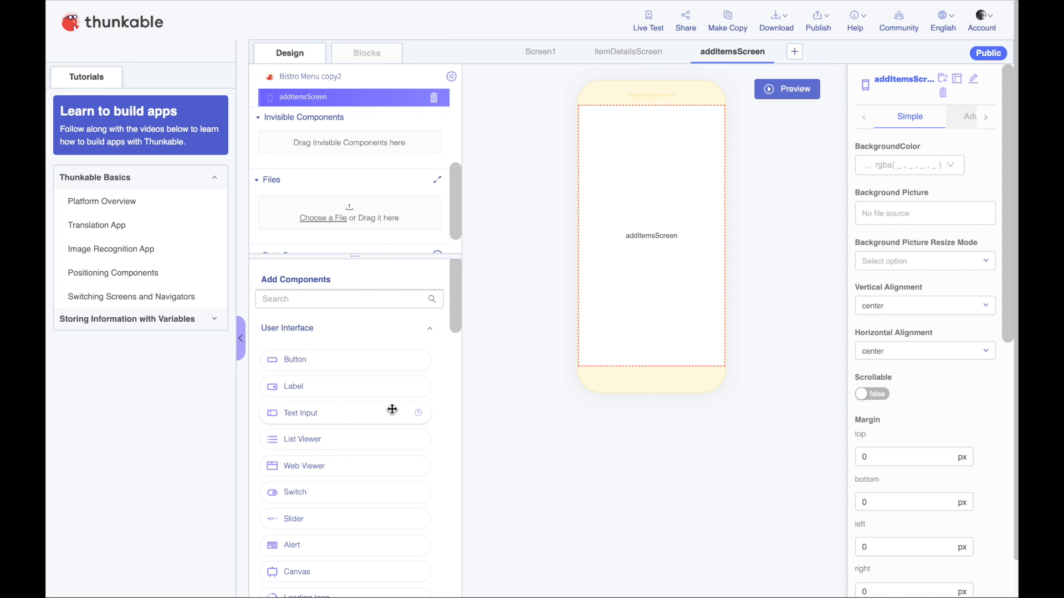
# Add three Text Input components to addItemsScreen and place a Label above them
pyautogui.moveTo(392, 409); pyautogui.dragTo(668, 304)
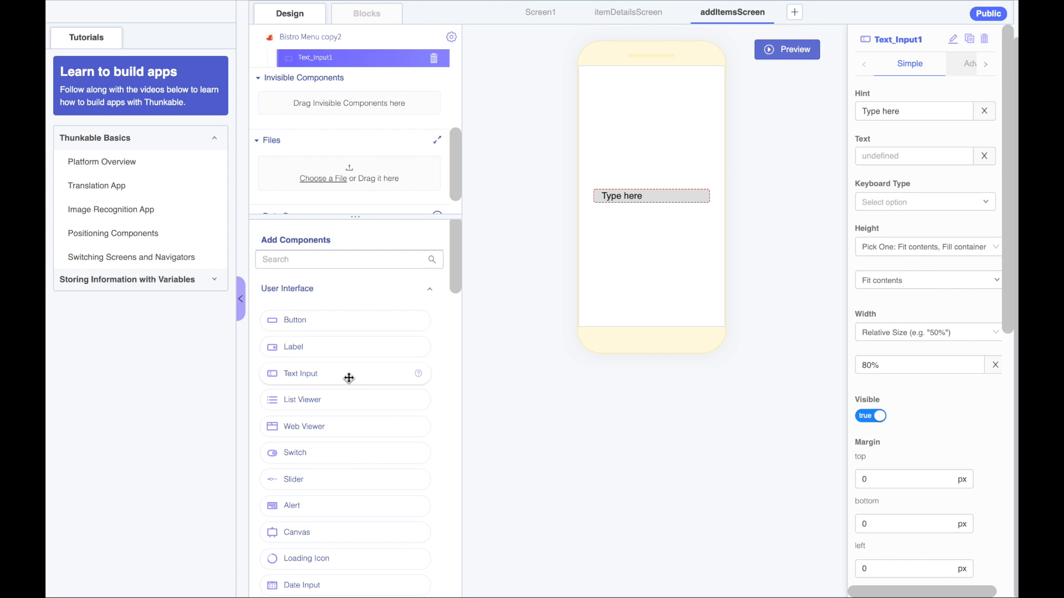
pyautogui.moveTo(349, 378); pyautogui.dragTo(681, 270)
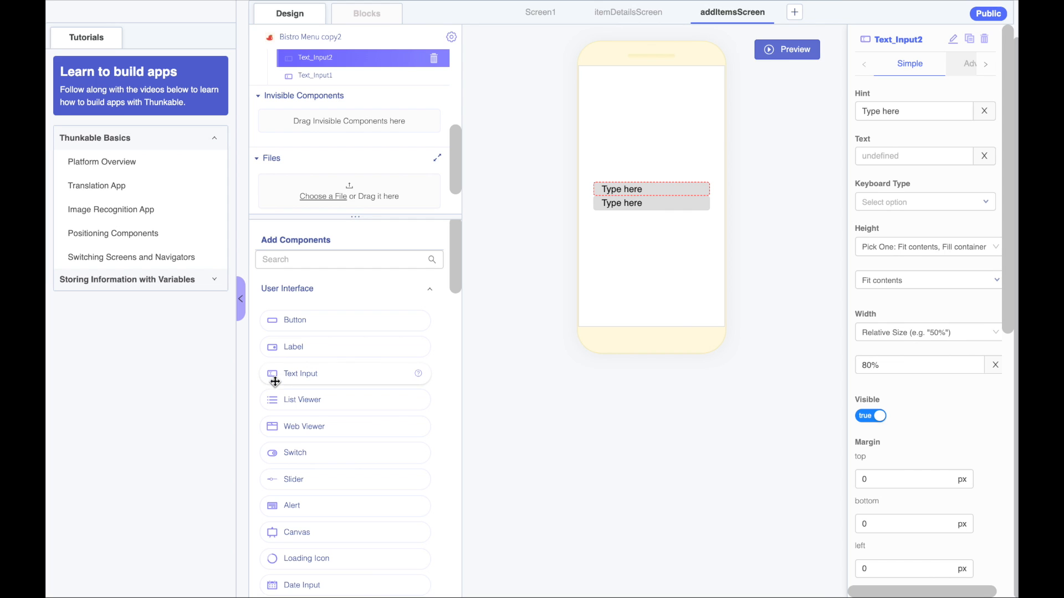
pyautogui.moveTo(282, 377); pyautogui.dragTo(637, 261)
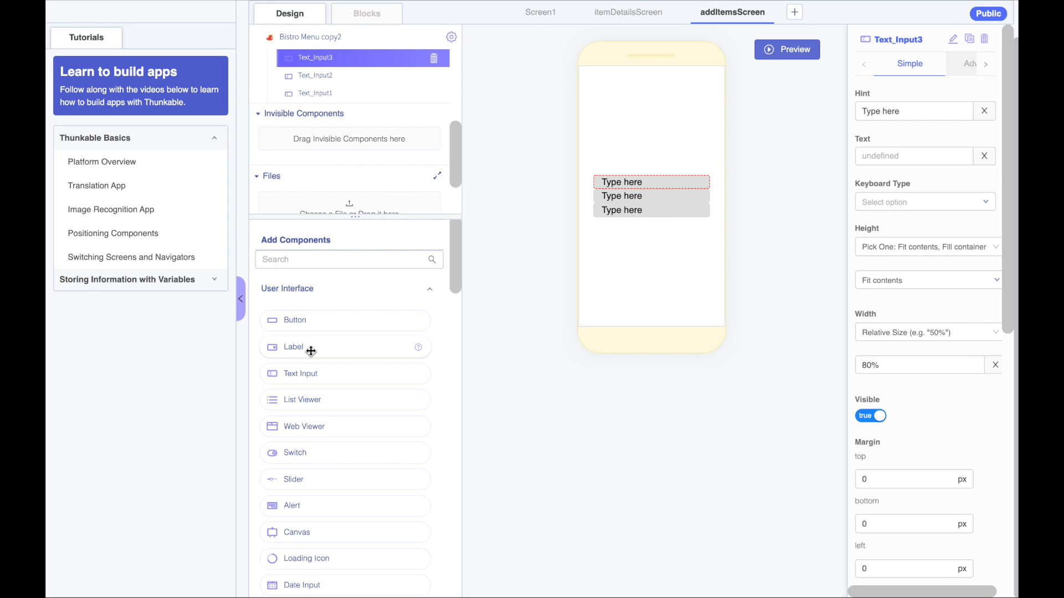
pyautogui.moveTo(311, 351); pyautogui.dragTo(628, 261)
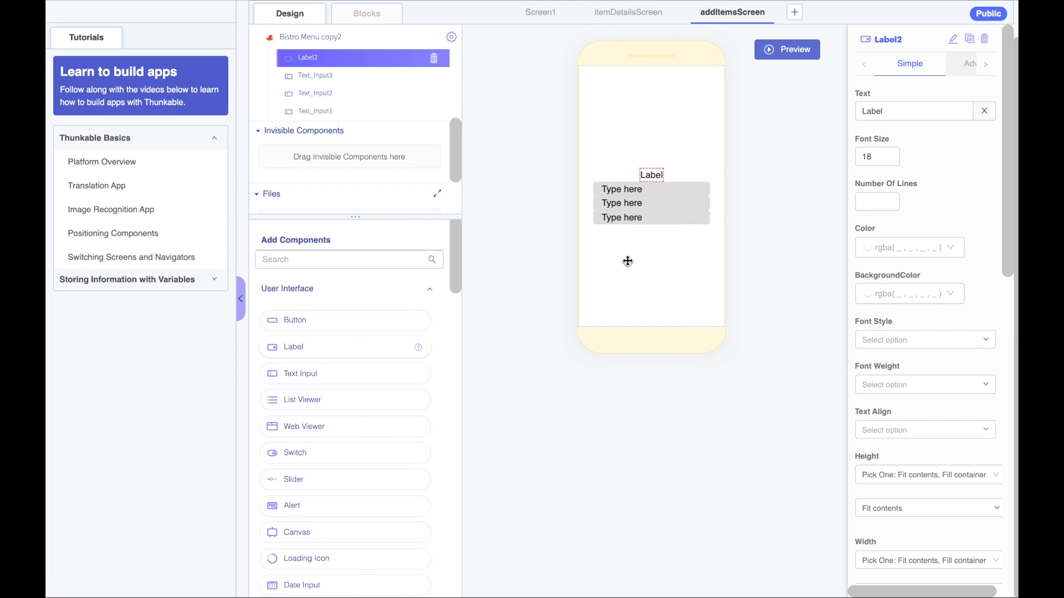
# Find the Date Input component by searching for cal and add it above the label
pyautogui.click(321, 258)
pyautogui.write('cal')
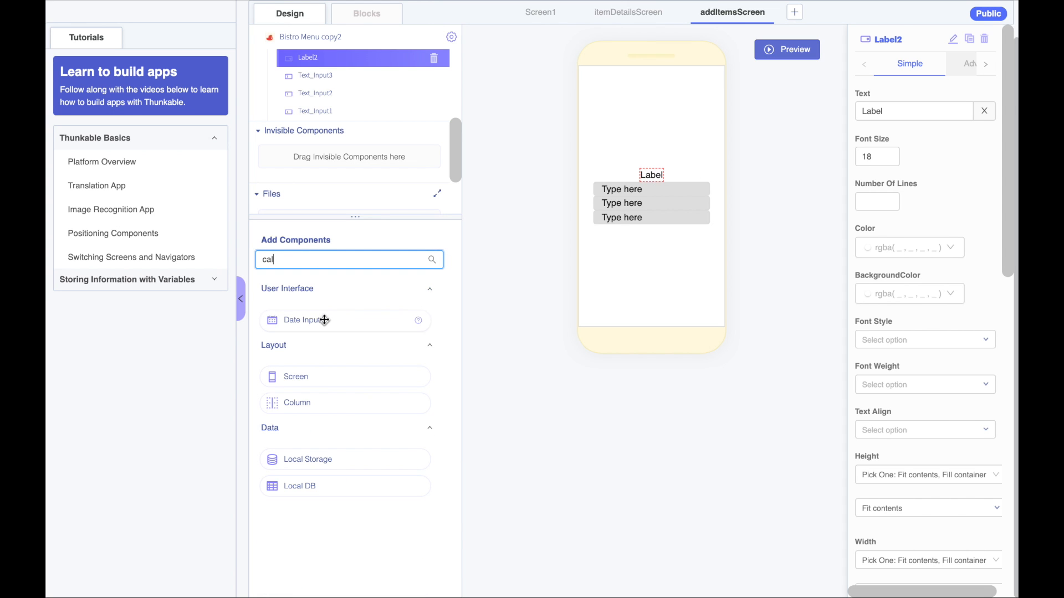
pyautogui.moveTo(324, 320); pyautogui.dragTo(665, 258)
# Find the Button component and add two buttons above the date input
pyautogui.doubleClick(344, 258)
pyautogui.write('b')
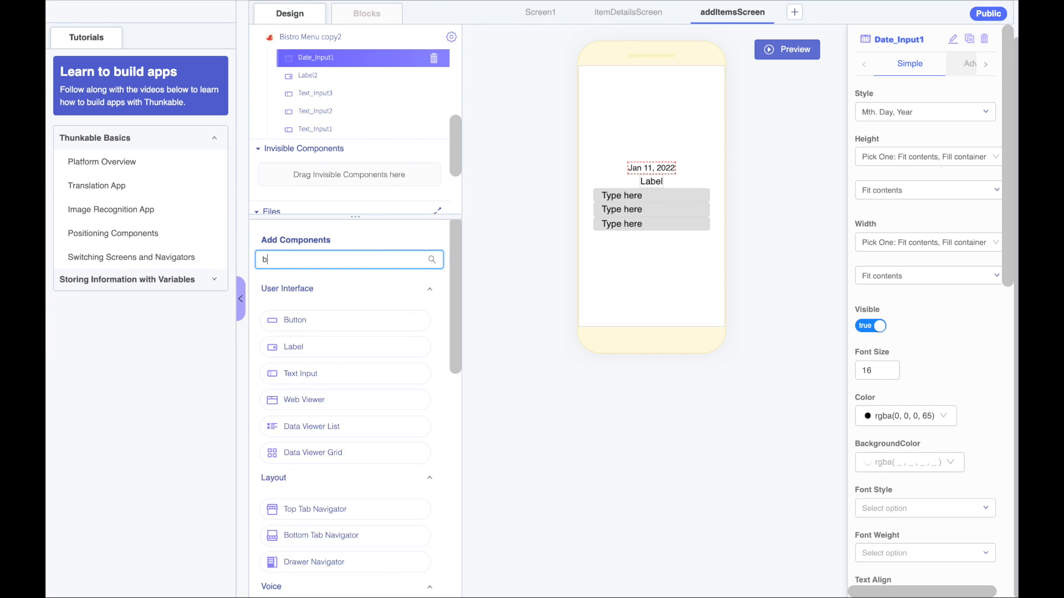
pyautogui.write('utton')
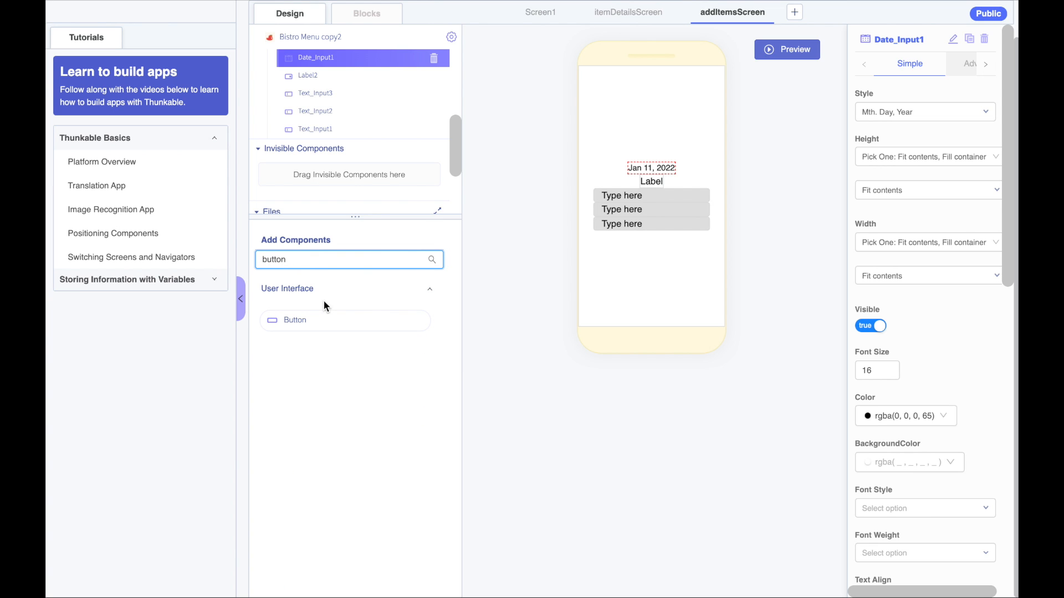
pyautogui.moveTo(310, 319); pyautogui.dragTo(628, 264)
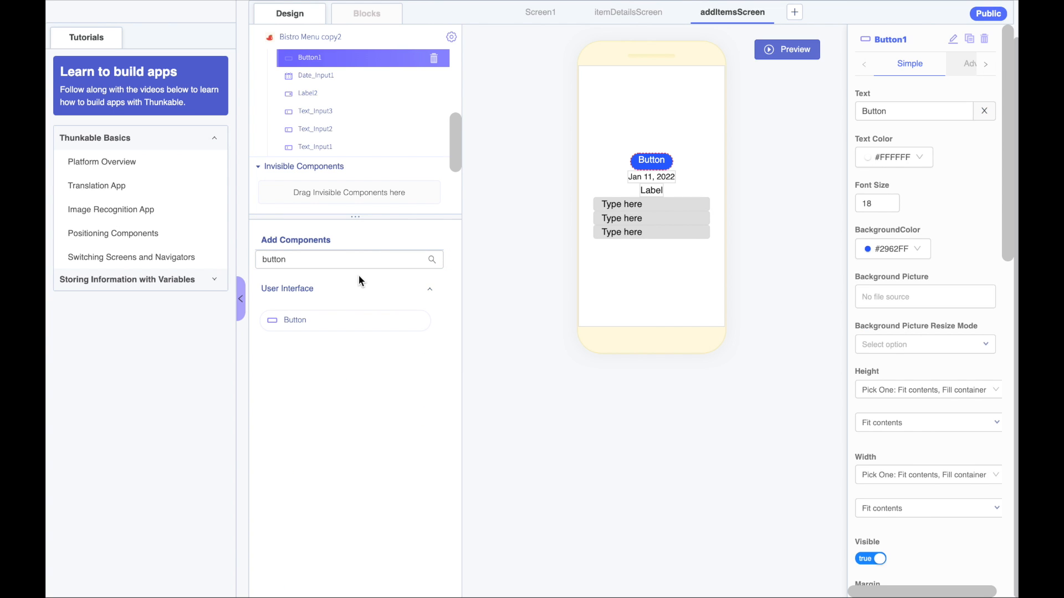
pyautogui.moveTo(306, 320); pyautogui.dragTo(684, 294)
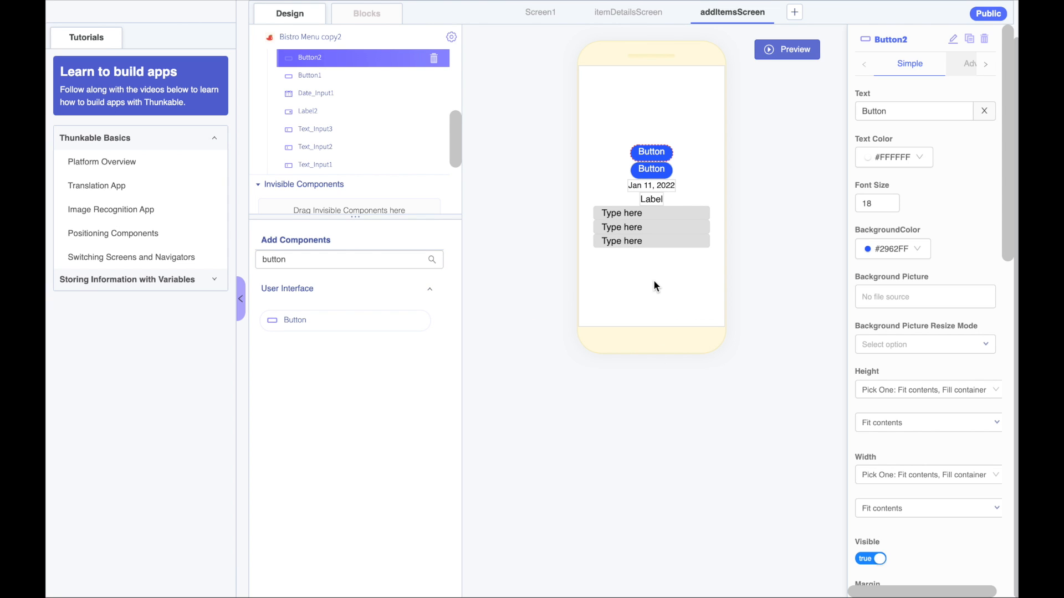
# Search the components for data and add a Data Viewer List above the buttons
pyautogui.doubleClick(368, 258)
pyautogui.write('d')
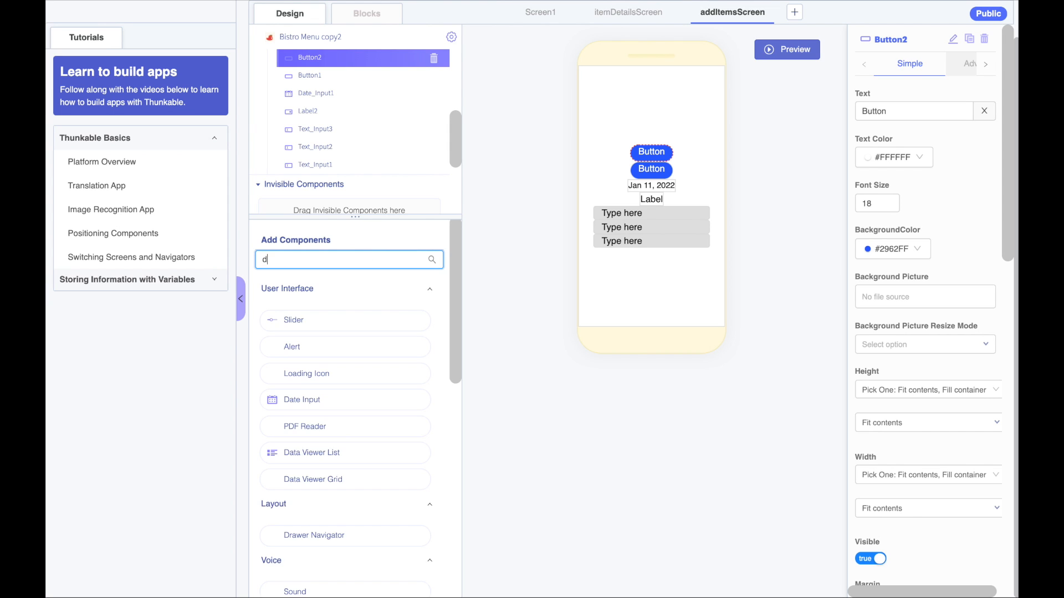
pyautogui.write('ata')
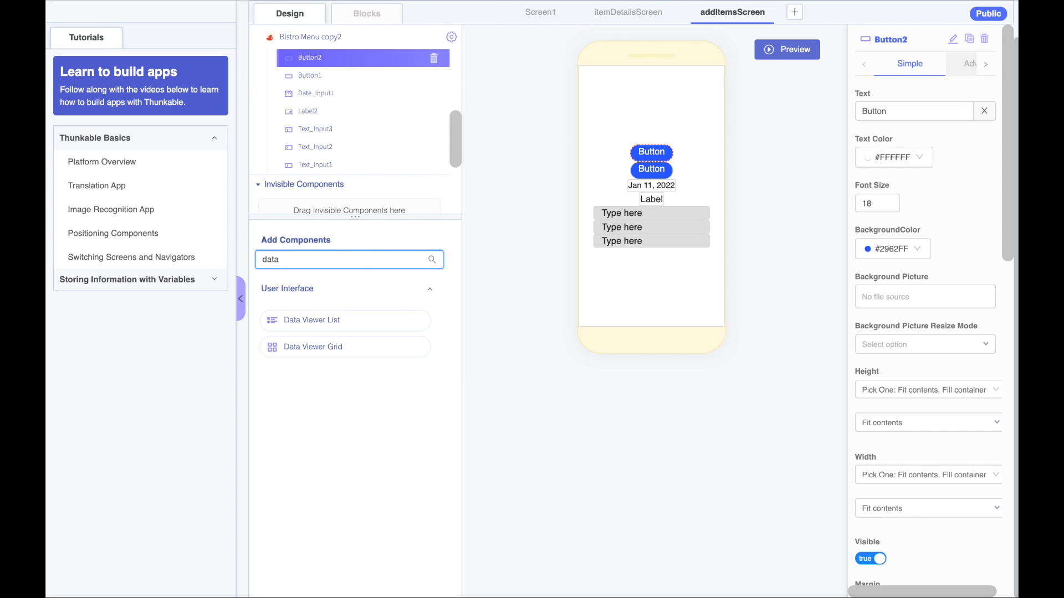
pyautogui.moveTo(320, 322); pyautogui.dragTo(663, 297)
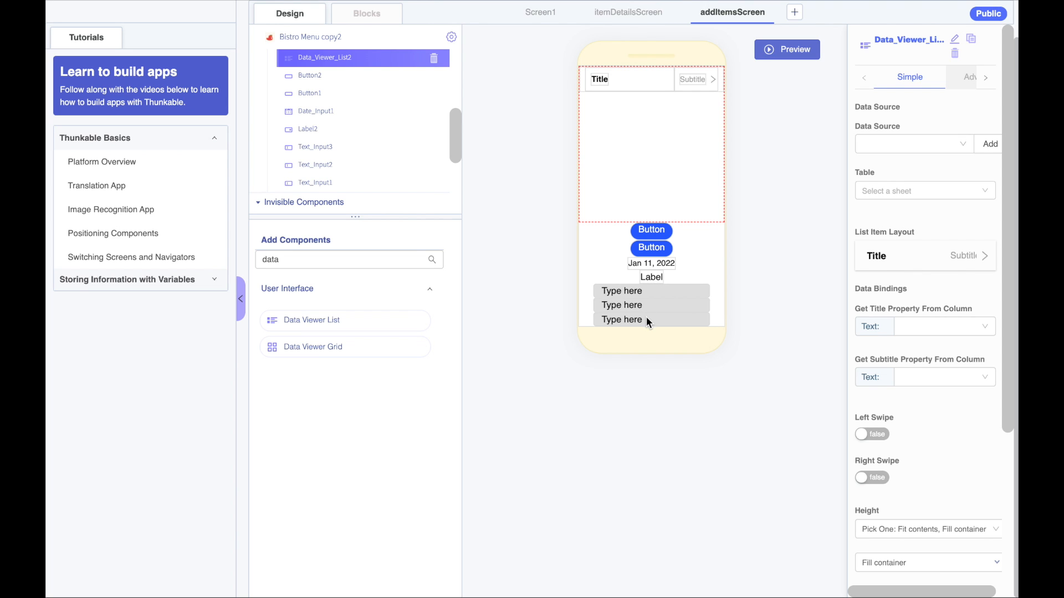
# Set the text of the upper button to Back
pyautogui.click(656, 233)
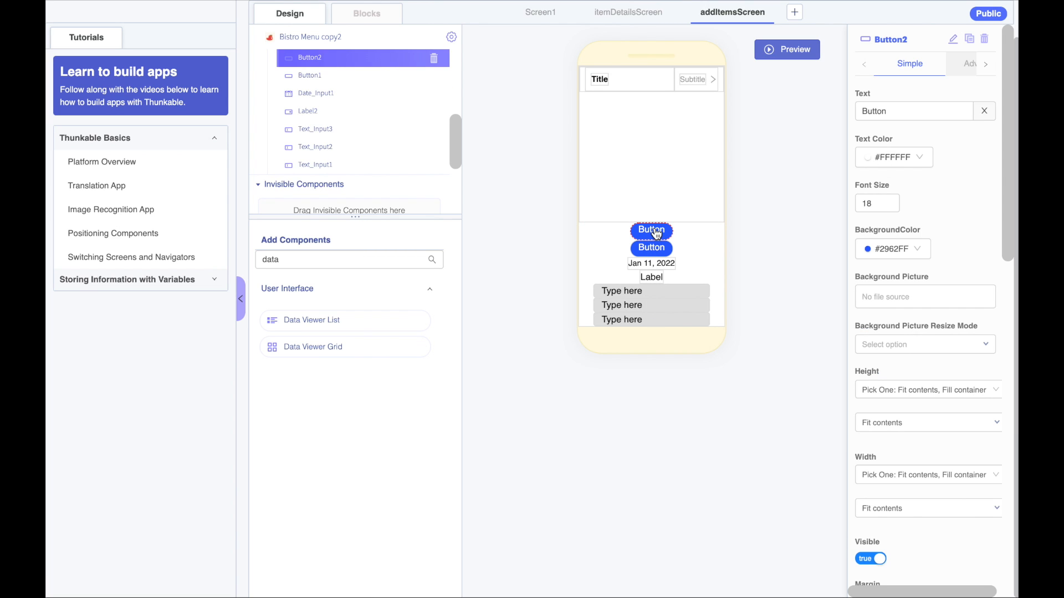
pyautogui.doubleClick(892, 112)
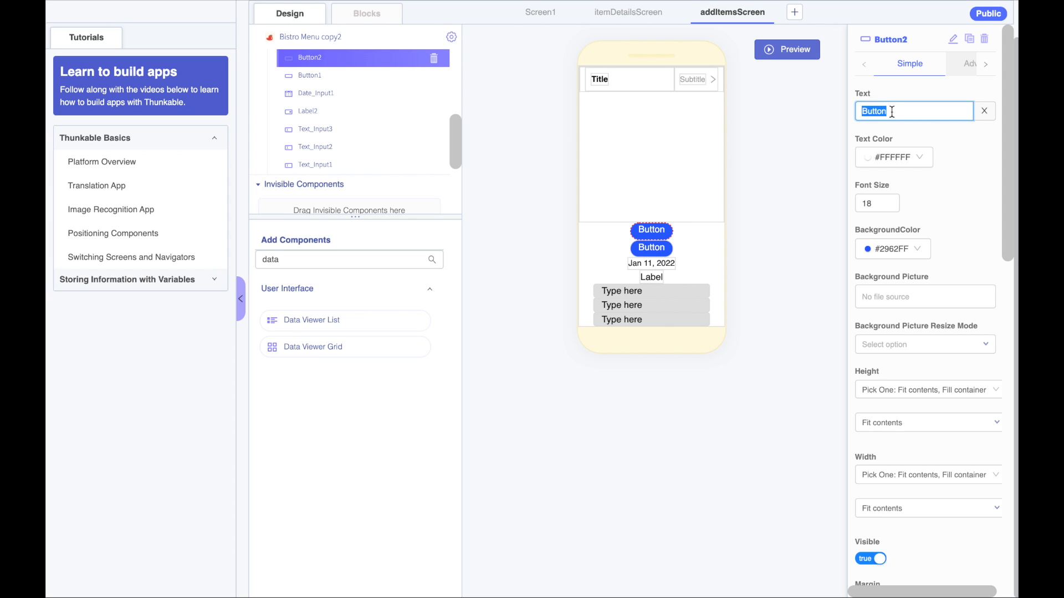
pyautogui.write('Back')
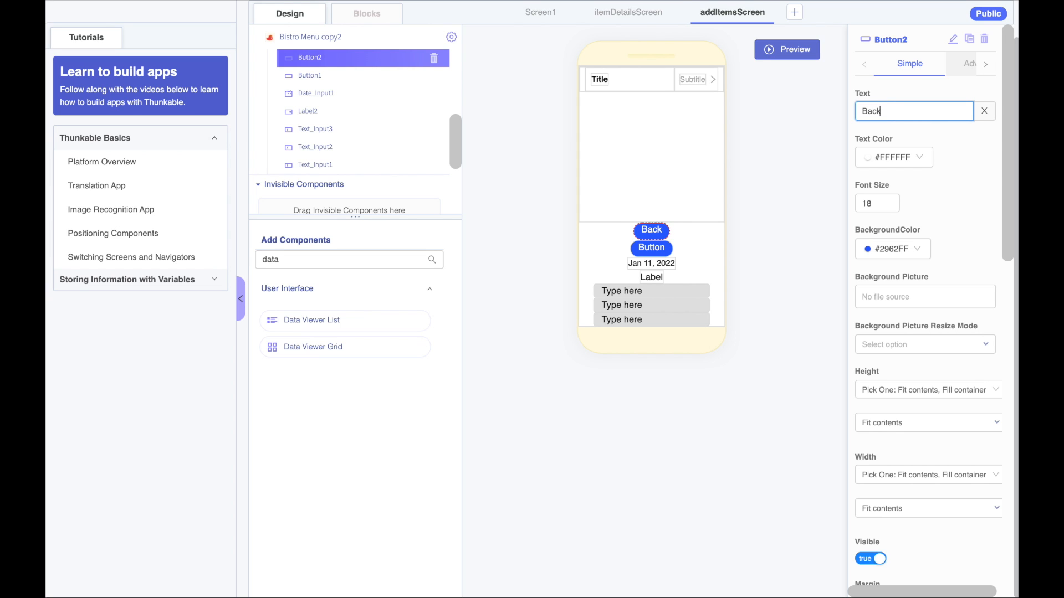
# Rename the Back button as backButton and move it below the three text inputs
pyautogui.click(952, 39)
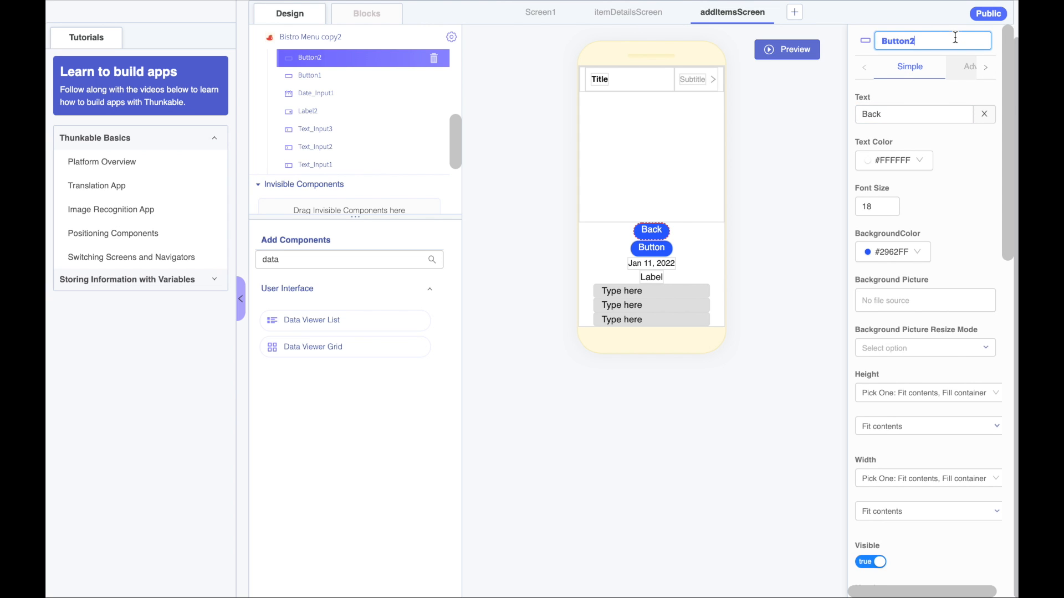
pyautogui.write('backButton')
pyautogui.click(314, 75)
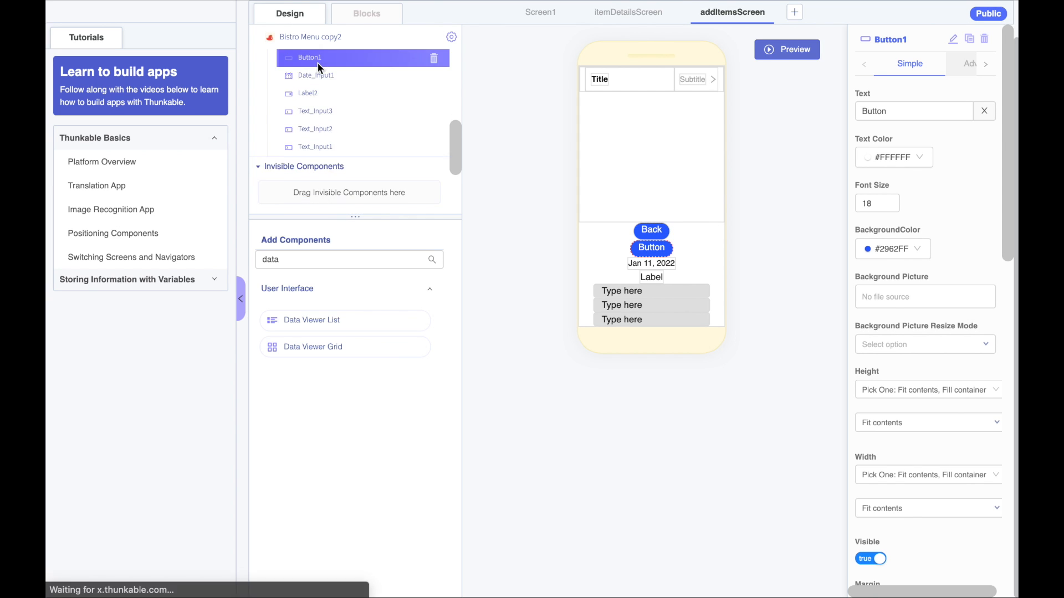
pyautogui.moveTo(332, 117); pyautogui.dragTo(313, 174)
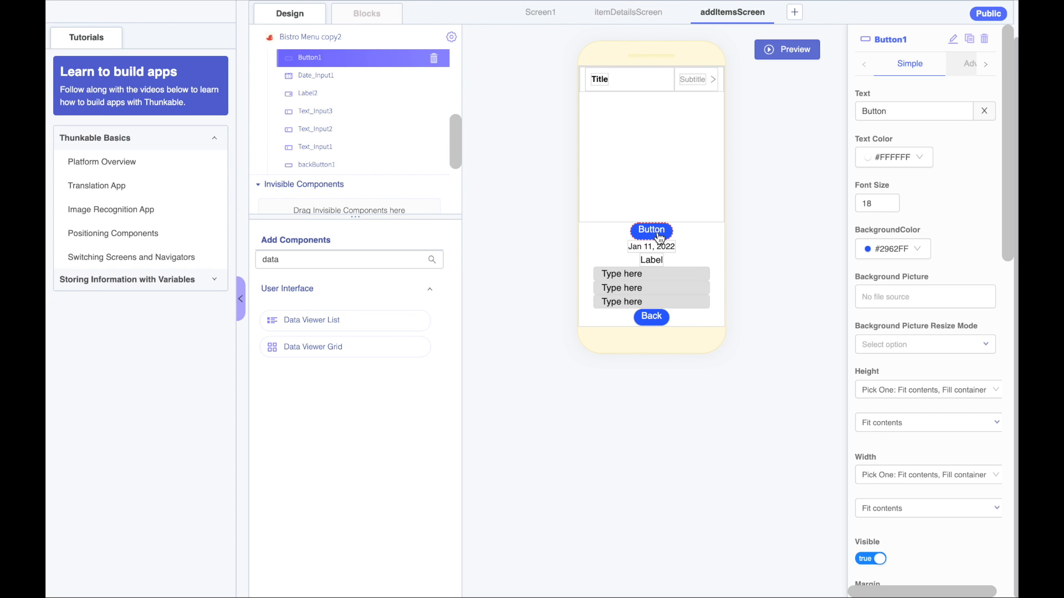
# Set the remaining button's text to Submit and rename the component submitButton
pyautogui.click(878, 110)
pyautogui.doubleClick(878, 111)
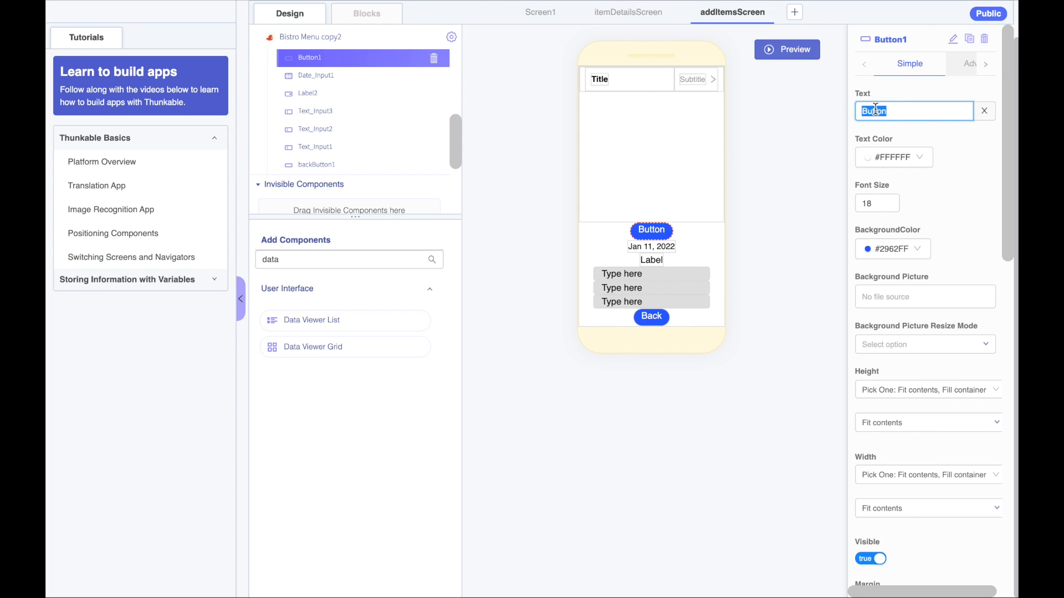
pyautogui.write('Submit')
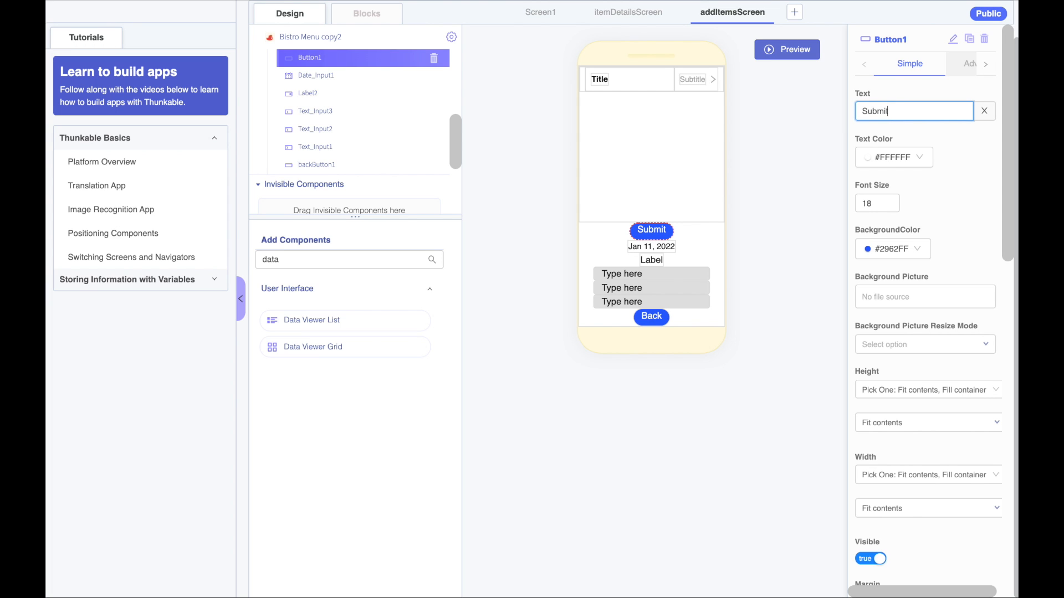
pyautogui.click(953, 39)
pyautogui.write('submit')
pyautogui.press('BackSpace')
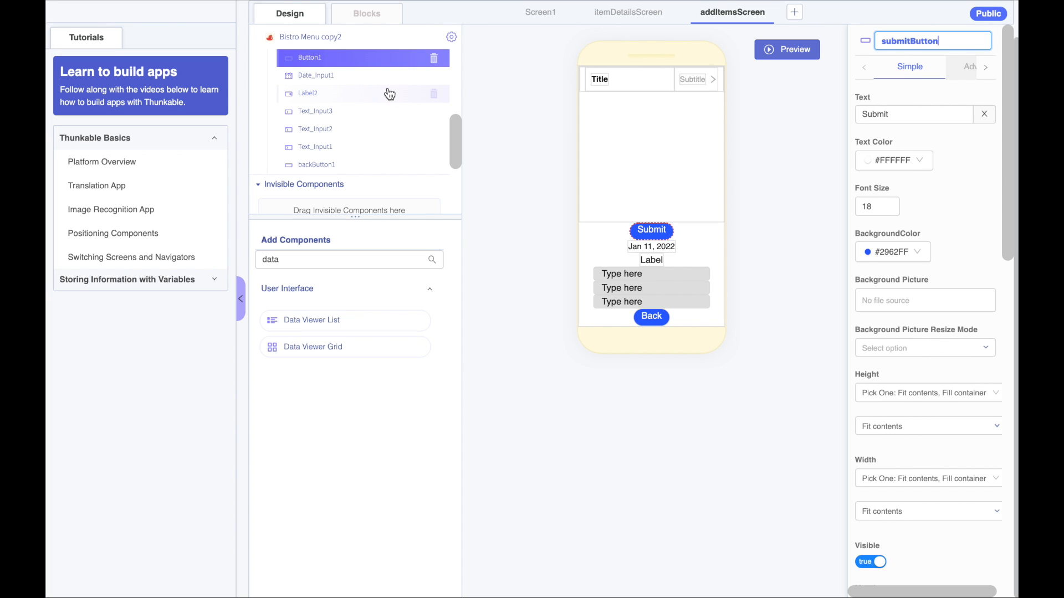
# Move submitButton below the three text inputs, directly above the Back button
pyautogui.click(772, 257)
pyautogui.moveTo(332, 58); pyautogui.dragTo(334, 160)
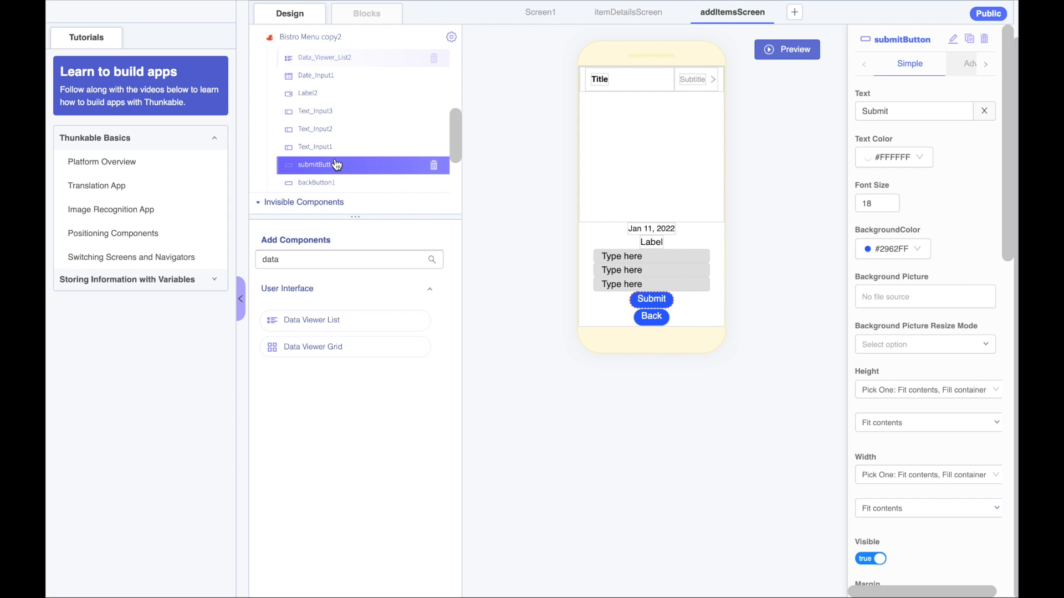
# Set the Back button's top margin to 30 px and move the date input directly above the Submit button
pyautogui.click(659, 323)
pyautogui.scroll(-5, 915, 405)
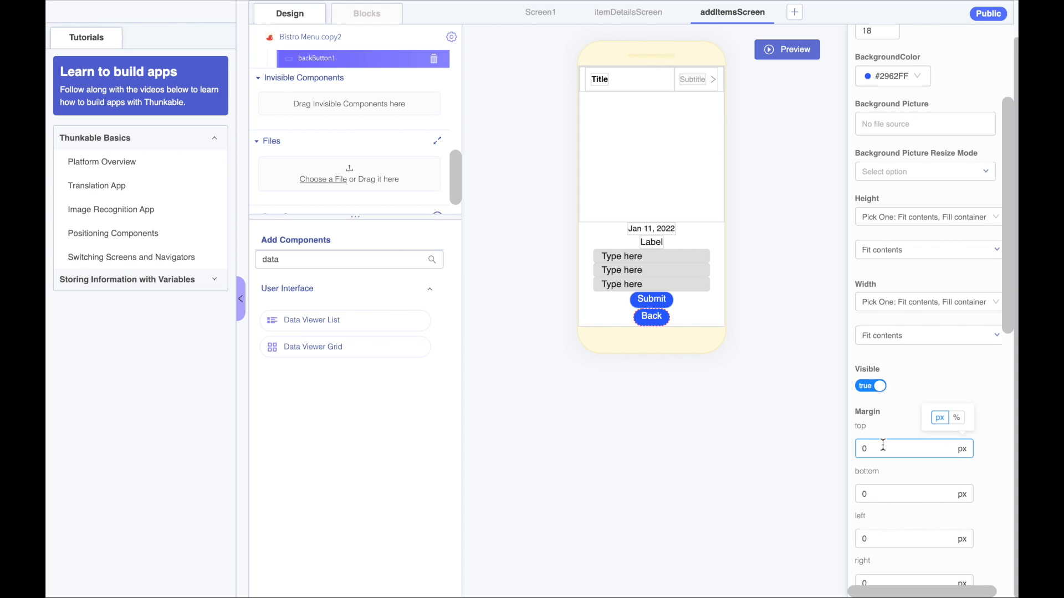
pyautogui.click(863, 448)
pyautogui.write('300')
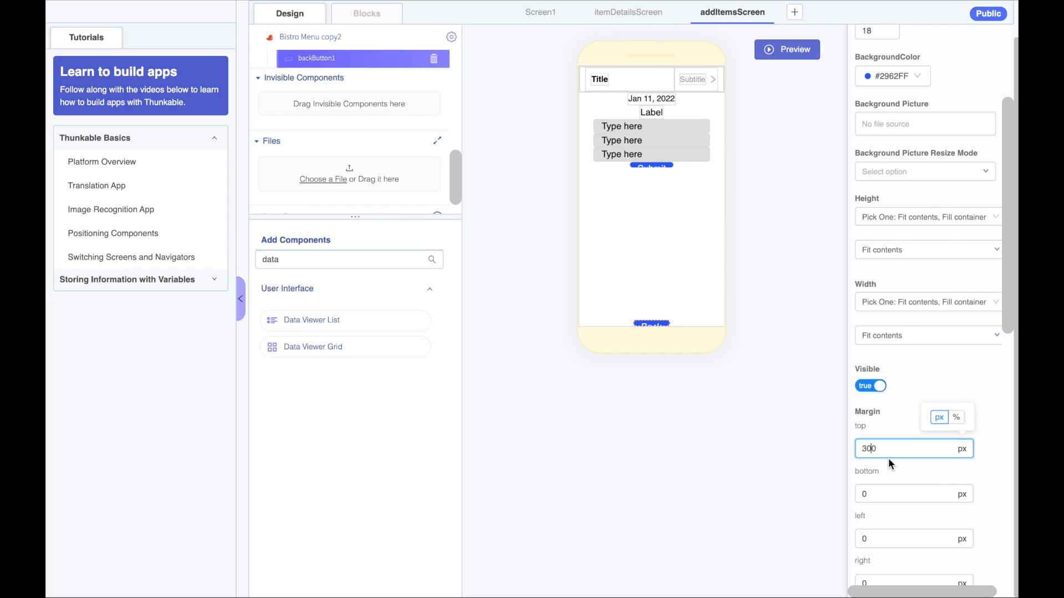
pyautogui.press('BackSpace')
pyautogui.click(757, 388)
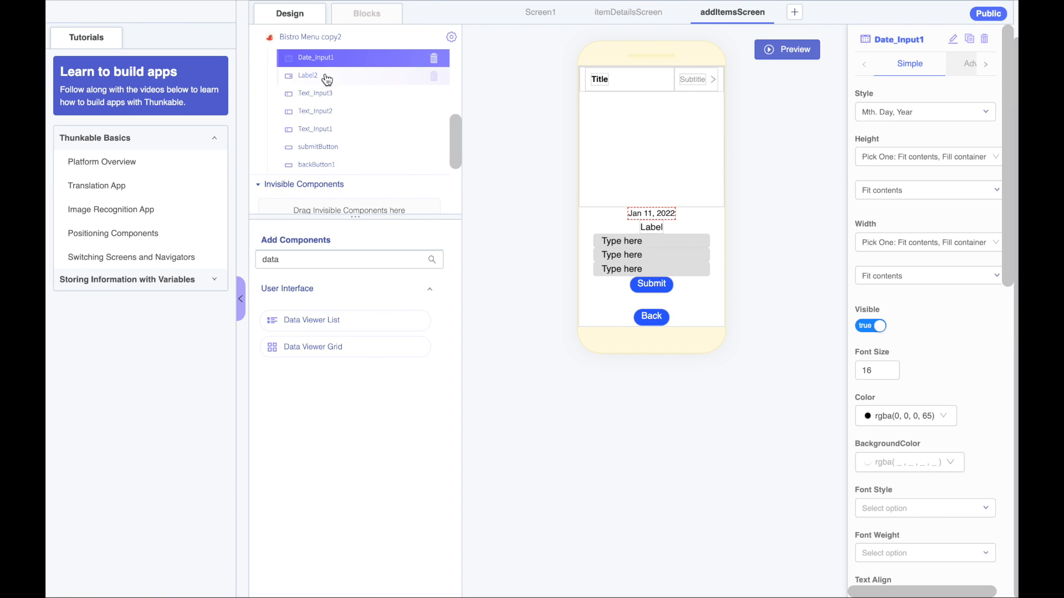
pyautogui.moveTo(320, 58); pyautogui.dragTo(322, 146)
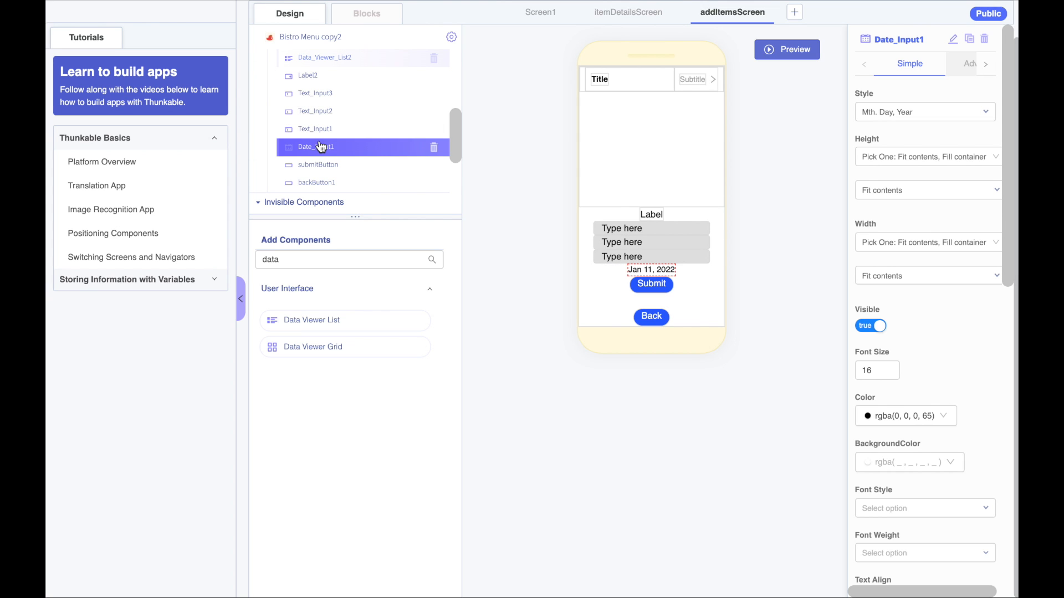
# Rename the label above the text inputs as typeLabel and set its text to type
pyautogui.click(654, 218)
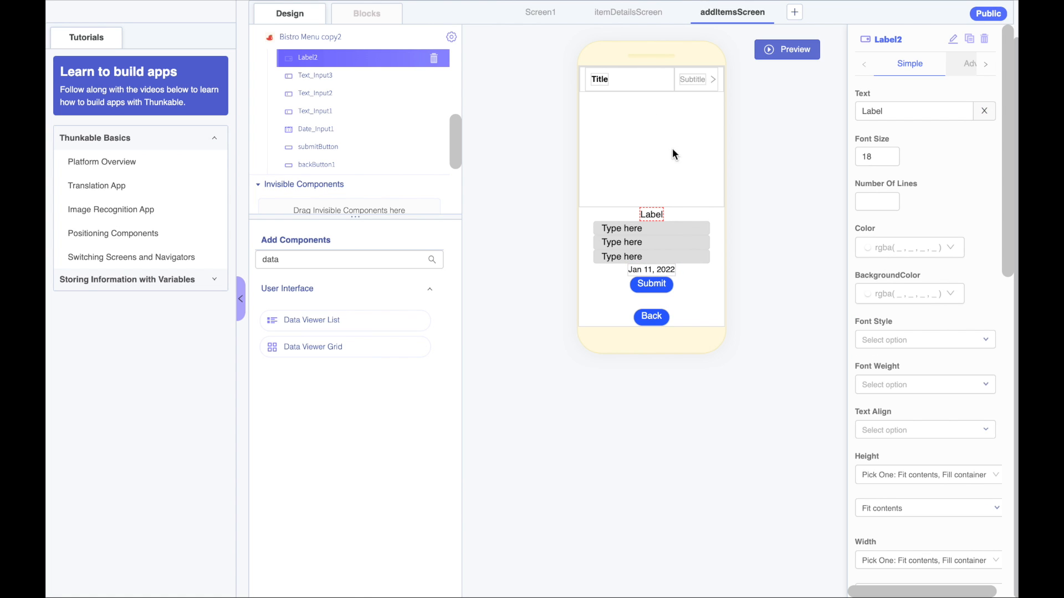
pyautogui.click(953, 41)
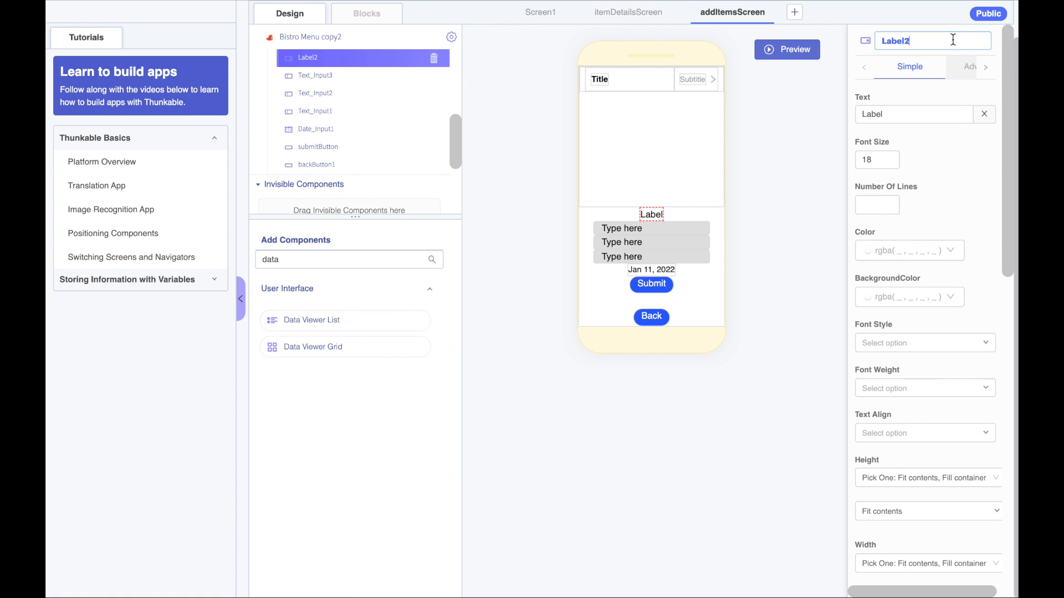
pyautogui.click(882, 42)
pyautogui.write('type')
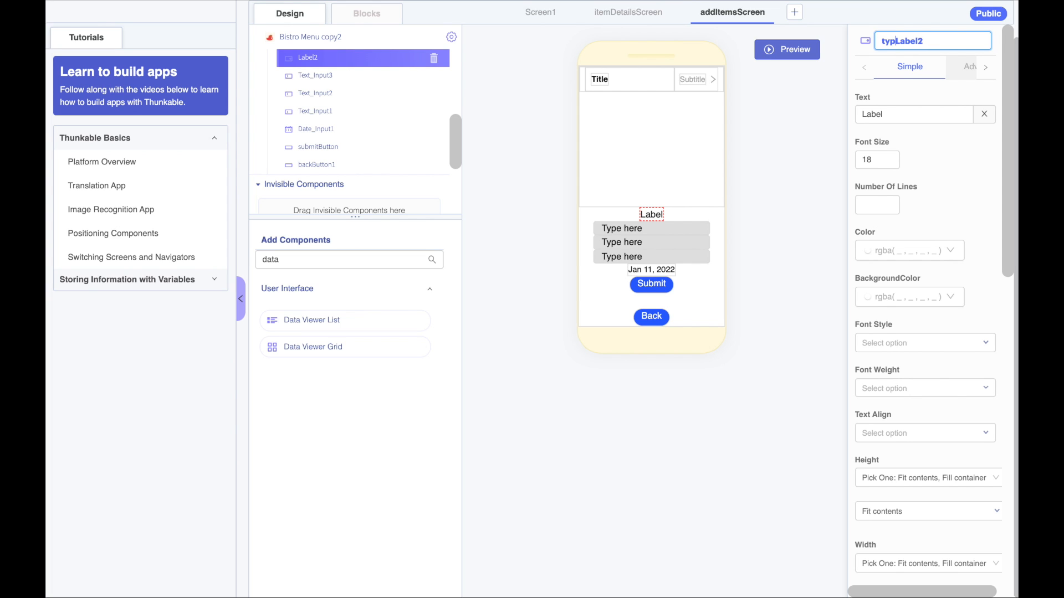
pyautogui.click(935, 42)
pyautogui.click(893, 114)
pyautogui.doubleClick(894, 114)
pyautogui.write('type')
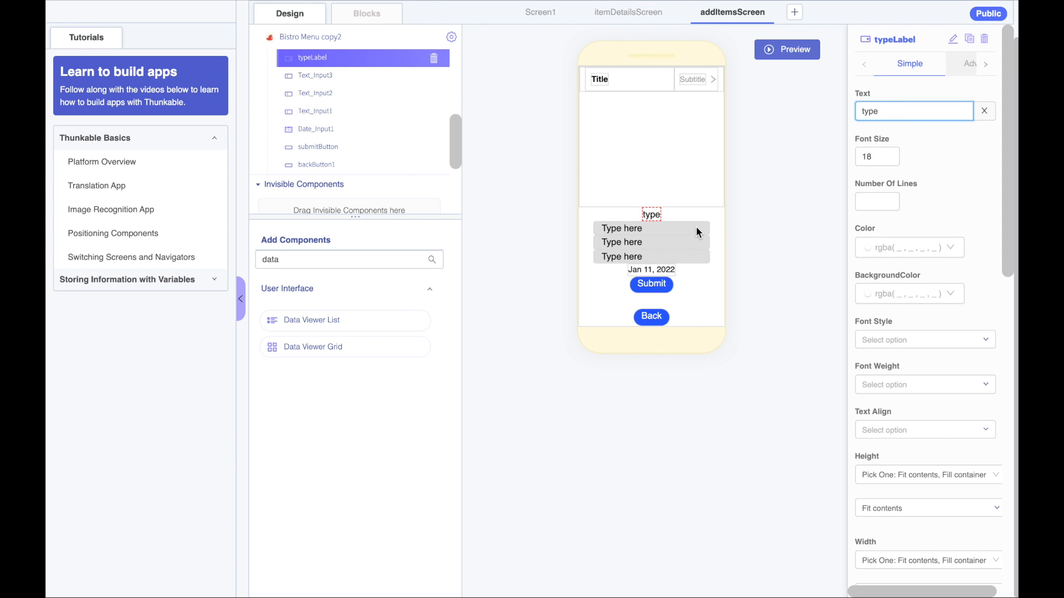
# Rename the first text input below the type label as detailsText_Input
pyautogui.click(679, 228)
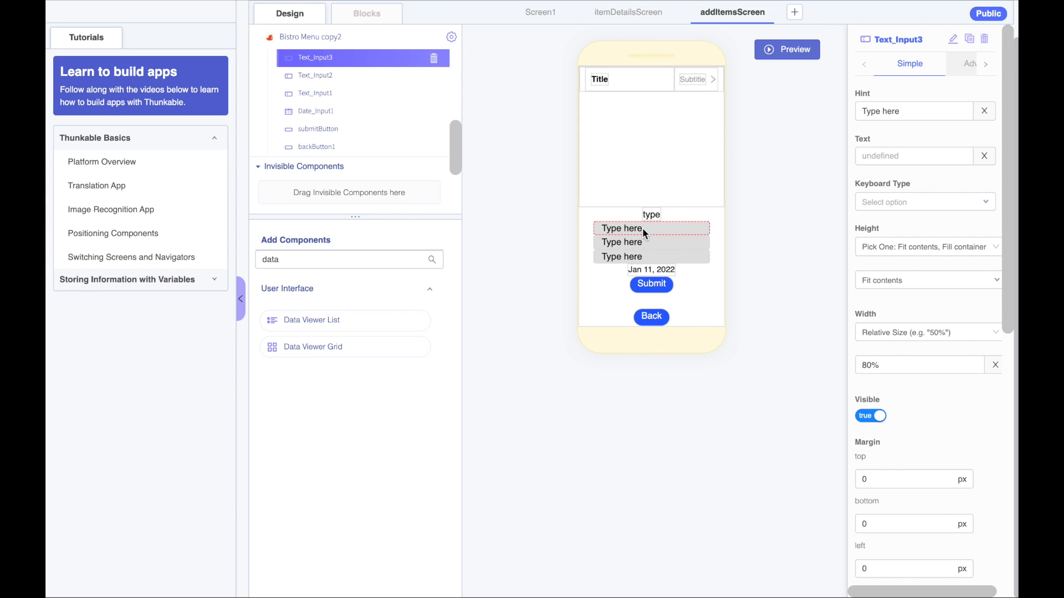
pyautogui.click(954, 42)
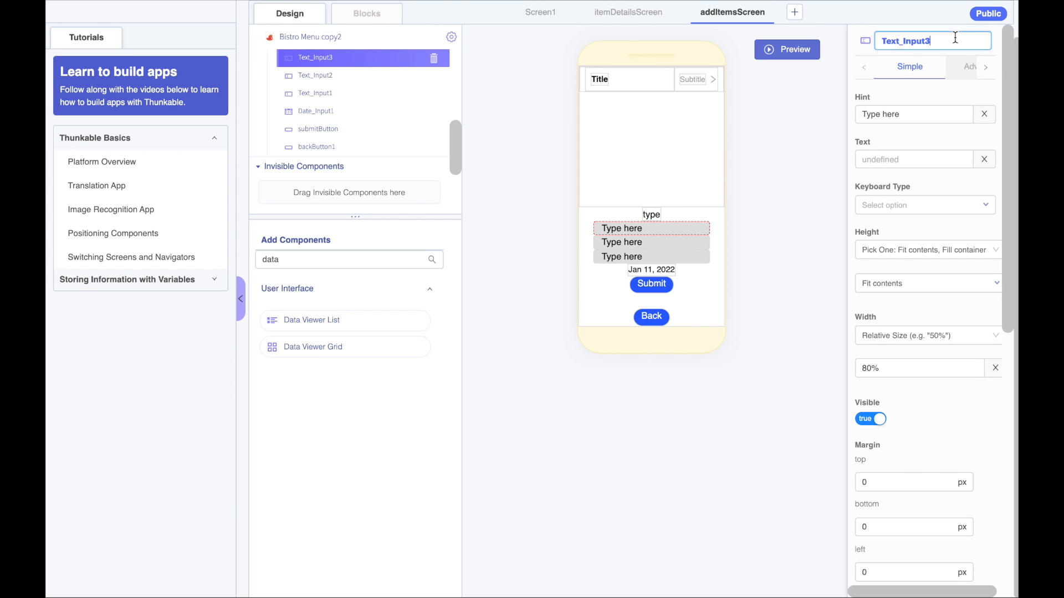
pyautogui.doubleClick(889, 42)
pyautogui.click(882, 41)
pyautogui.write('details')
pyautogui.click(966, 41)
pyautogui.press('BackSpace')
# Set the hint of detailsText_Input to Details
pyautogui.click(909, 114)
pyautogui.doubleClick(909, 115)
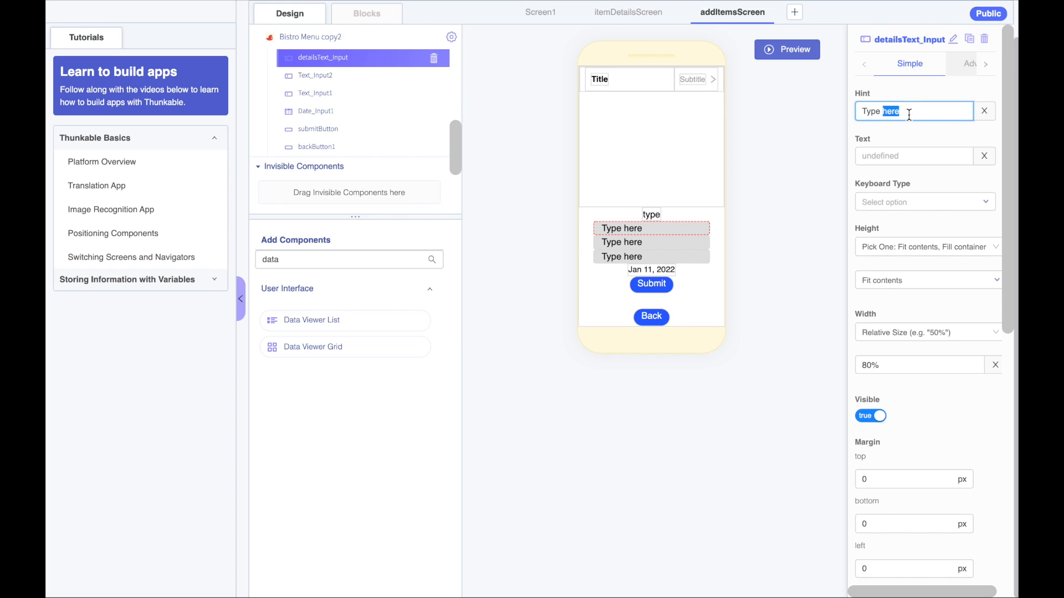
pyautogui.hotkey('ctrl', 'a')
pyautogui.write('d')
pyautogui.press('BackSpace')
pyautogui.write('Details')
# Rename the second text input as imageText_Input and set its hint to Image URL
pyautogui.click(657, 242)
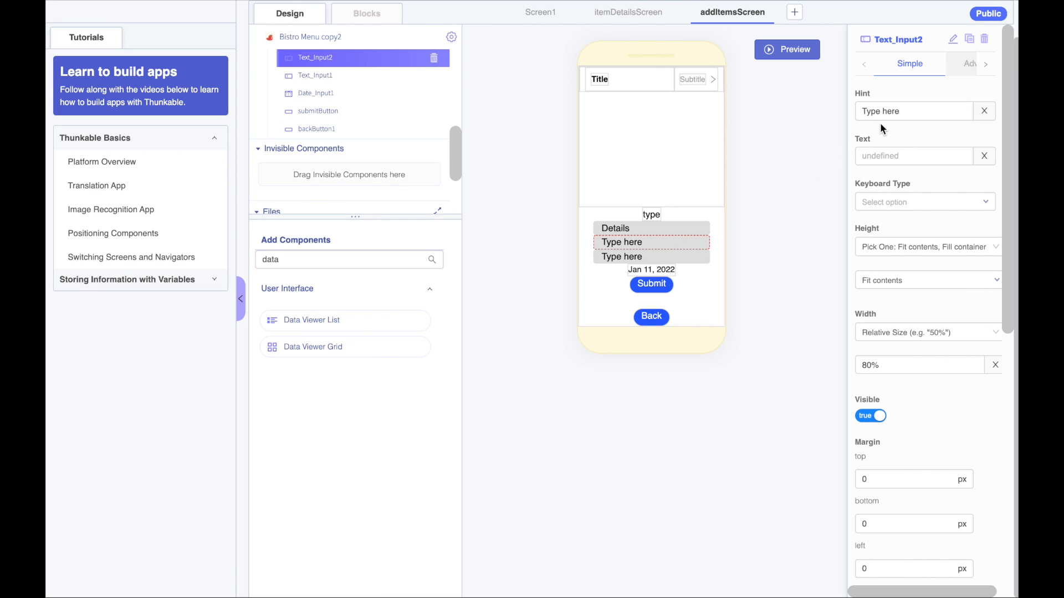
pyautogui.click(952, 38)
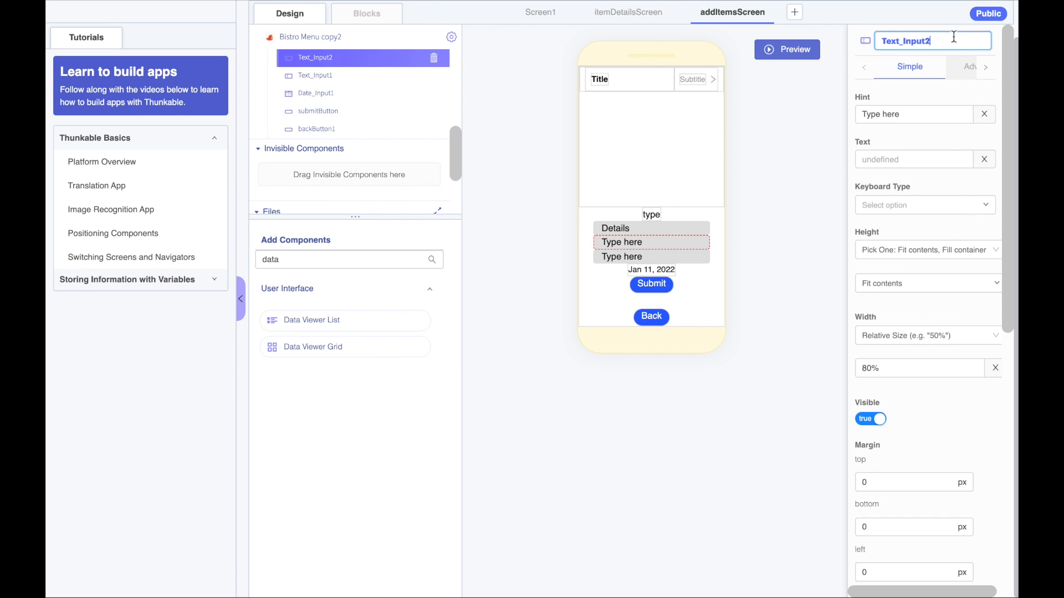
pyautogui.click(879, 38)
pyautogui.write('image')
pyautogui.click(969, 44)
pyautogui.press('BackSpace')
pyautogui.click(885, 111)
pyautogui.tripleClick(885, 110)
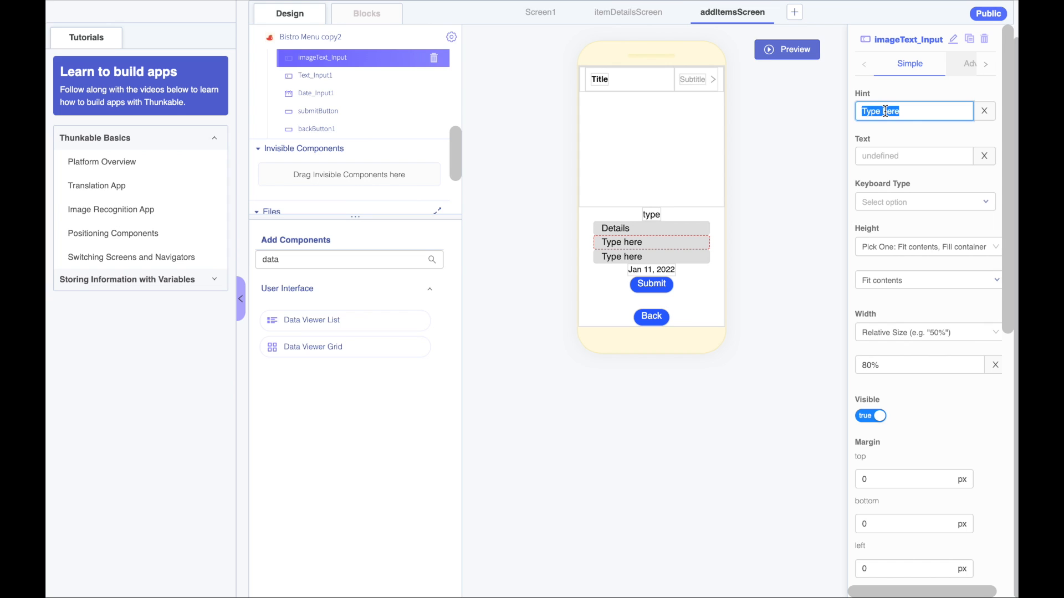
pyautogui.write('Image URL')
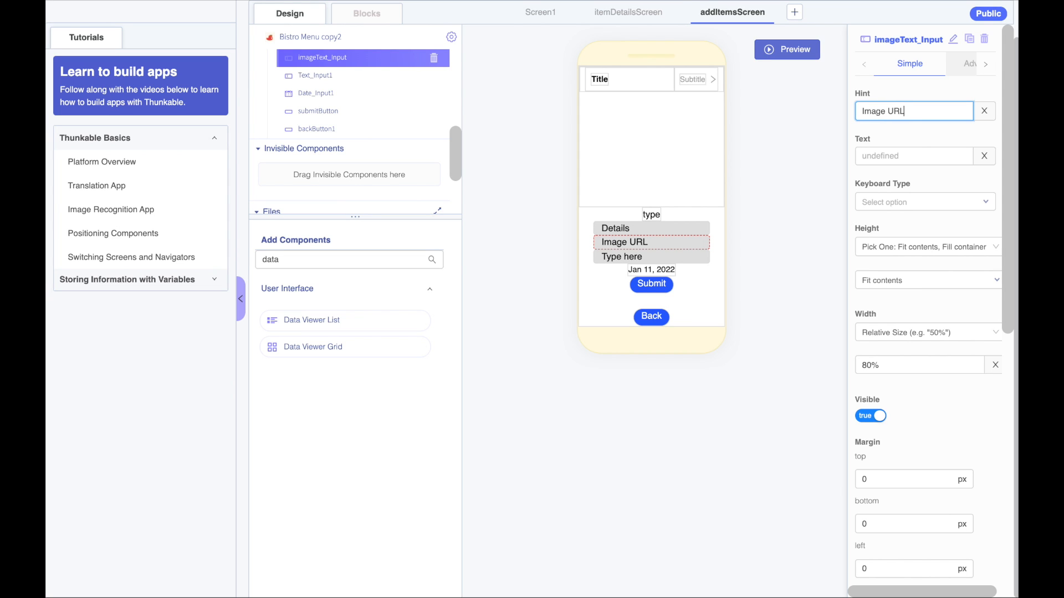
# Rename the third text input as costText_Input and set its hint to Cost
pyautogui.click(649, 256)
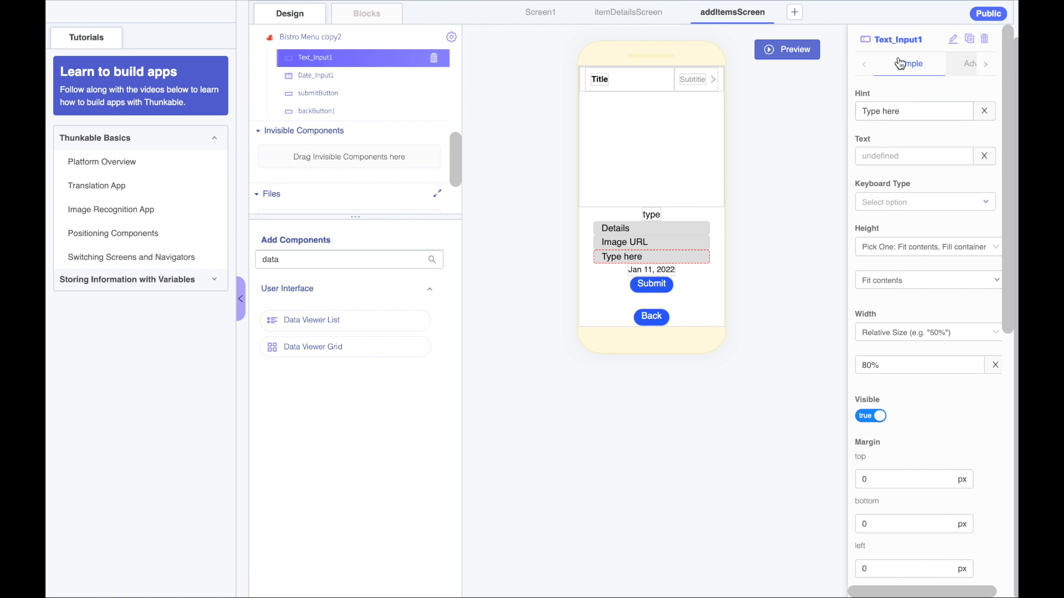
pyautogui.click(953, 39)
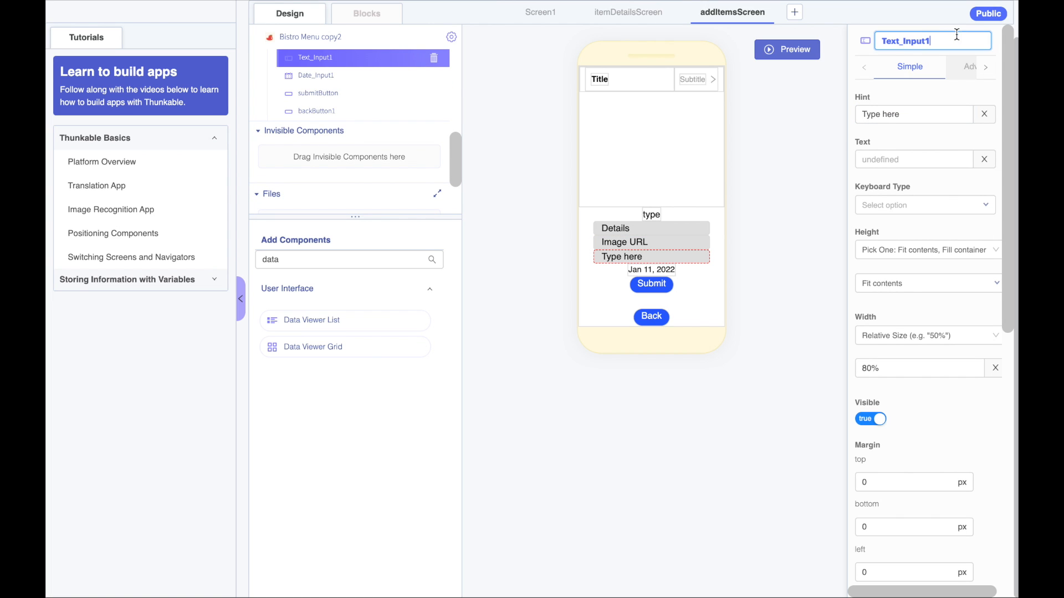
pyautogui.click(880, 41)
pyautogui.write('cost')
pyautogui.click(960, 35)
pyautogui.press('BackSpace')
pyautogui.tripleClick(894, 114)
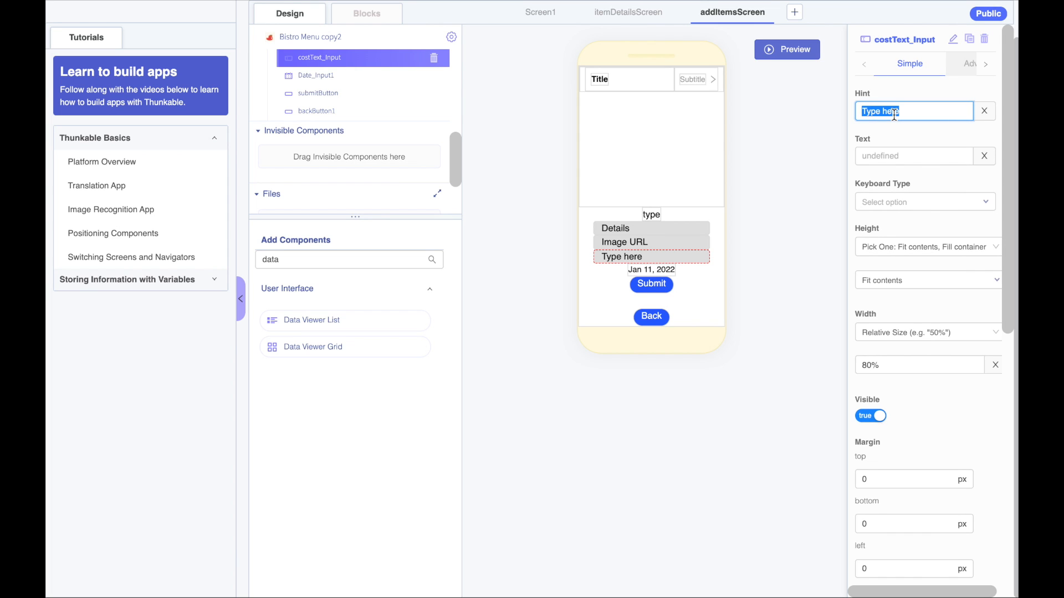
pyautogui.write('c')
pyautogui.press('BackSpace')
pyautogui.write('Cost')
pyautogui.click(677, 298)
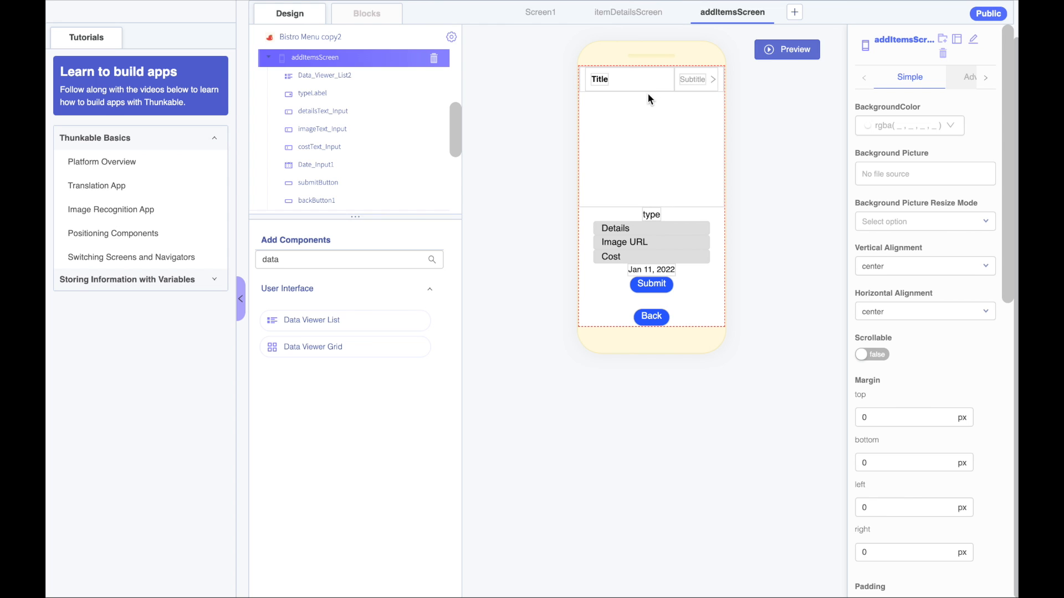
# Add a Click event block for backButton1 that navigates to Screen1
pyautogui.click(376, 19)
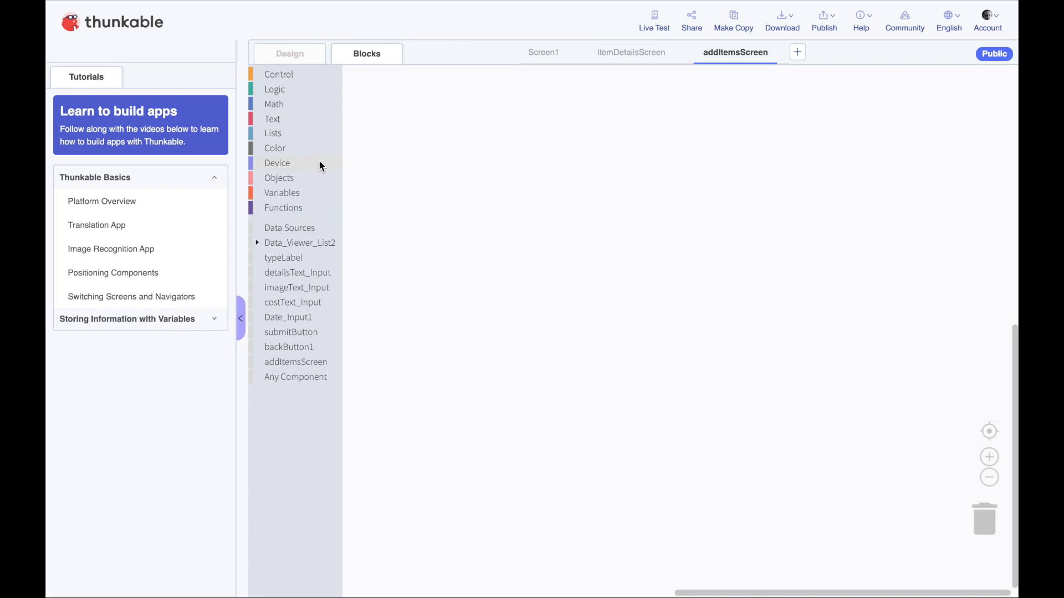
pyautogui.click(307, 350)
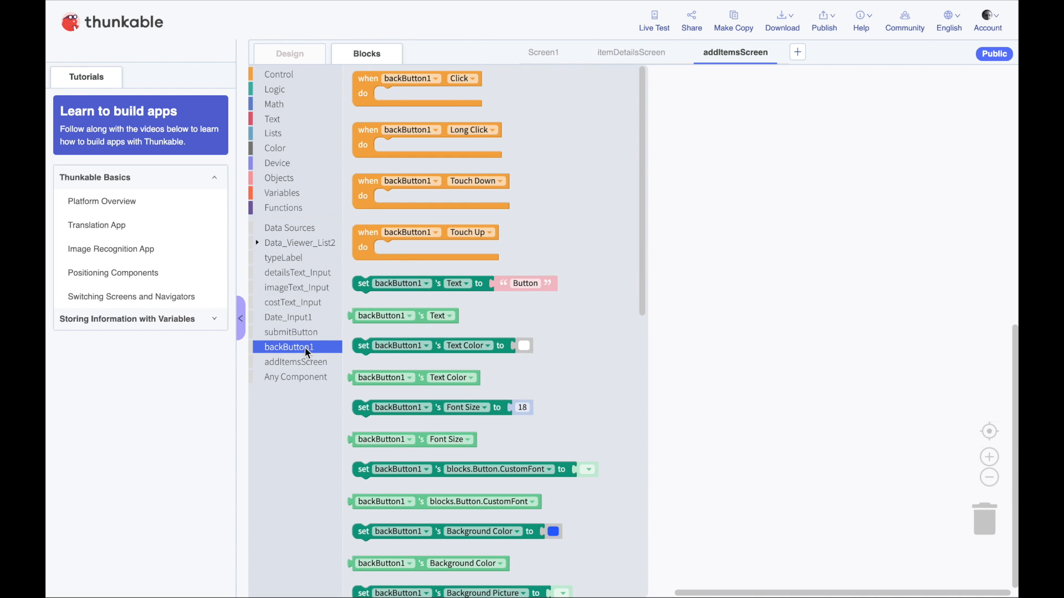
pyautogui.moveTo(370, 87); pyautogui.dragTo(425, 110)
pyautogui.click(311, 75)
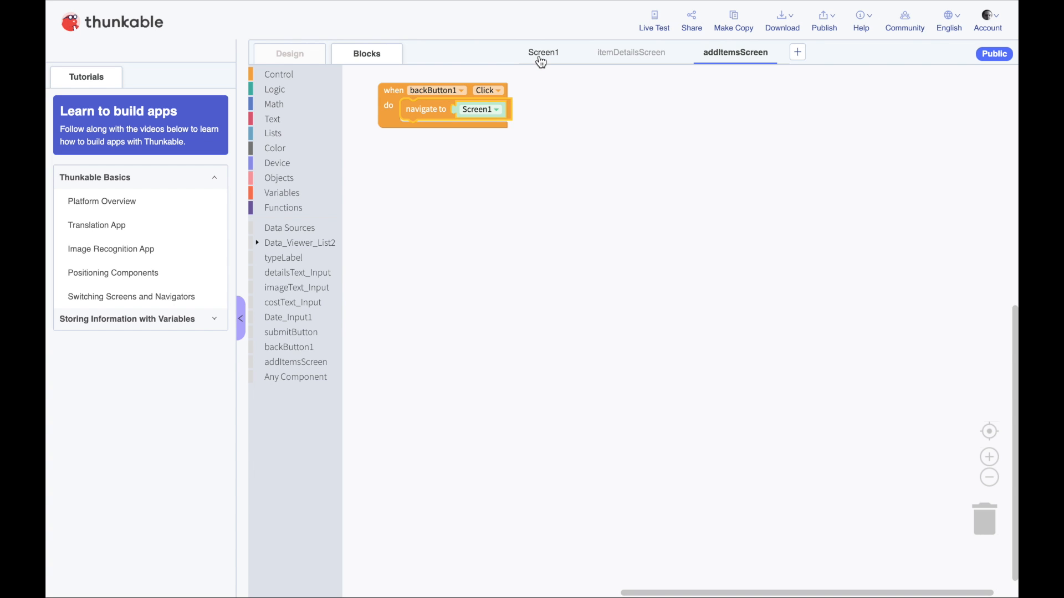
# Add a button below the cafeteria list on Screen1 and set its text to +
pyautogui.click(541, 55)
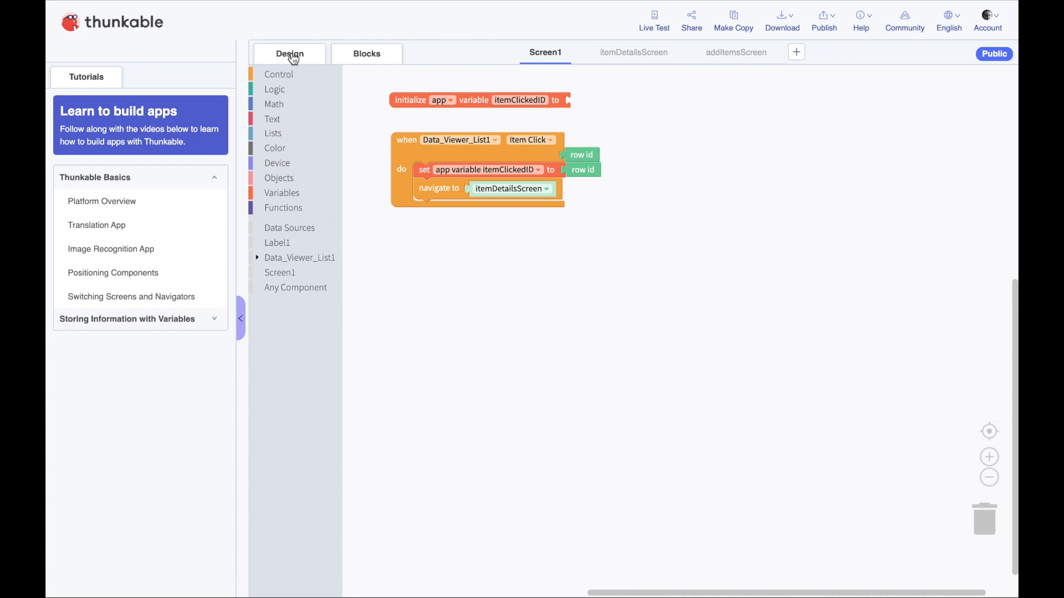
pyautogui.click(293, 57)
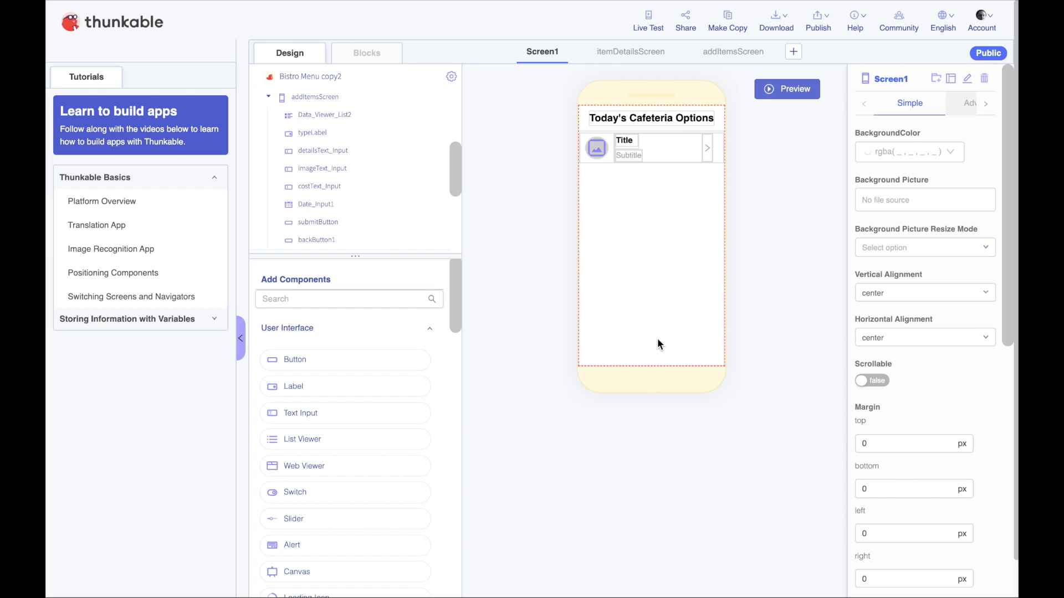
pyautogui.click(333, 300)
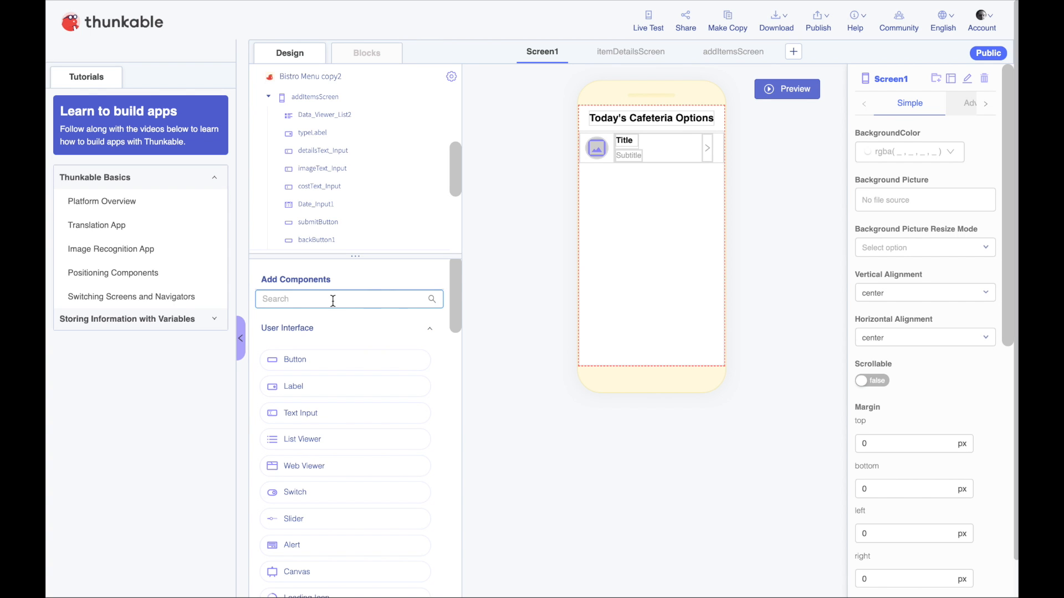
pyautogui.moveTo(305, 359); pyautogui.dragTo(619, 350)
pyautogui.click(902, 113)
pyautogui.doubleClick(902, 113)
pyautogui.write('+')
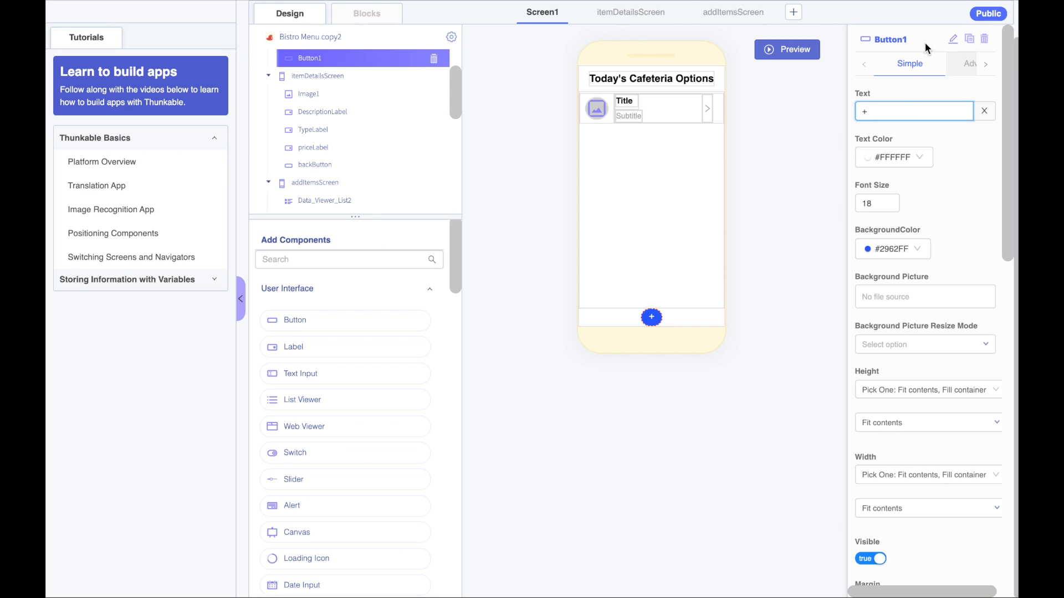
# Rename the + button on Screen1 as addItemButton
pyautogui.click(953, 41)
pyautogui.click(884, 43)
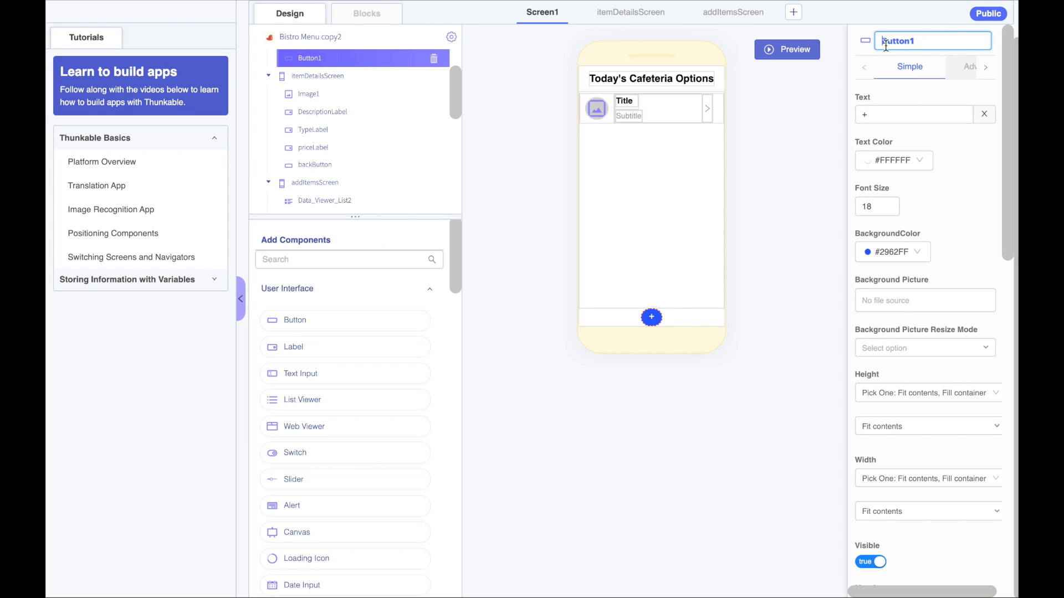
pyautogui.write('addItem')
pyautogui.click(953, 41)
pyautogui.press('BackSpace')
# Add a Click event block for addItemButton on Screen1 that navigates to addItemsScreen
pyautogui.click(367, 24)
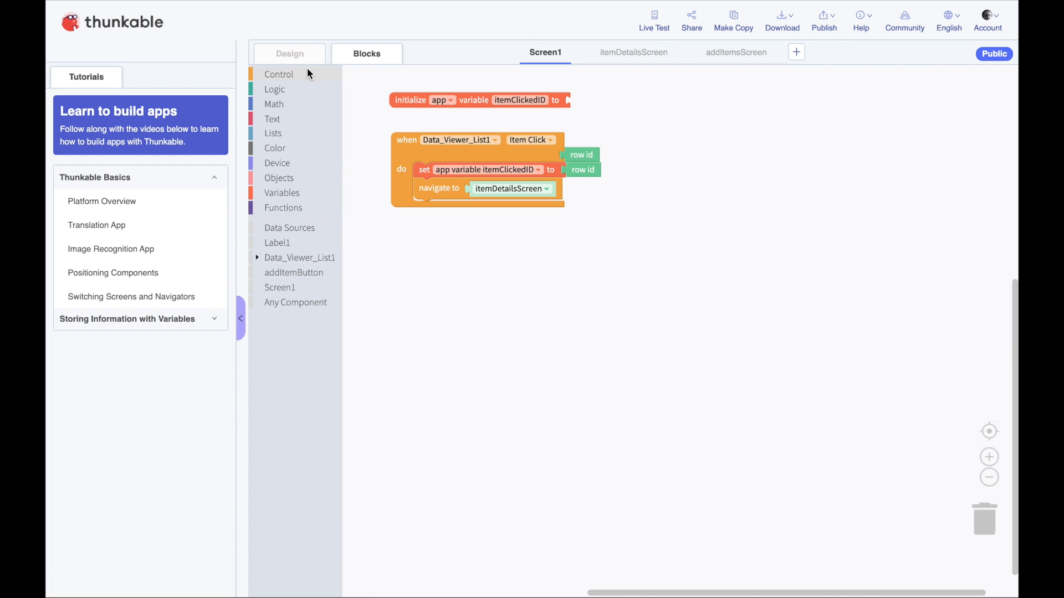
pyautogui.click(284, 275)
pyautogui.moveTo(369, 88); pyautogui.dragTo(404, 253)
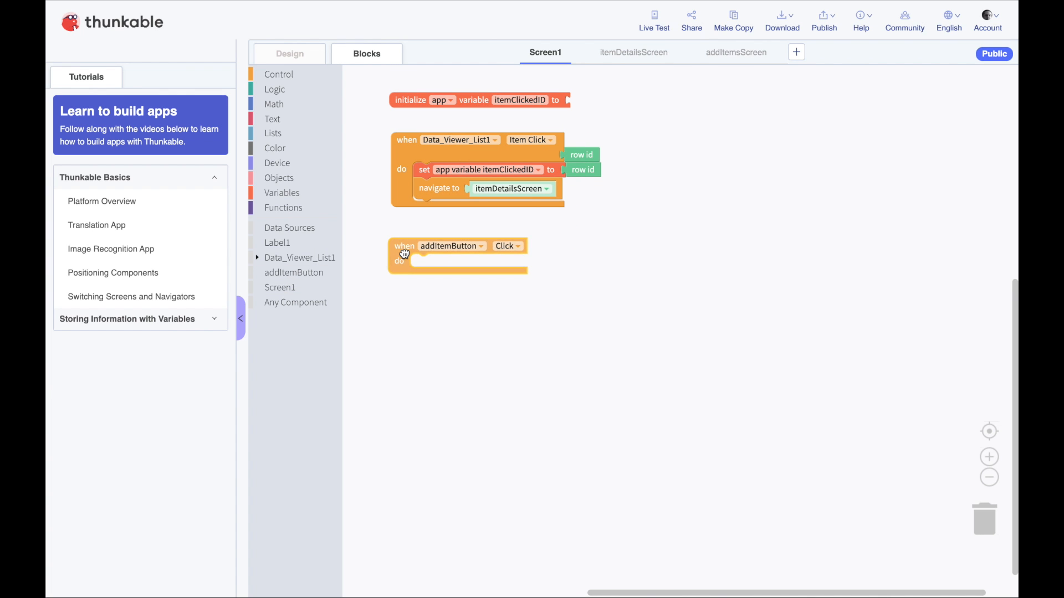
pyautogui.click(307, 81)
pyautogui.moveTo(364, 82); pyautogui.dragTo(435, 265)
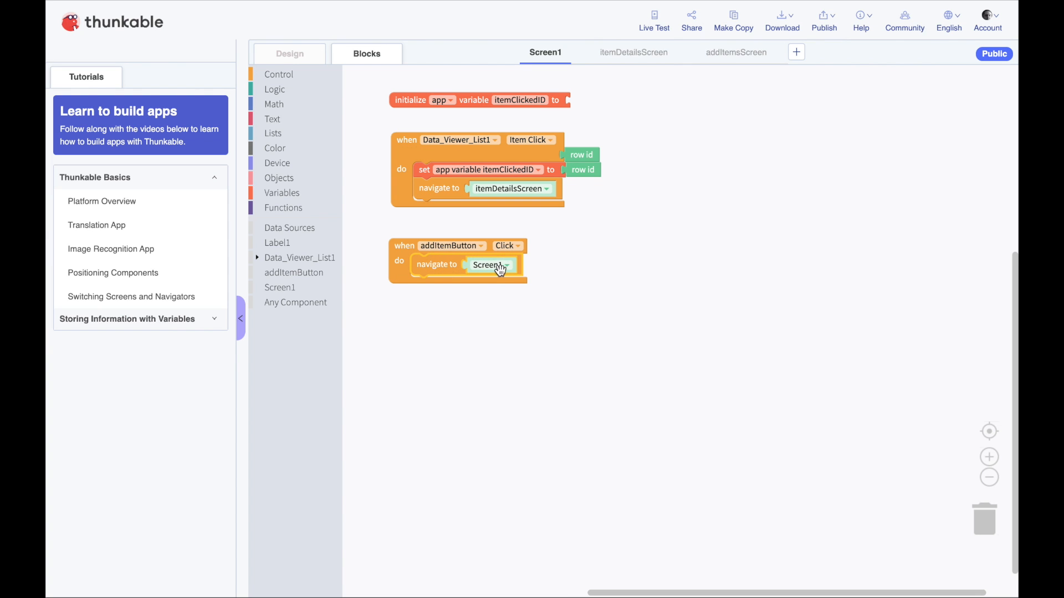
pyautogui.click(509, 266)
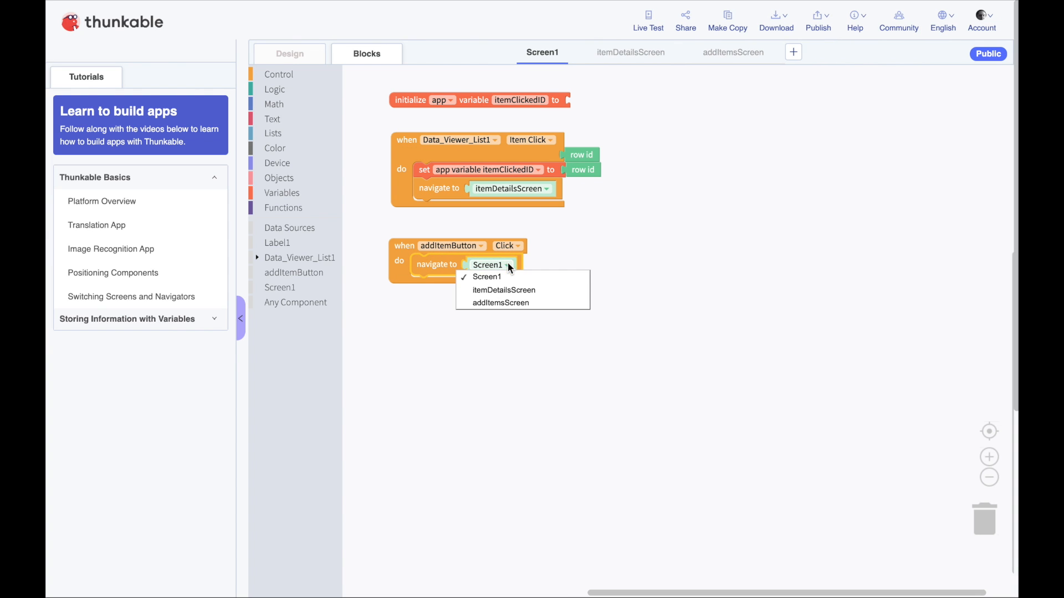
pyautogui.click(510, 303)
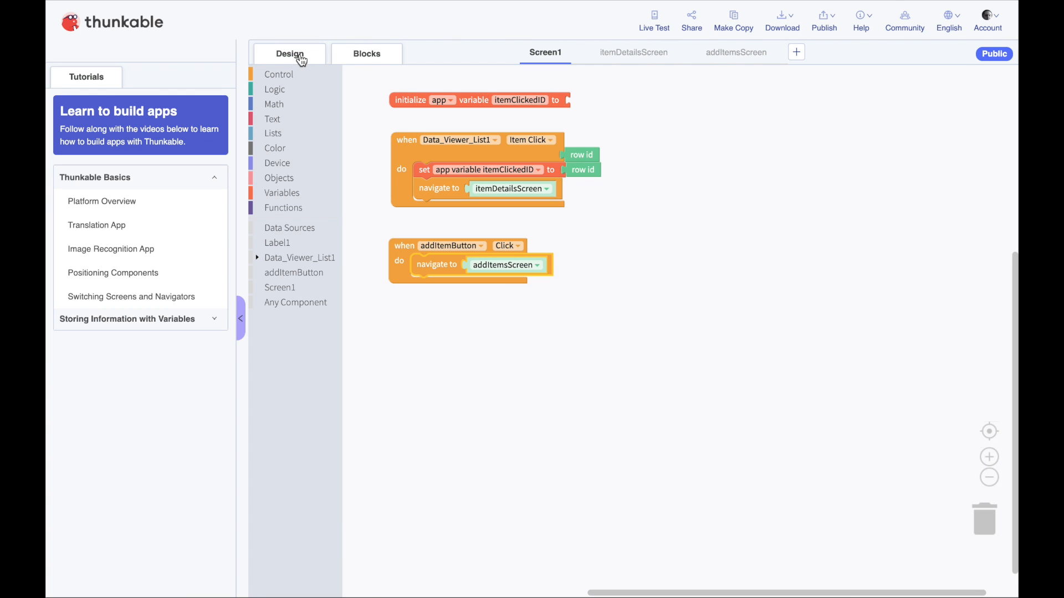
# Return to the design of Screen1 and open a live test preview of the app
pyautogui.click(298, 58)
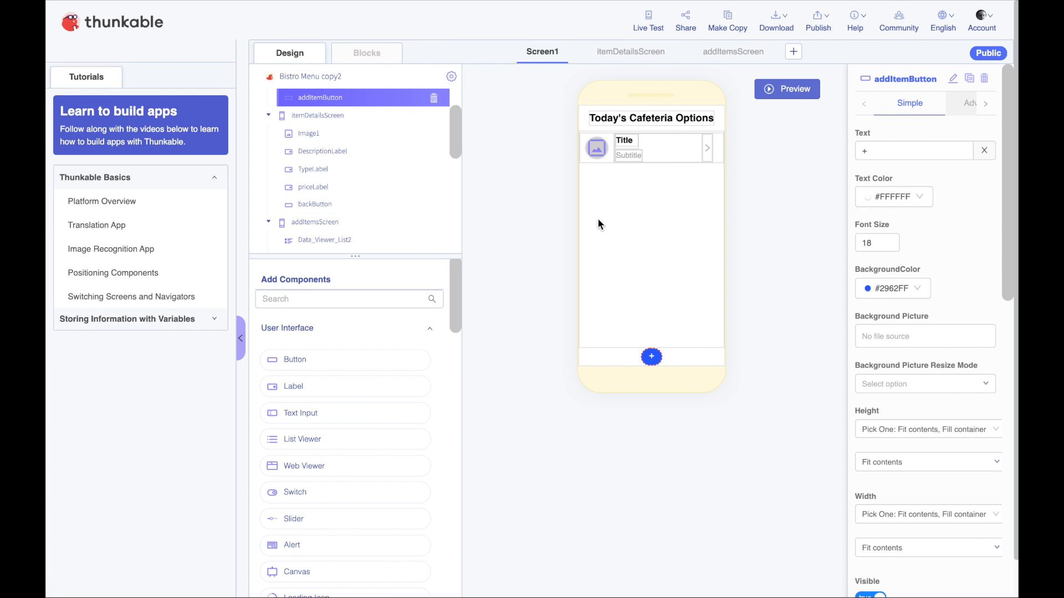
pyautogui.click(652, 25)
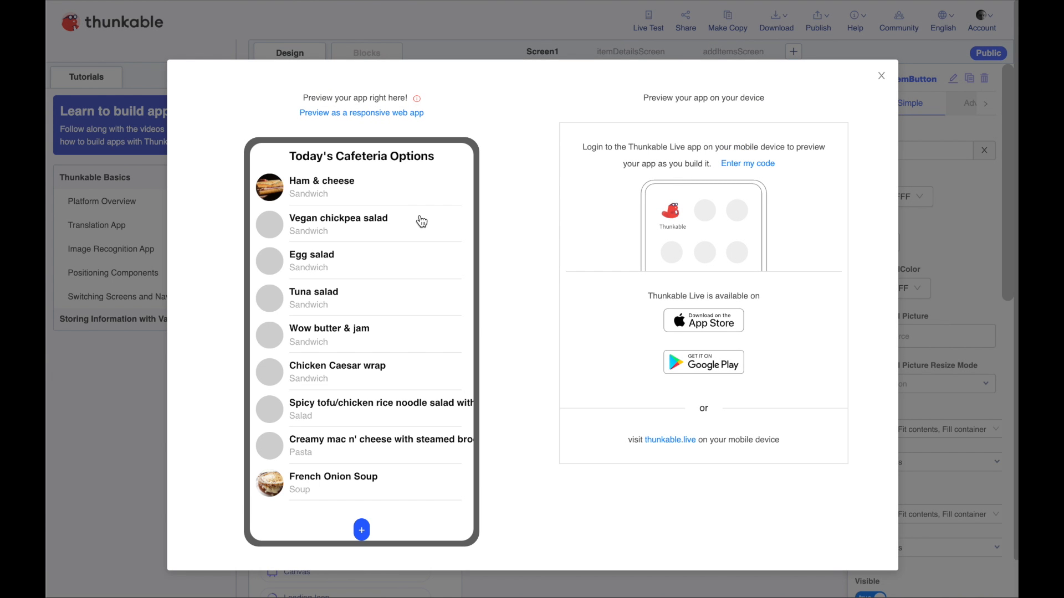
# Test the + button, the Details field with sample text asdf, and the Submit and Back buttons in the preview, then close it
pyautogui.click(361, 529)
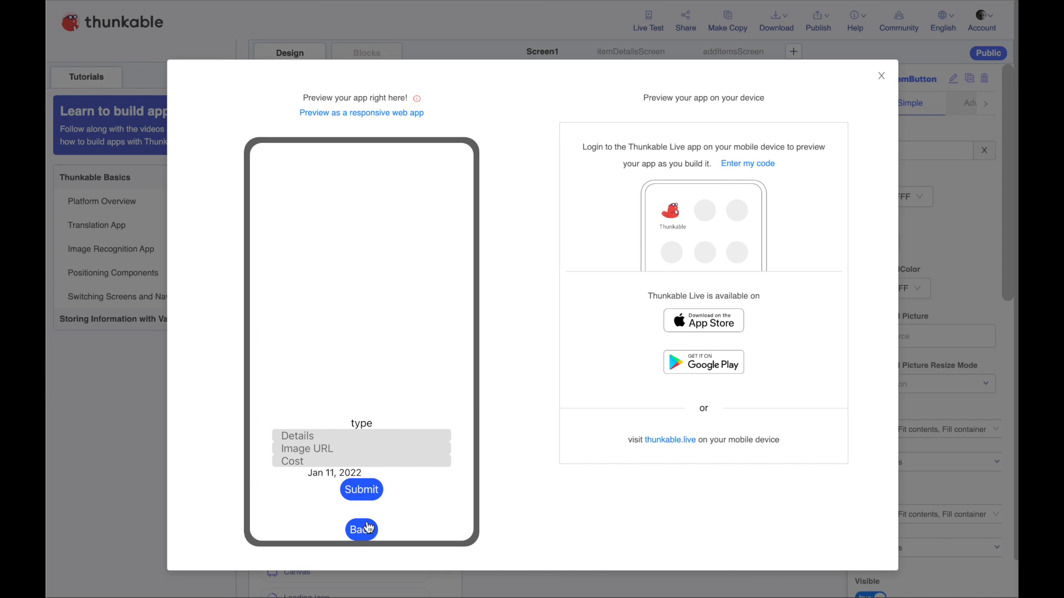
pyautogui.click(368, 496)
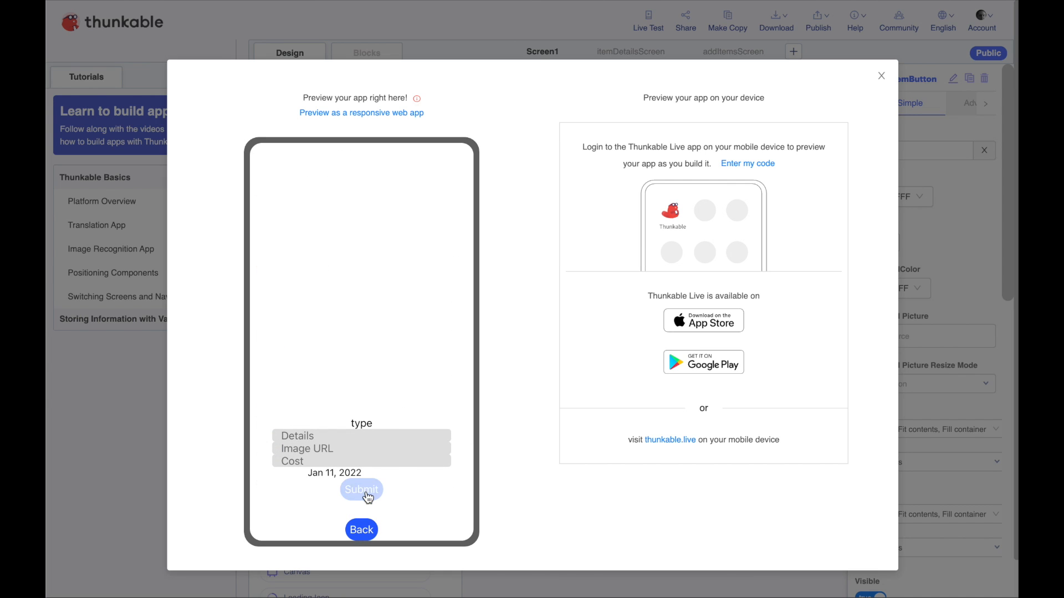
pyautogui.click(358, 438)
pyautogui.write('asdf')
pyautogui.click(369, 533)
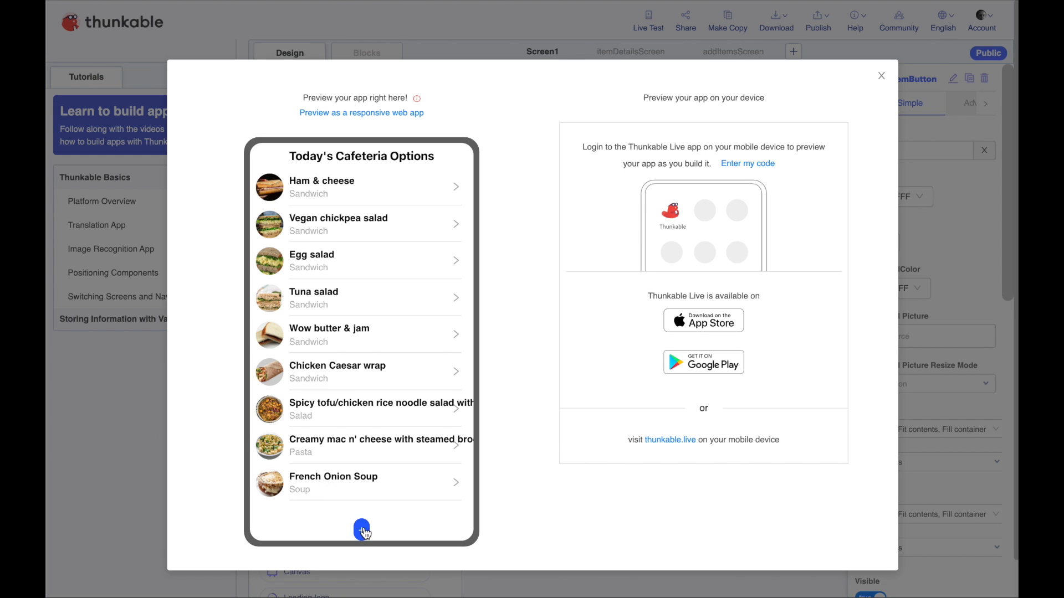
pyautogui.click(363, 531)
pyautogui.click(364, 530)
pyautogui.click(452, 57)
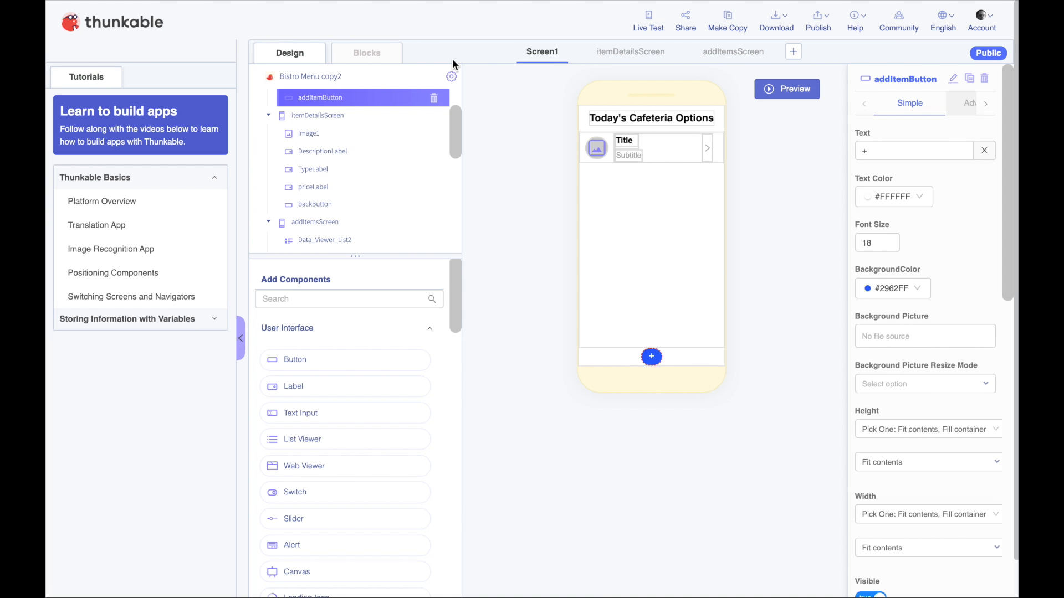
# Check the FoodTypes sheet in the Bistro spreadsheet and connect the addItemsScreen data viewer list to Bistro's FoodTypes table
pyautogui.click(744, 58)
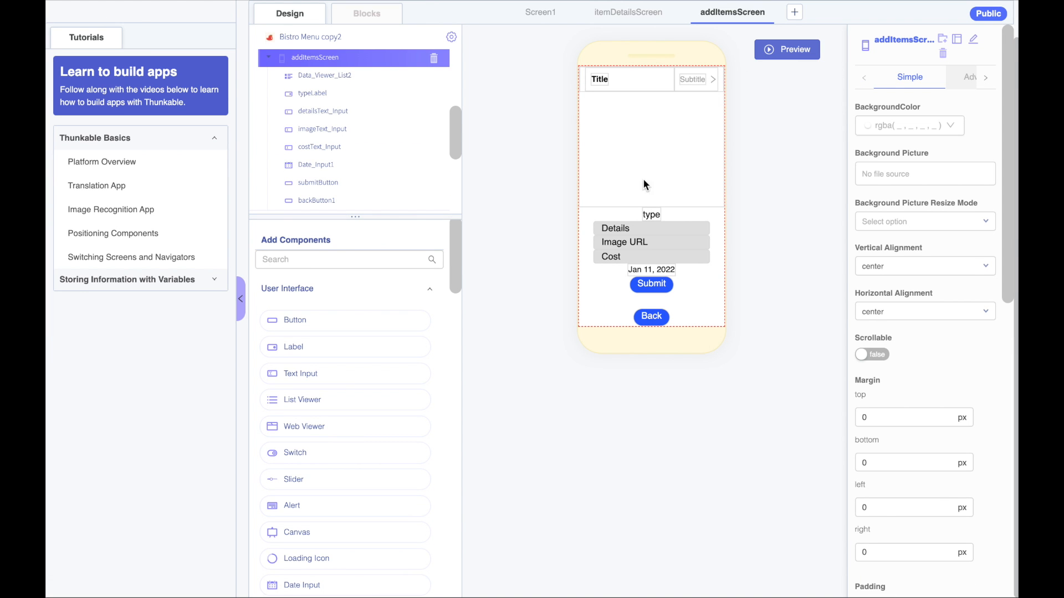
pyautogui.click(644, 145)
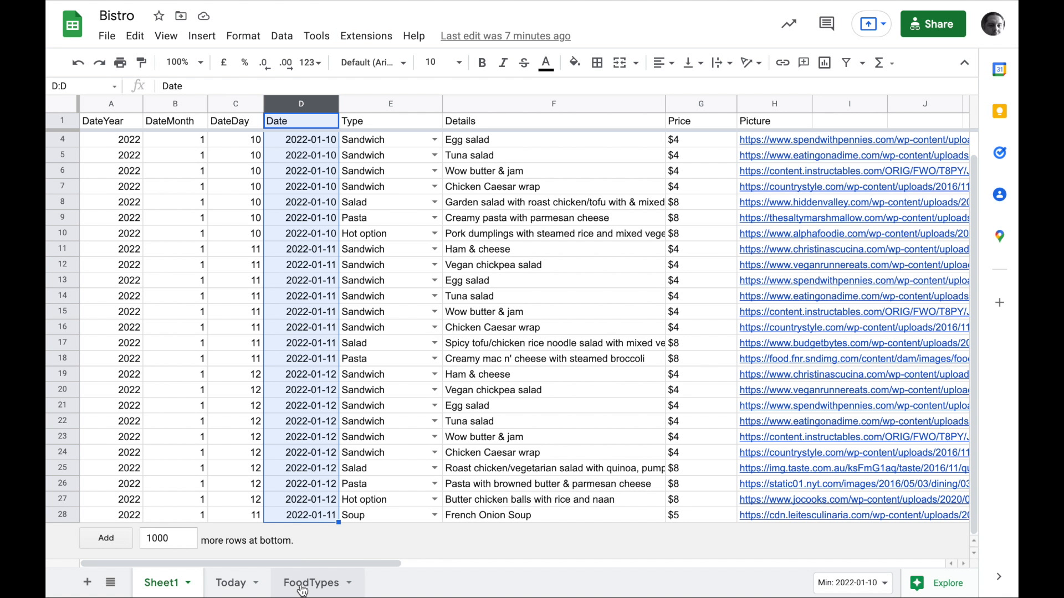
pyautogui.click(302, 588)
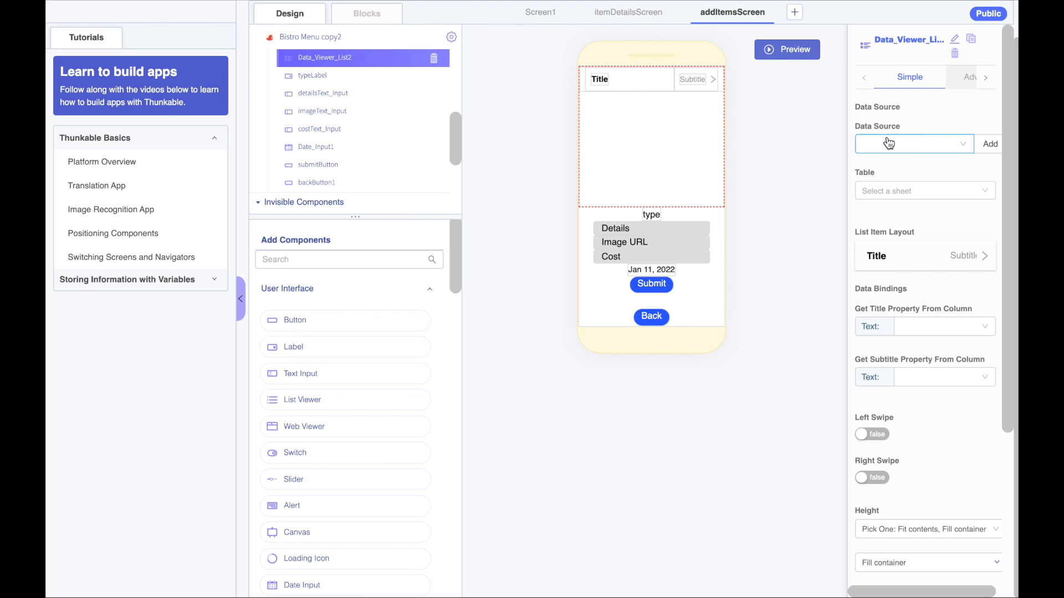
pyautogui.click(965, 145)
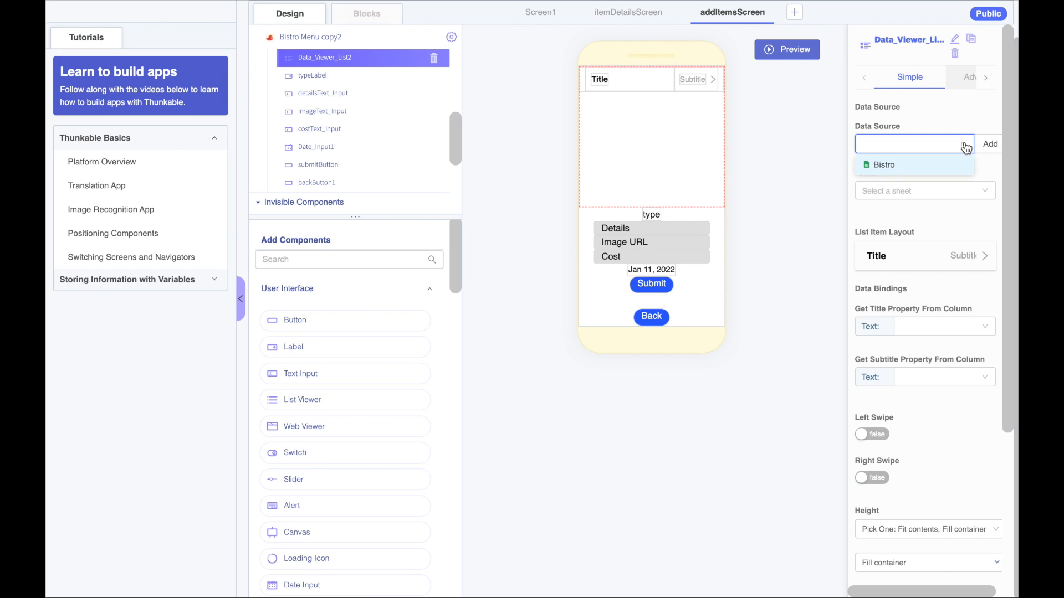
pyautogui.click(893, 165)
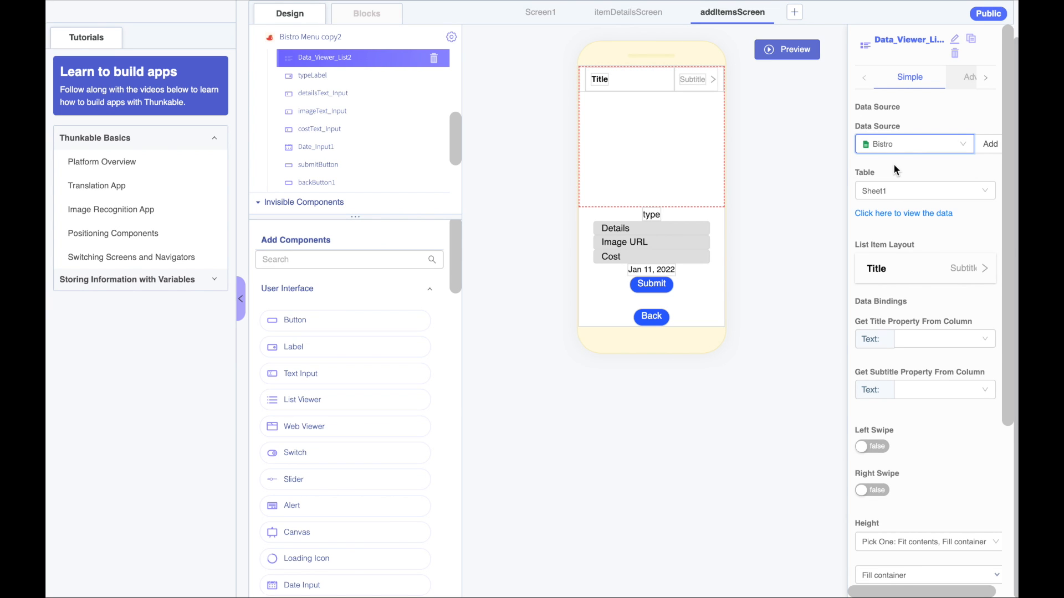
pyautogui.click(903, 200)
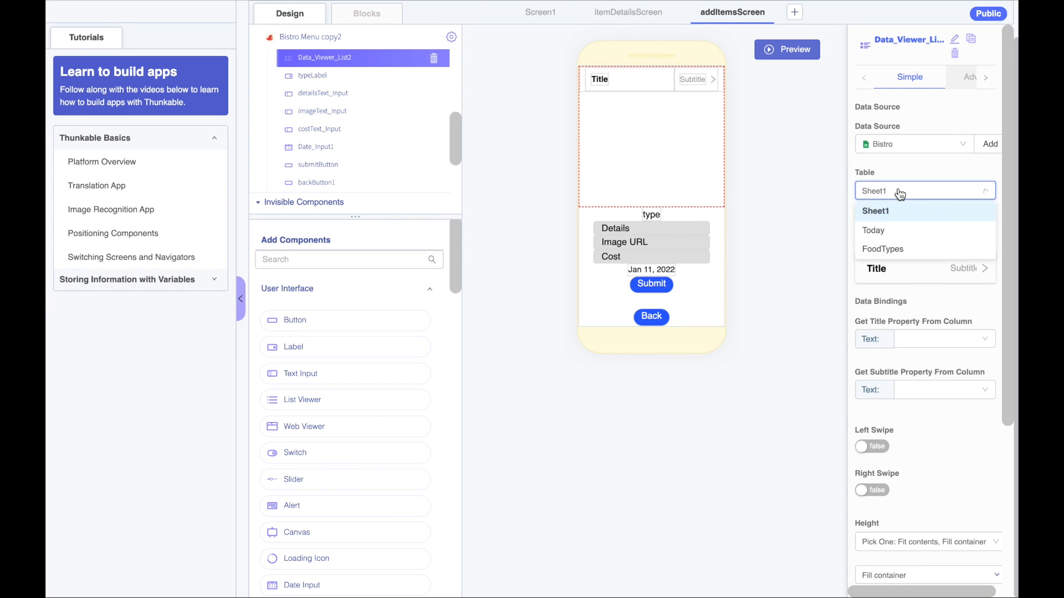
pyautogui.click(891, 251)
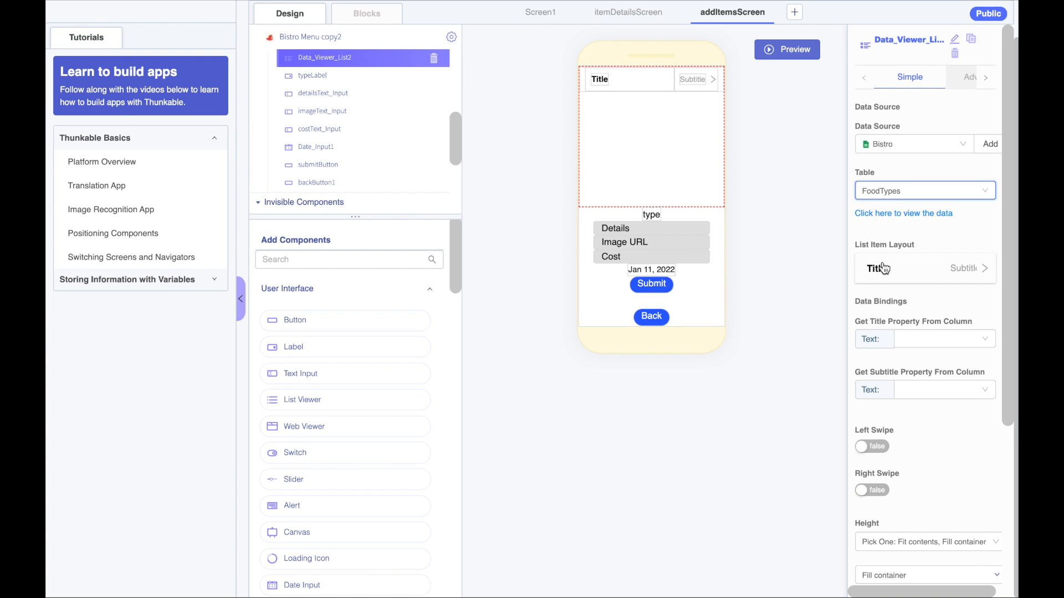
# Give the addItemsScreen data viewer list the title-only row layout and bind its title to the FoodTypes column
pyautogui.click(898, 263)
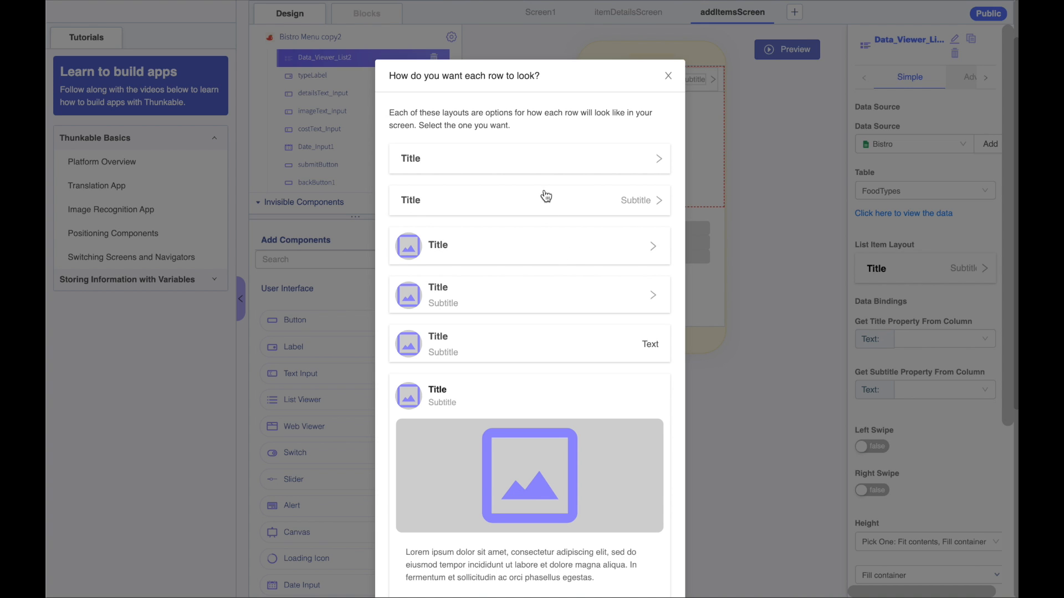
pyautogui.click(535, 158)
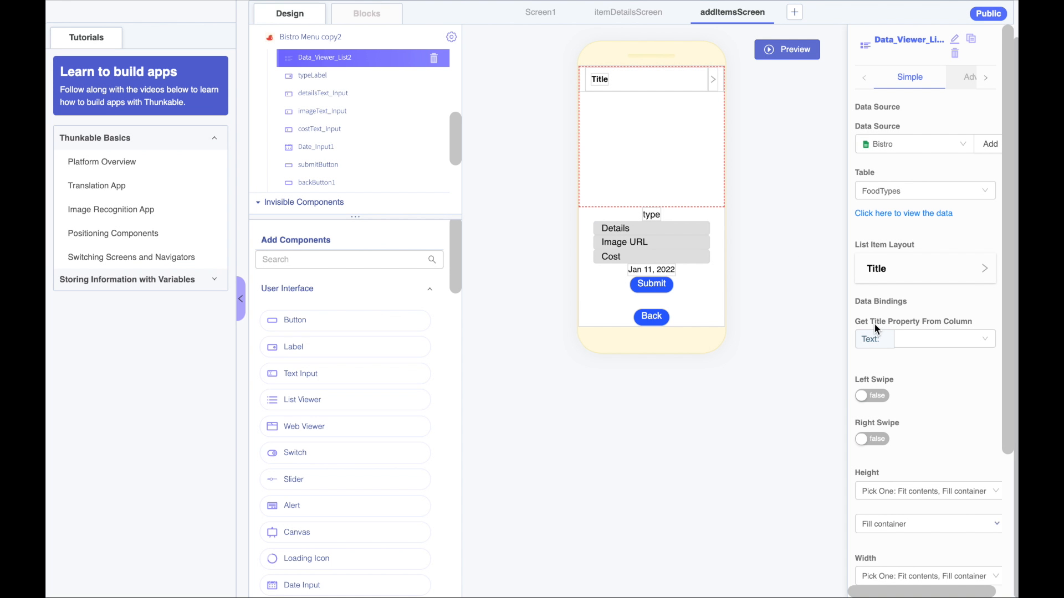
pyautogui.click(923, 342)
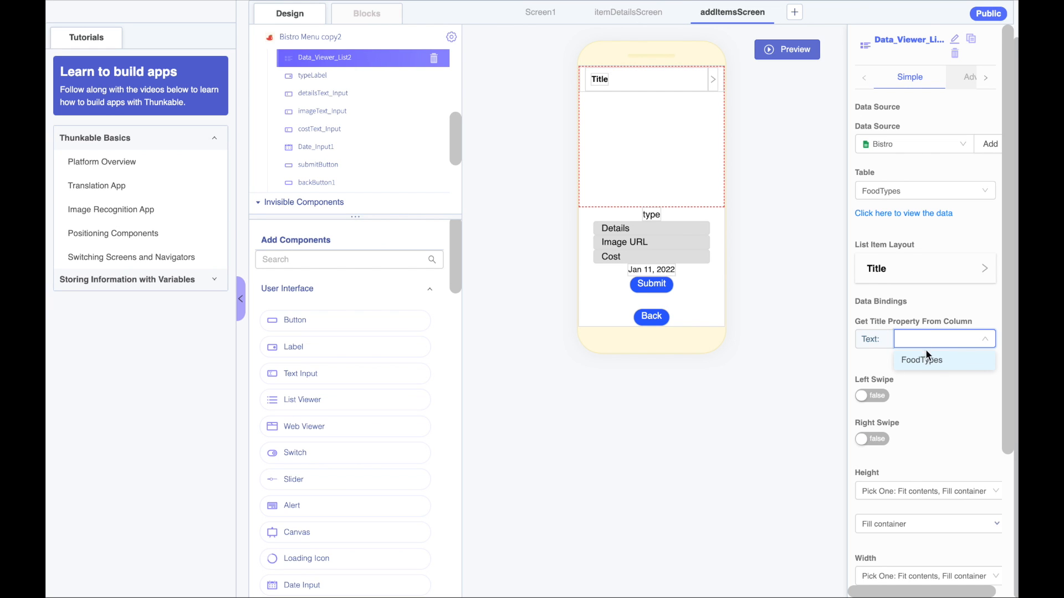
pyautogui.click(931, 365)
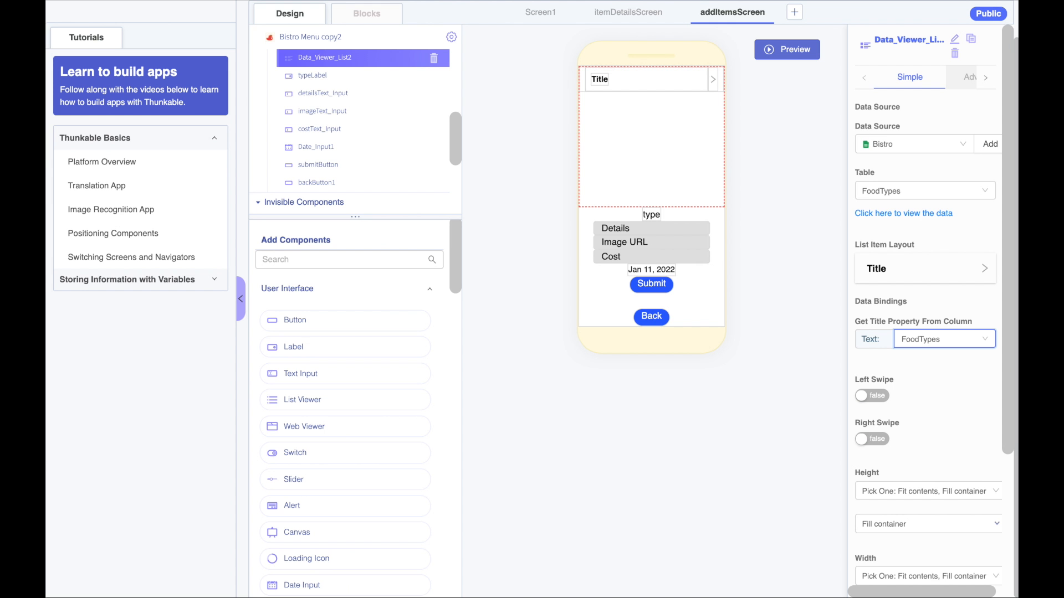
# View the FoodTypes table data in the Bistro data source and close the data view
pyautogui.click(881, 215)
pyautogui.click(379, 119)
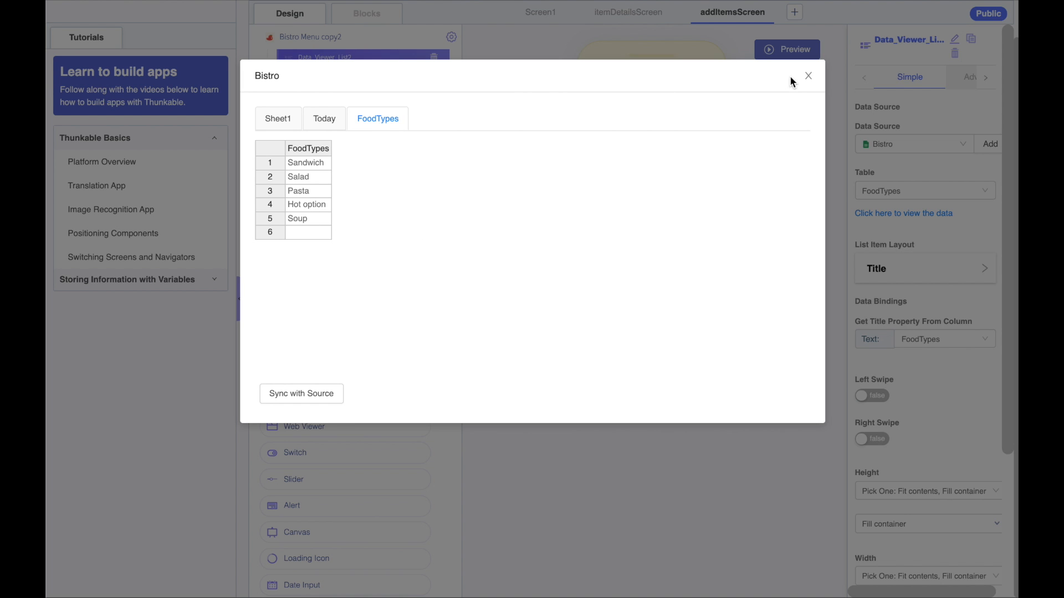
pyautogui.click(808, 76)
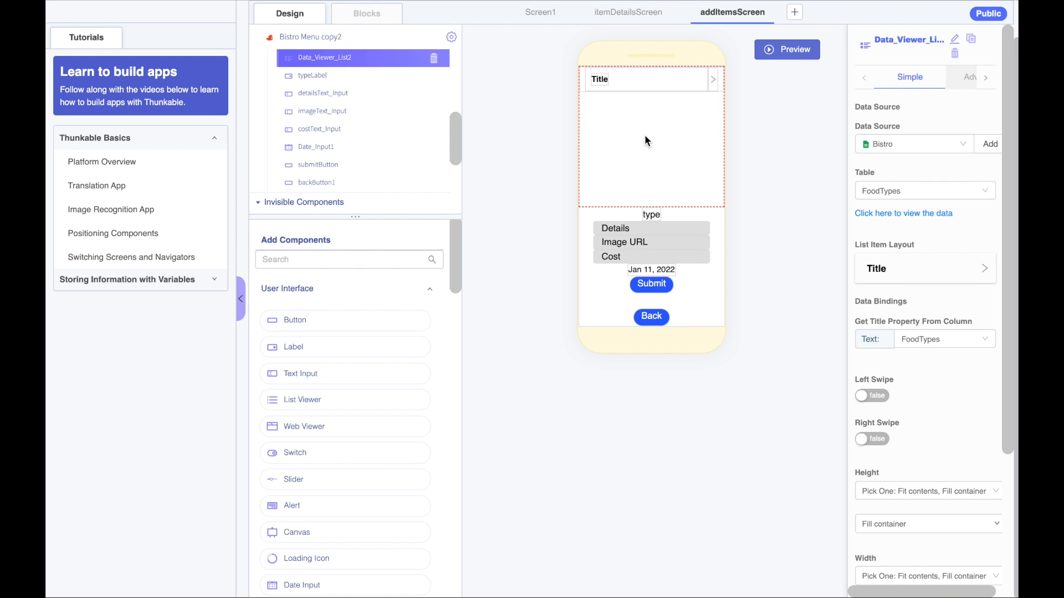
# Run a live test of addItemsScreen to check the food types list, then close the preview
pyautogui.scroll(1, 673, 86)
pyautogui.click(653, 19)
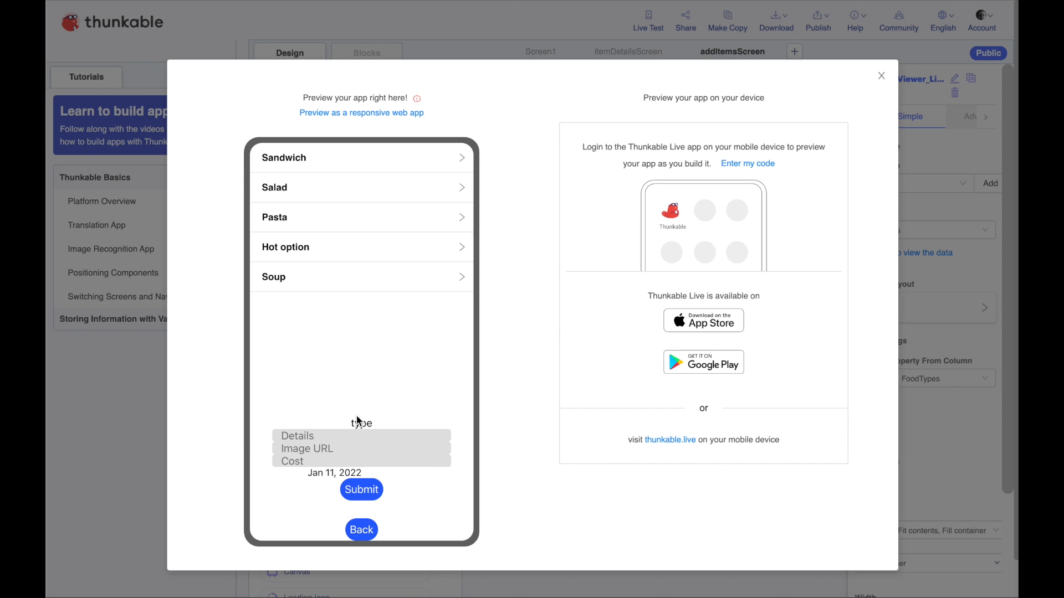
pyautogui.click(880, 78)
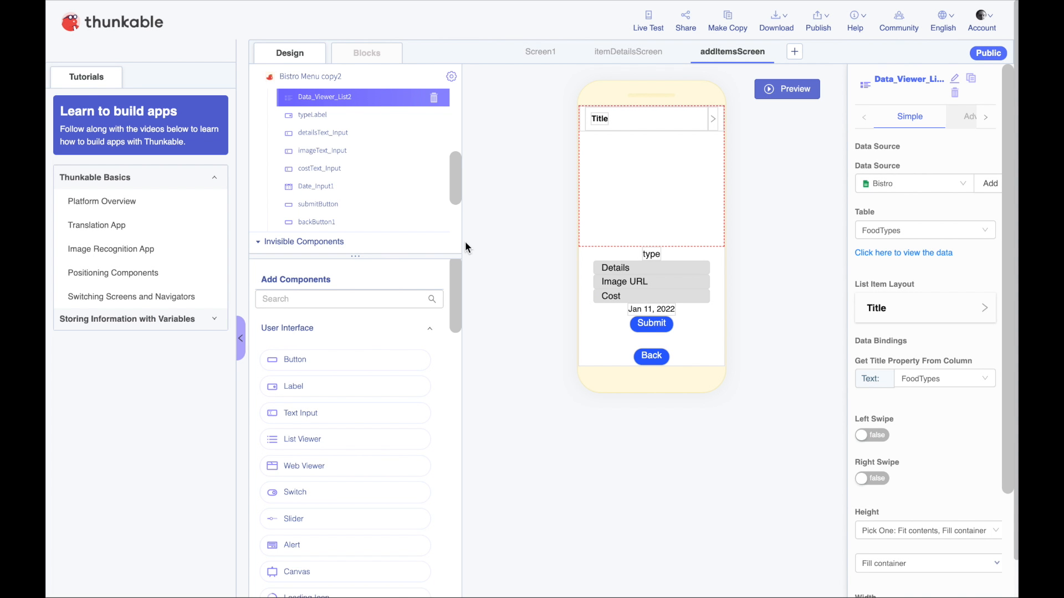
# Add an Item Click event block for Data_Viewer_List2 to the addItemsScreen blocks, below the backButton1 event
pyautogui.click(385, 58)
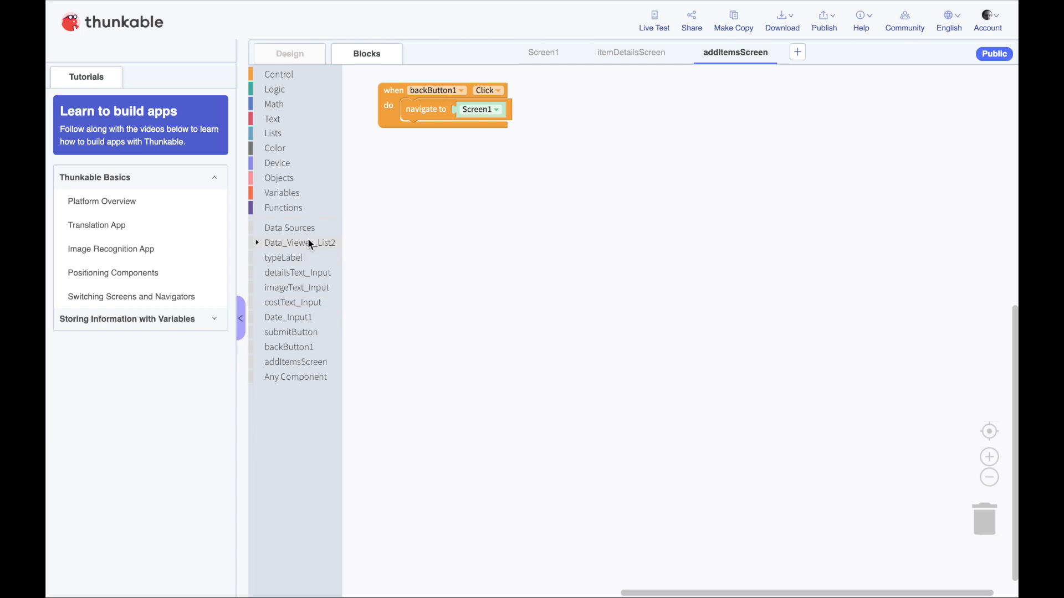
pyautogui.click(298, 244)
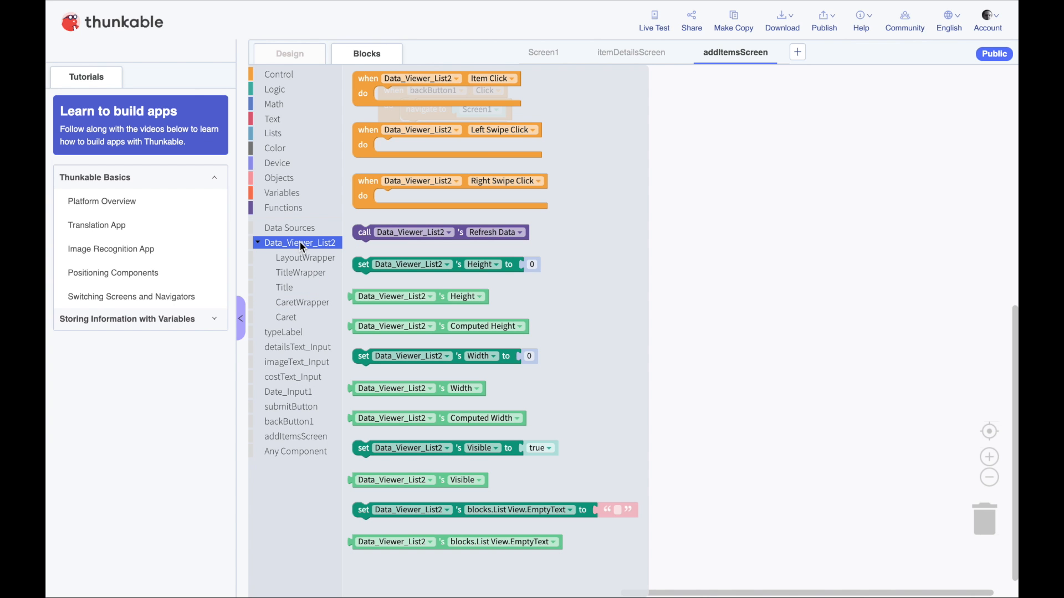
pyautogui.click(357, 74)
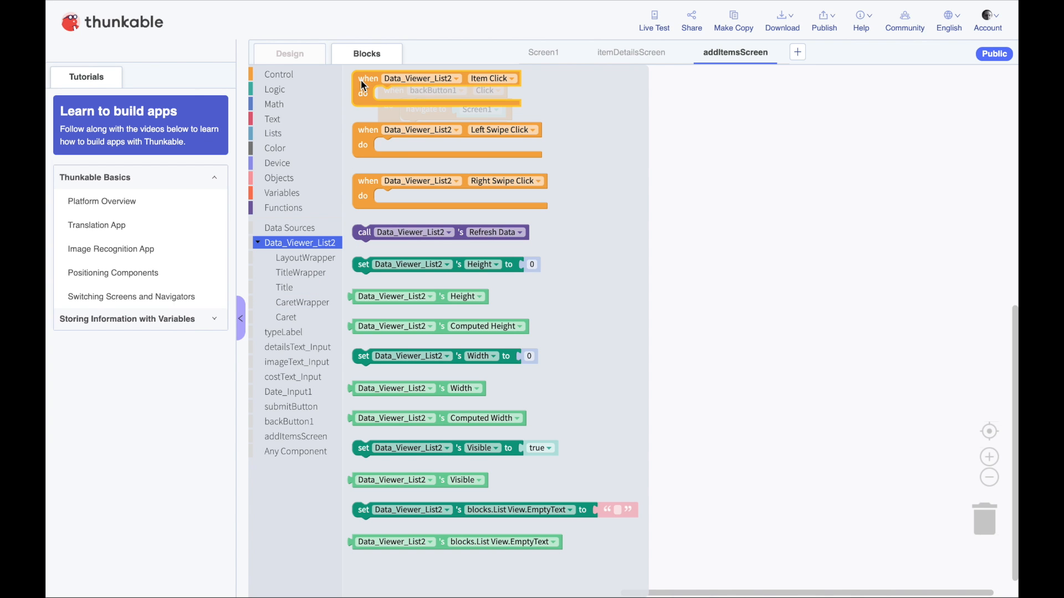
pyautogui.moveTo(361, 80); pyautogui.dragTo(415, 210)
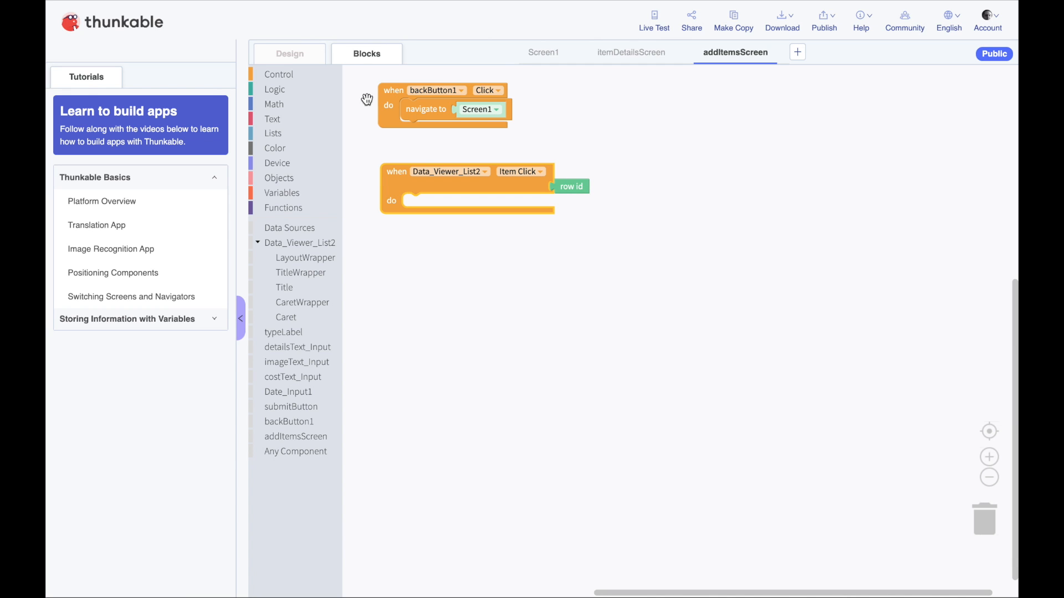
# Place a block that sets typeLabel's Text inside the Data_Viewer_List2 Item Click event
pyautogui.click(290, 53)
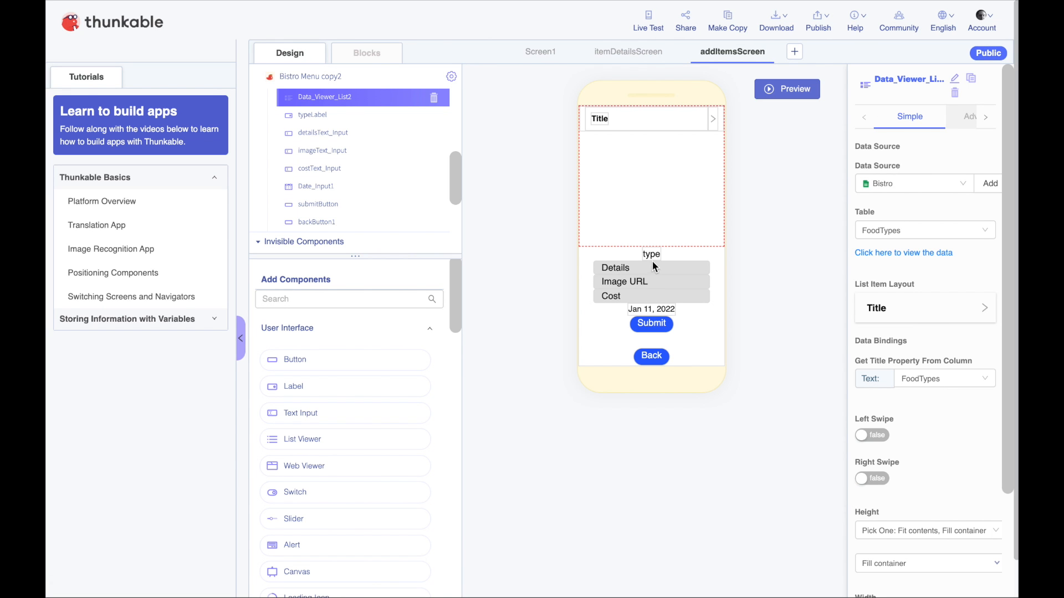
pyautogui.click(377, 52)
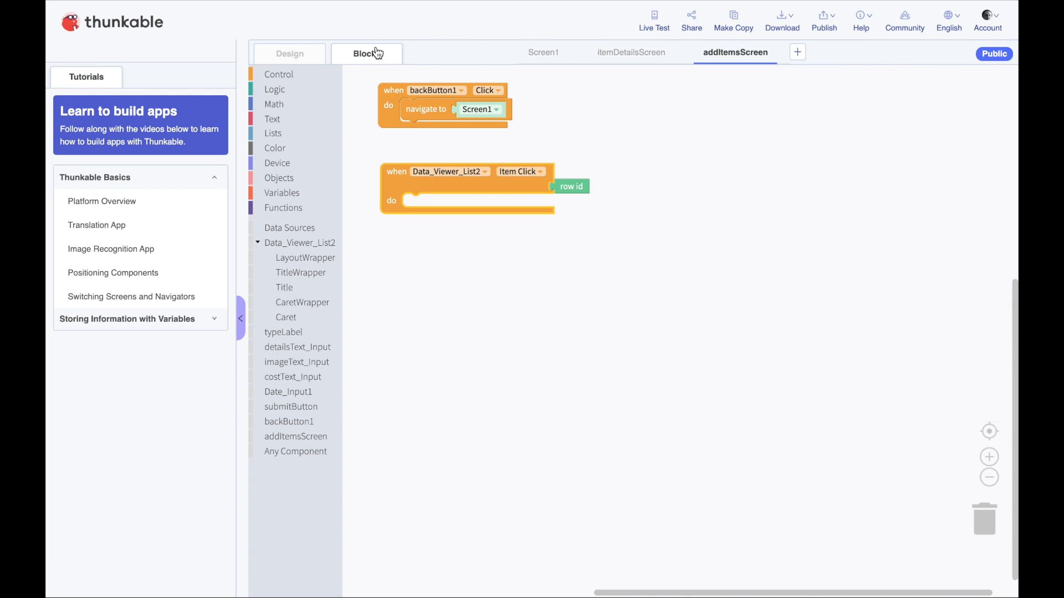
pyautogui.click(284, 334)
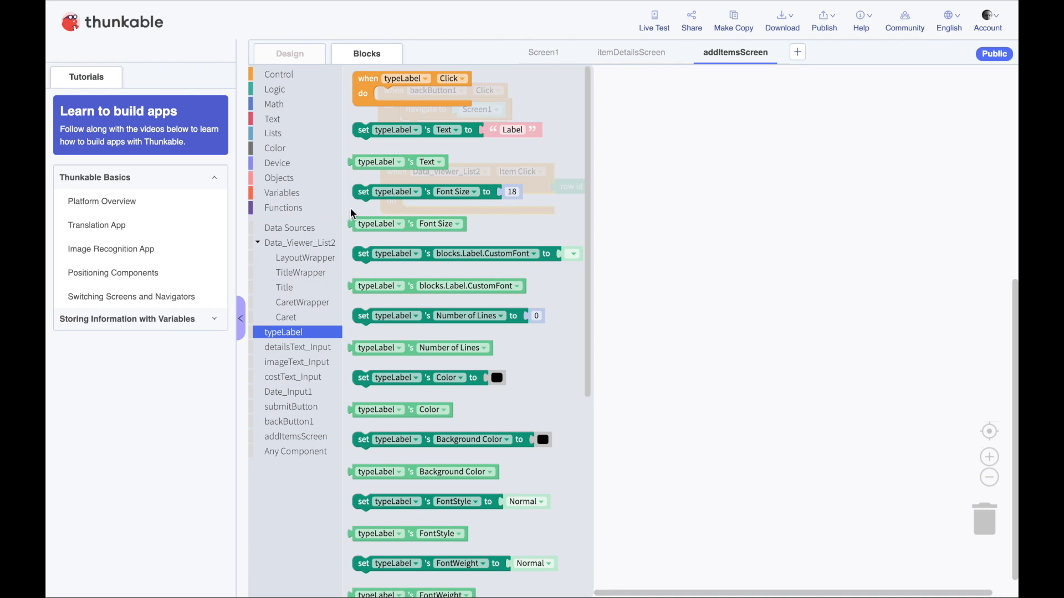
pyautogui.click(360, 132)
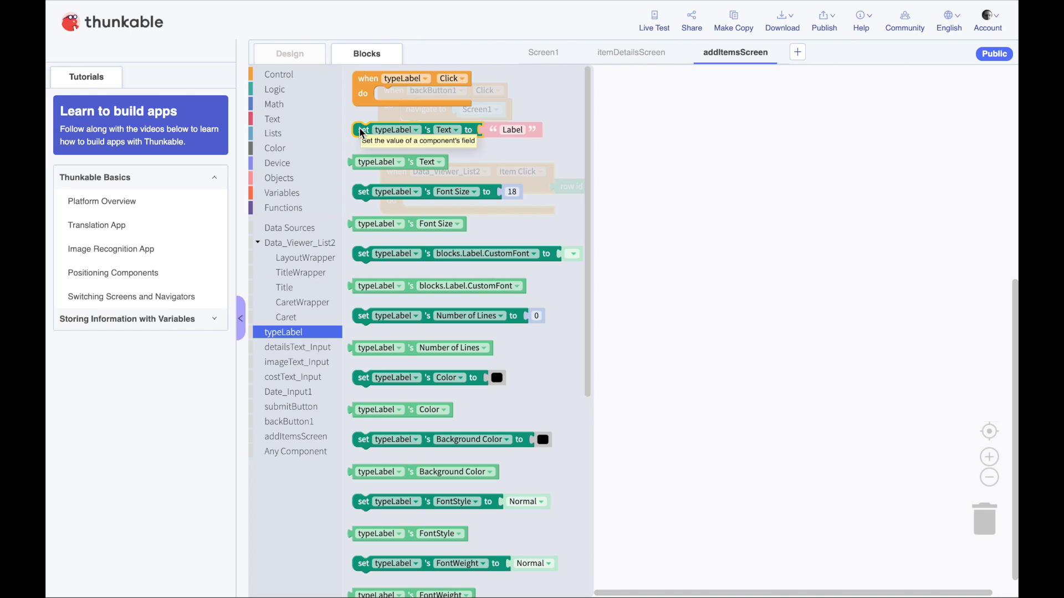
pyautogui.moveTo(360, 132); pyautogui.dragTo(407, 200)
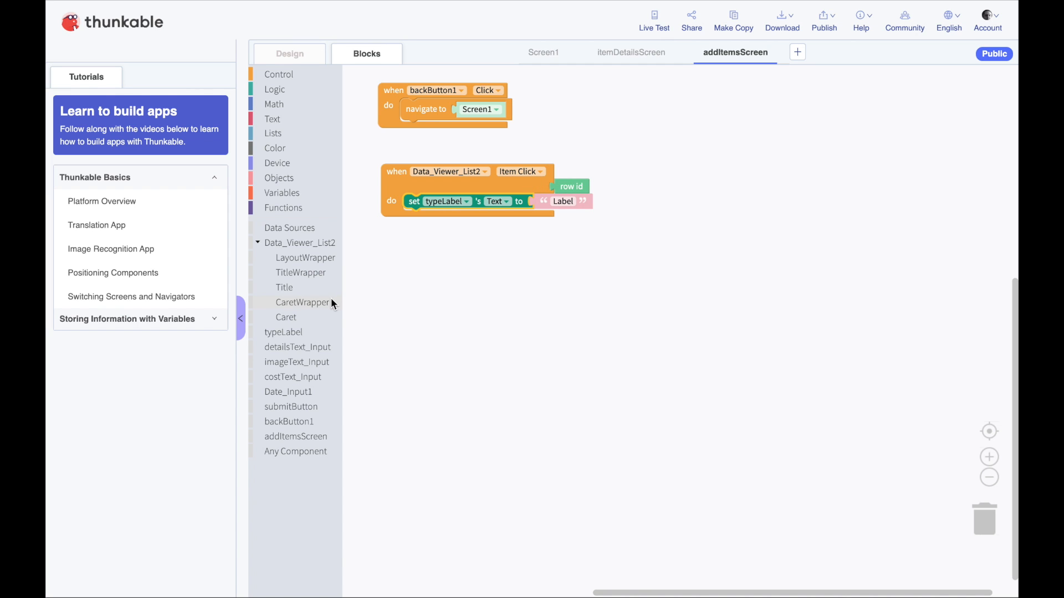
# Set typeLabel's text to the value from Bistro, table FoodTypes, column FoodTypes, for the clicked item's row id
pyautogui.click(306, 227)
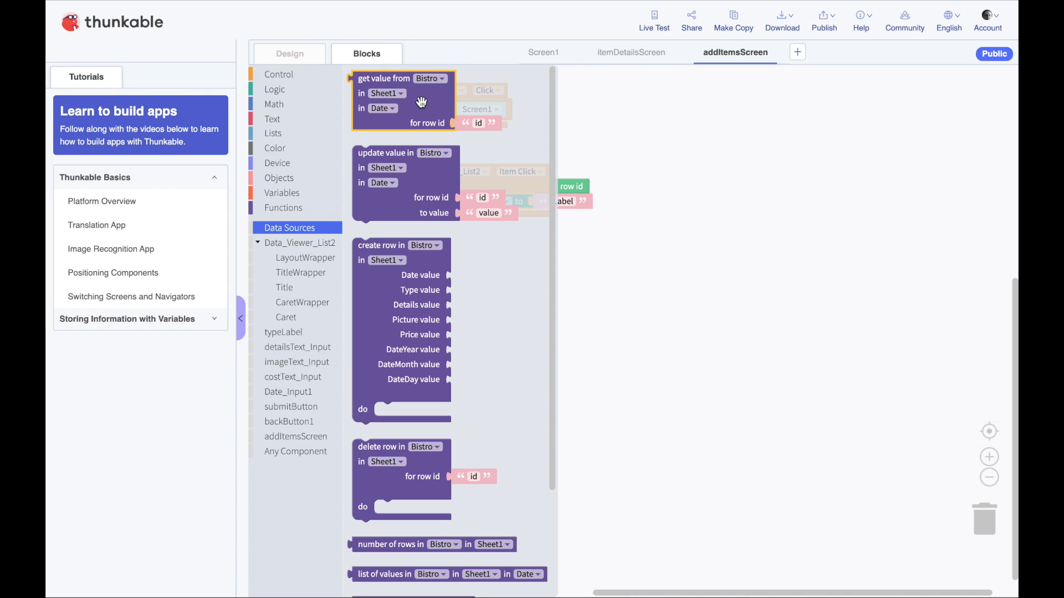
pyautogui.moveTo(435, 101); pyautogui.dragTo(622, 222)
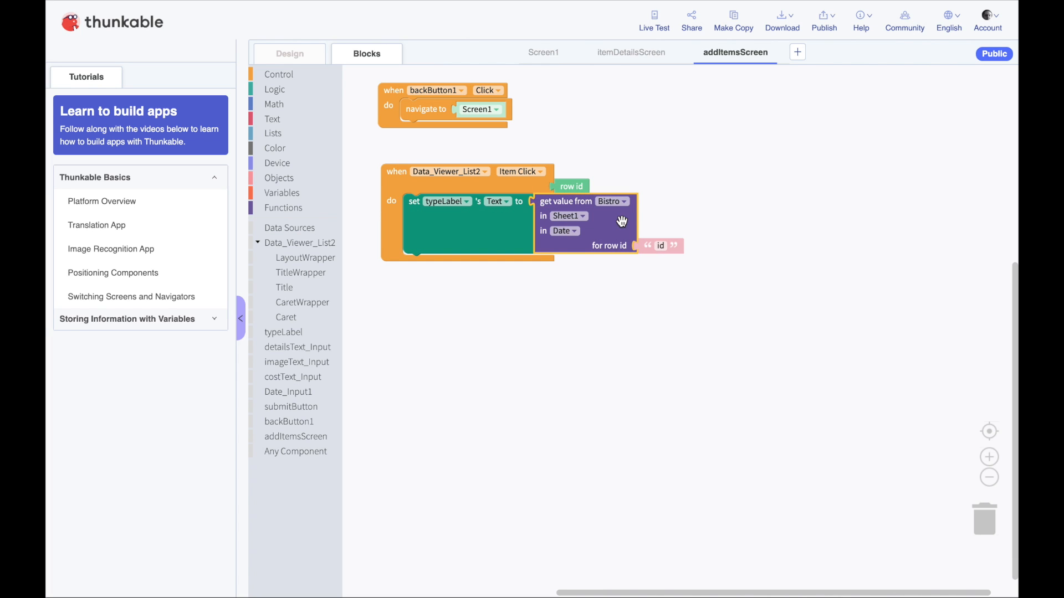
pyautogui.click(624, 202)
pyautogui.click(603, 213)
pyautogui.click(568, 216)
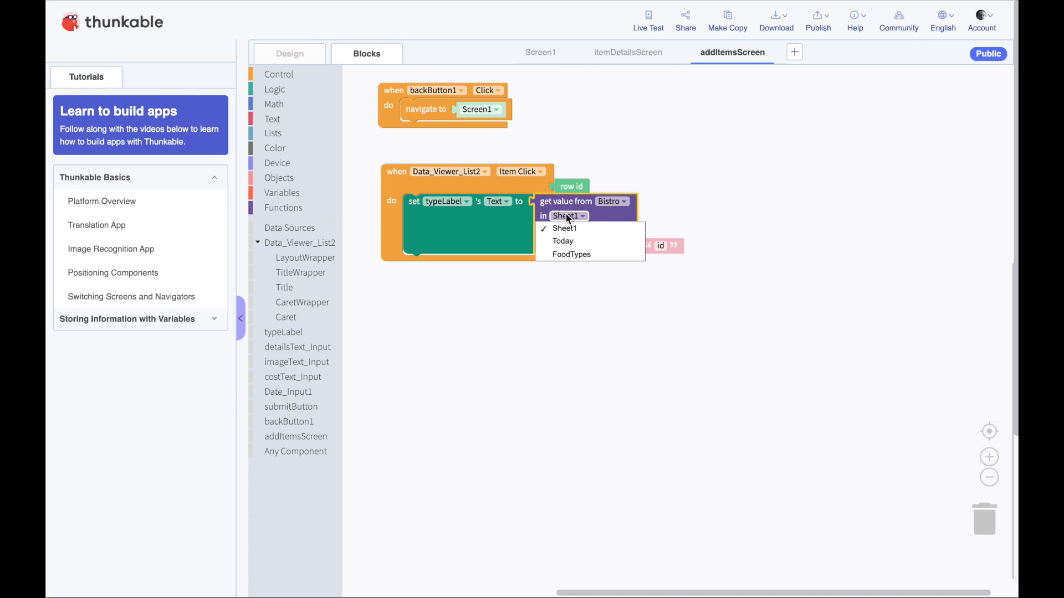
pyautogui.click(571, 254)
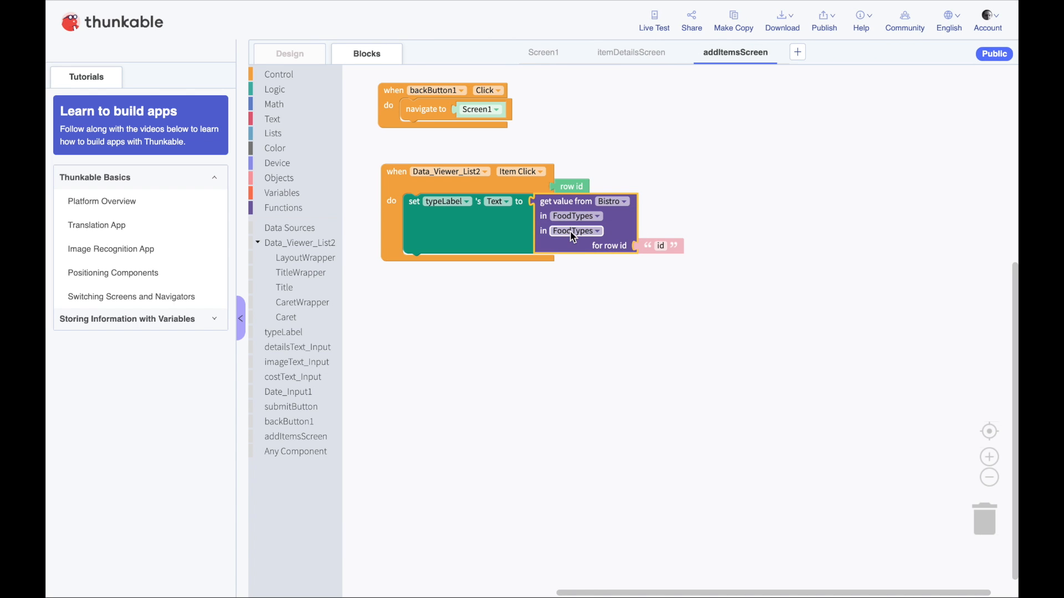
pyautogui.click(565, 234)
pyautogui.click(576, 245)
pyautogui.moveTo(582, 184); pyautogui.dragTo(663, 245)
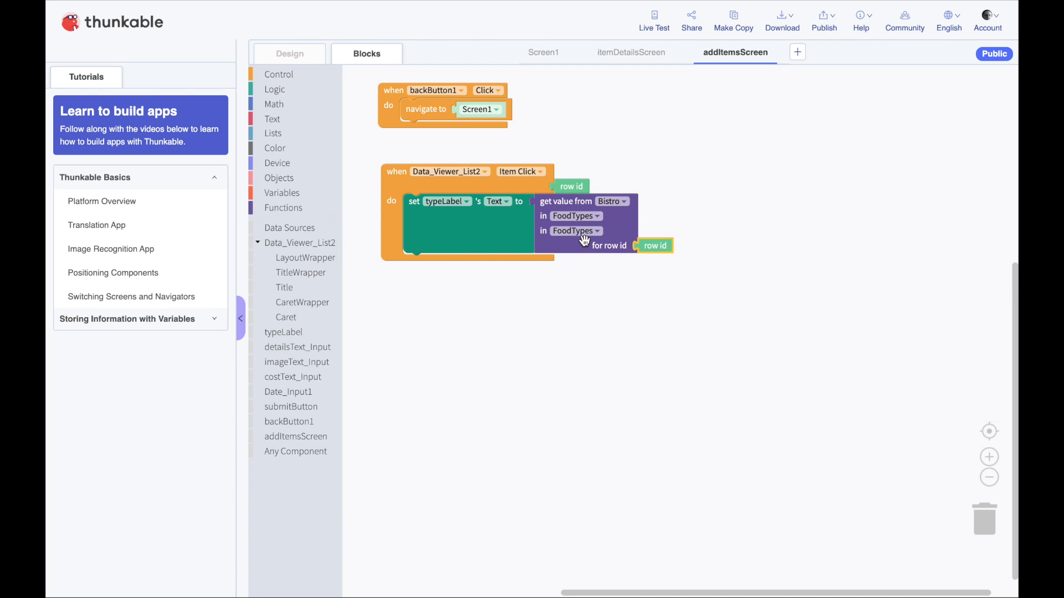
# Run a live test of addItemsScreen and select several food types to check the type label
pyautogui.click(648, 29)
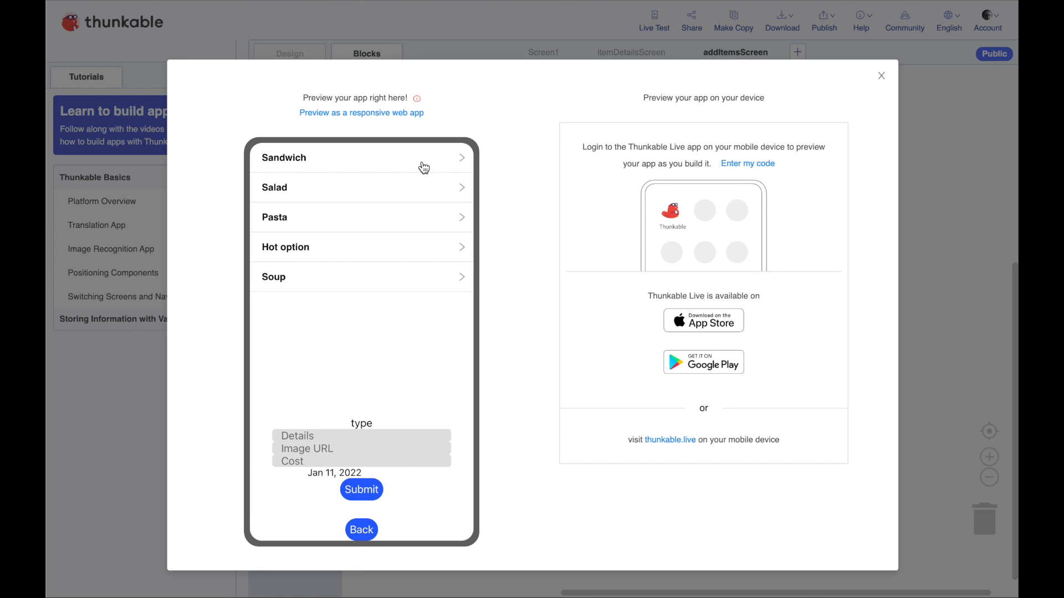
pyautogui.click(344, 248)
pyautogui.click(304, 249)
pyautogui.click(306, 229)
pyautogui.click(293, 198)
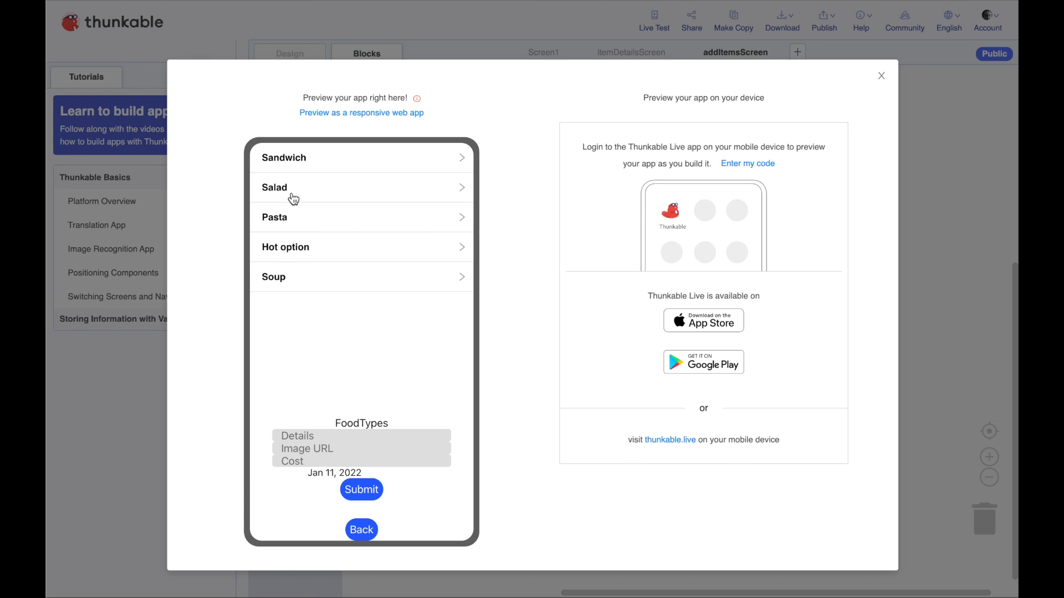
# Close the live test and check the data source, table and column options of the get value block for typeLabel
pyautogui.click(882, 77)
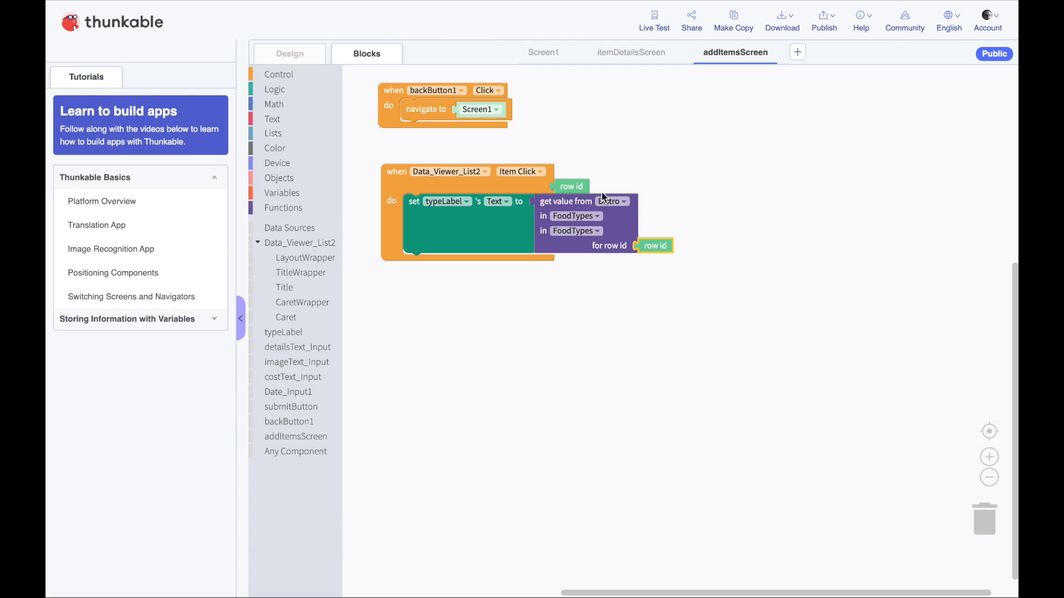
pyautogui.click(597, 231)
pyautogui.click(630, 204)
pyautogui.click(621, 202)
pyautogui.click(564, 212)
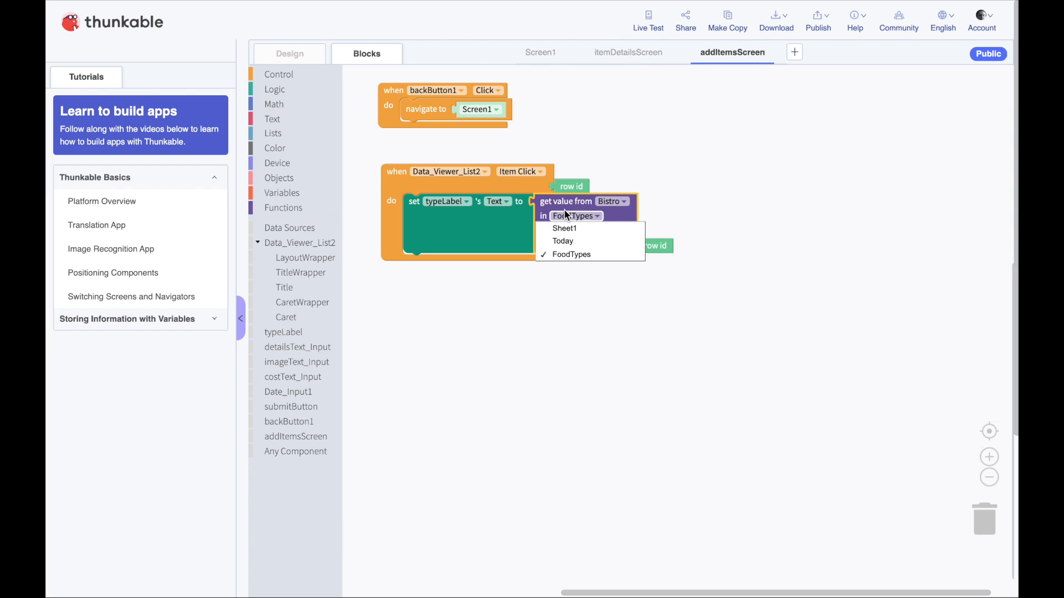
pyautogui.click(584, 154)
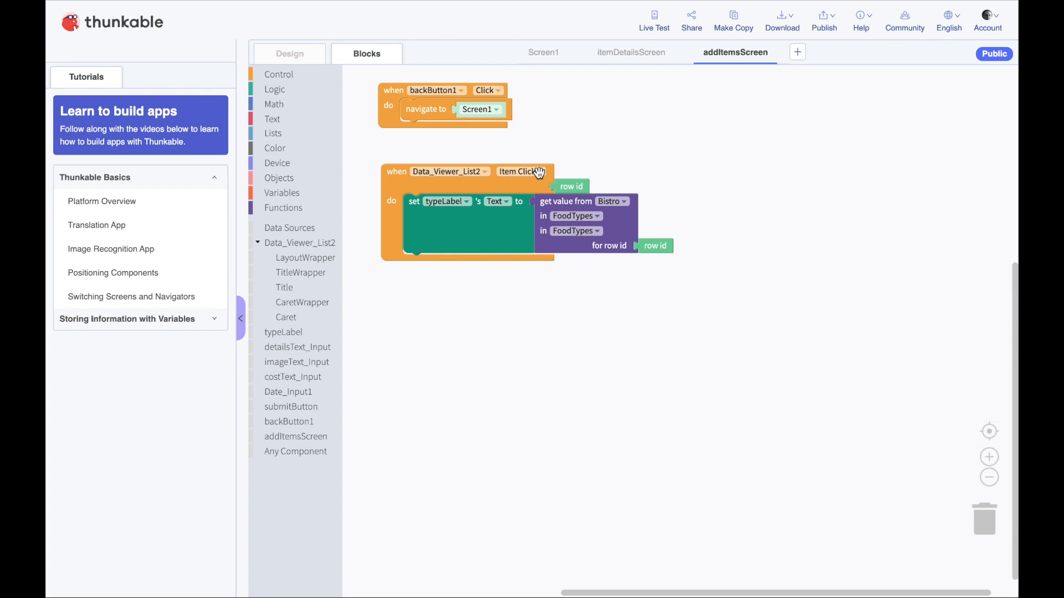
# Rerun the live test, select Pasta, Salad, Sandwich, Soup and Hot option to check the type label, and close the preview
pyautogui.click(654, 20)
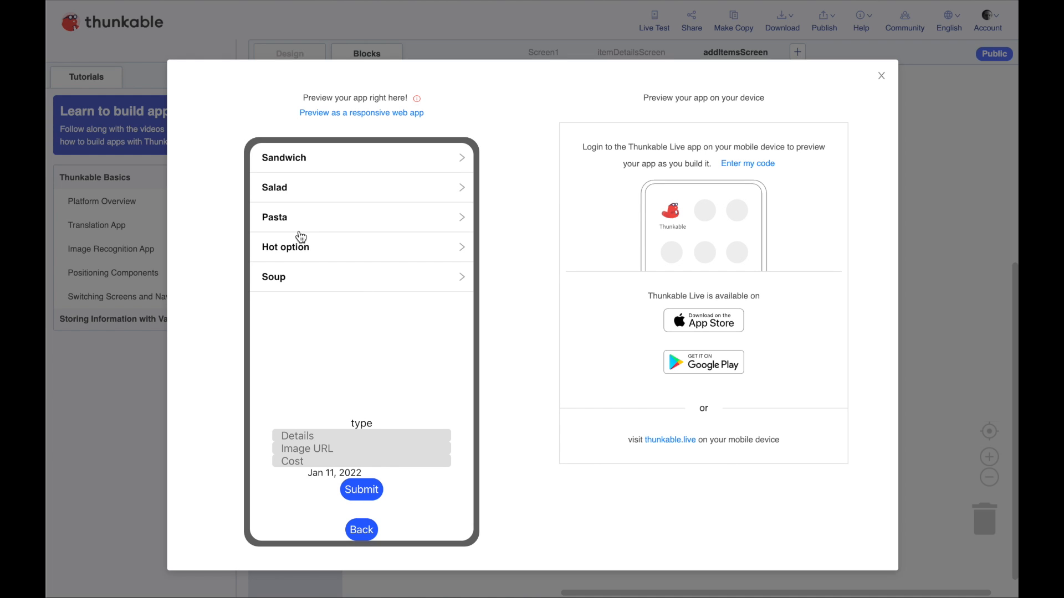
pyautogui.click(294, 216)
pyautogui.click(281, 191)
pyautogui.click(283, 162)
pyautogui.click(276, 280)
pyautogui.click(279, 247)
pyautogui.click(264, 200)
pyautogui.click(276, 168)
pyautogui.click(278, 275)
pyautogui.click(287, 229)
pyautogui.click(881, 76)
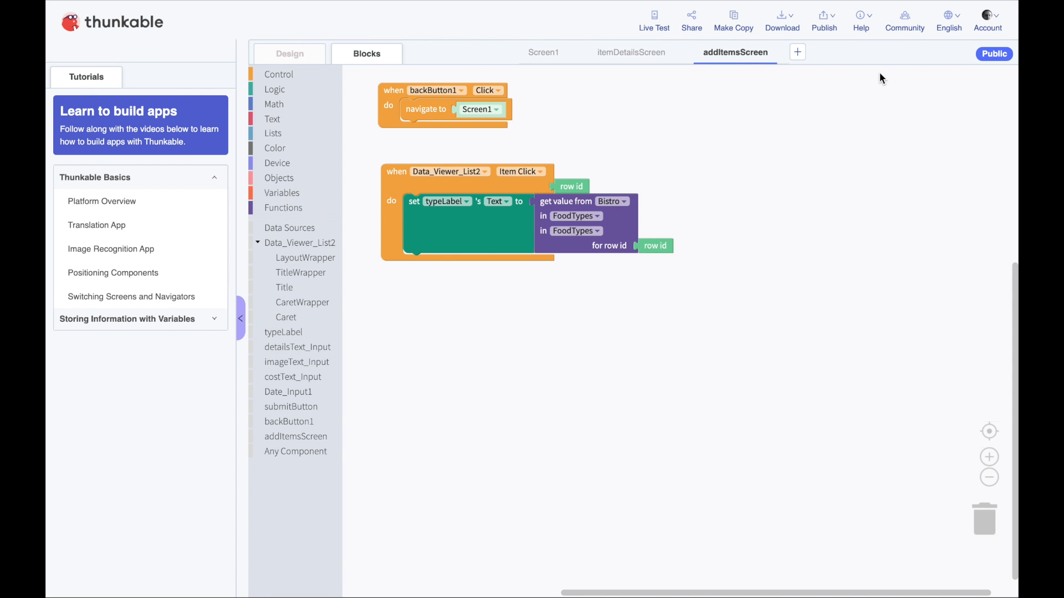
# Add a Click event block for submitButton to the addItemsScreen blocks, below the Data_Viewer_List2 Item Click event
pyautogui.click(305, 55)
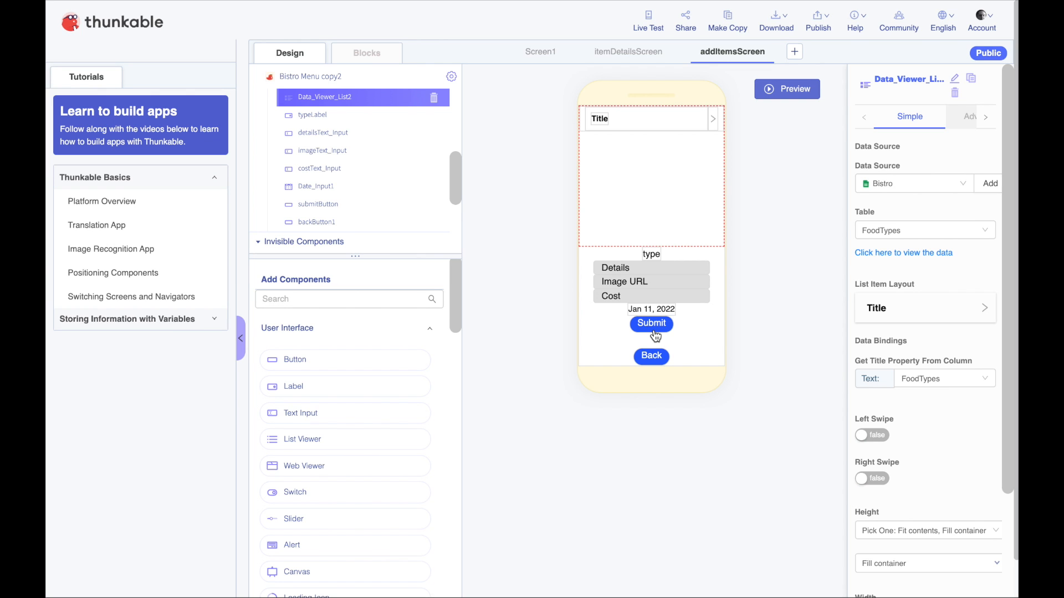
pyautogui.click(368, 56)
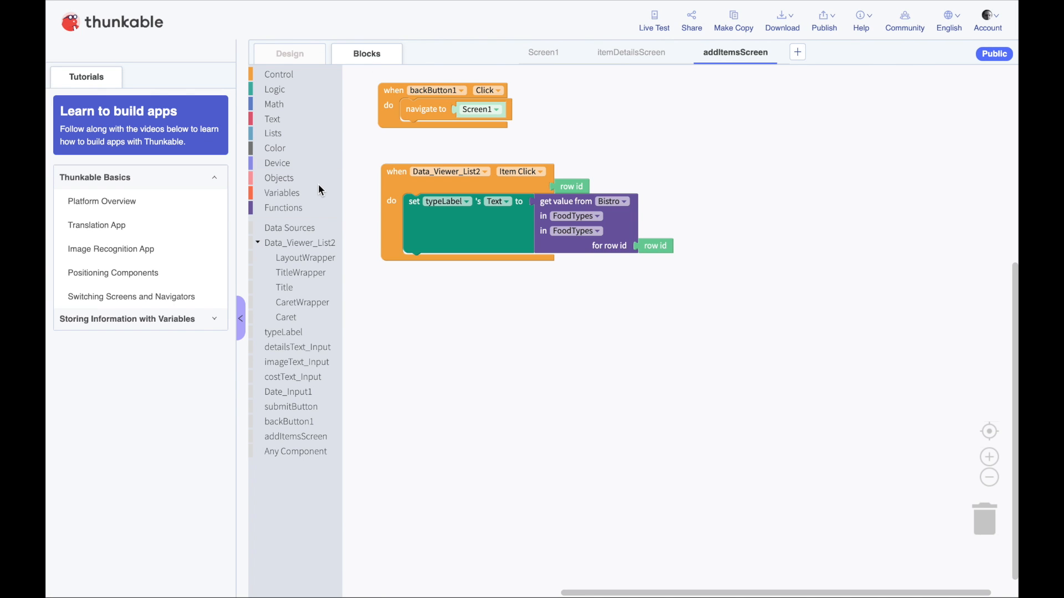
pyautogui.click(305, 406)
pyautogui.click(360, 83)
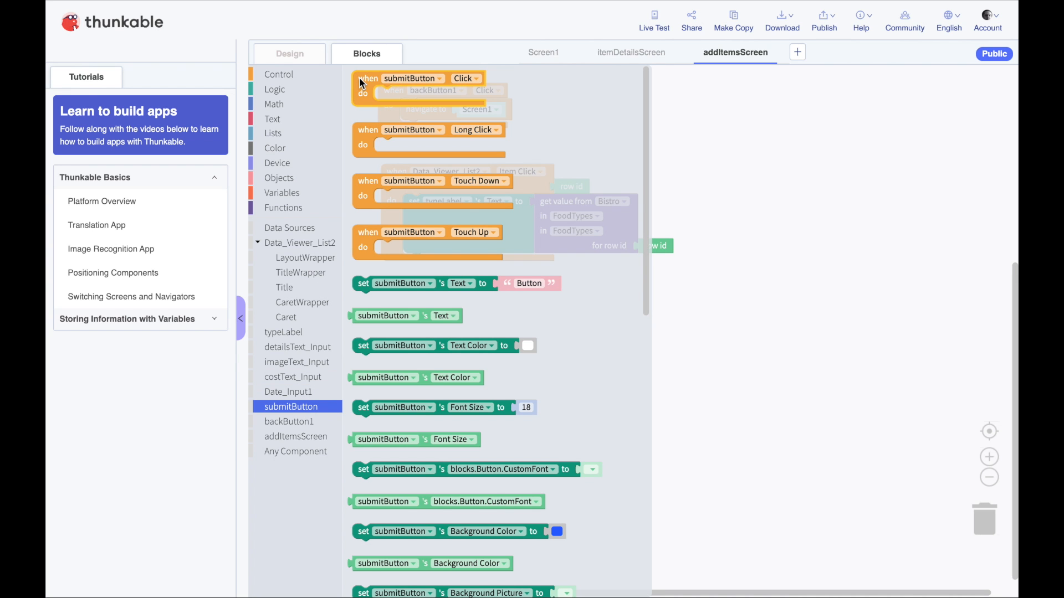
pyautogui.moveTo(354, 90); pyautogui.dragTo(383, 337)
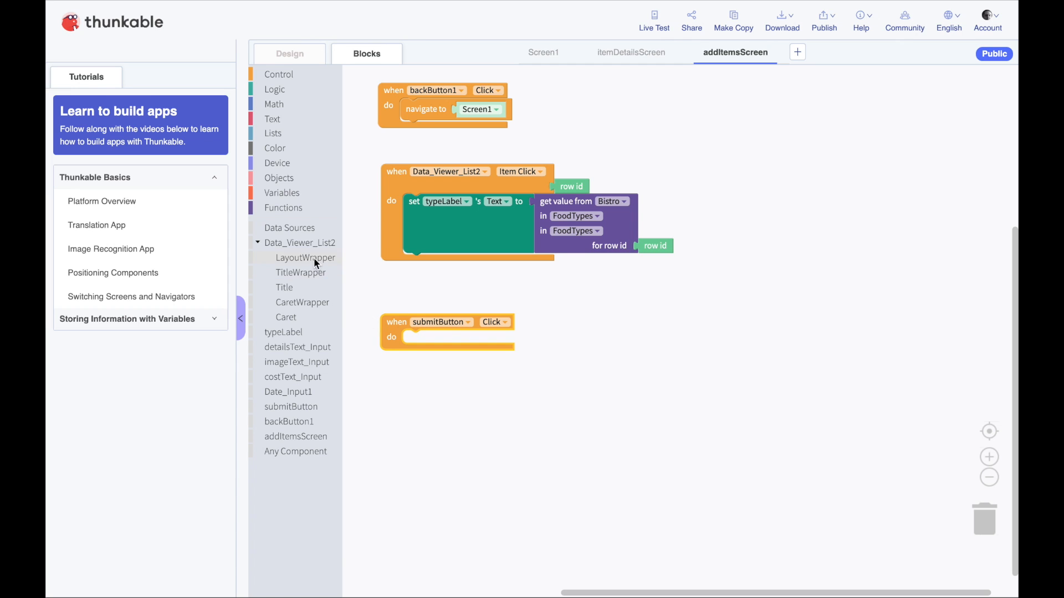
# Place a create row block for Bistro, table Sheet1, inside the submitButton Click event
pyautogui.click(303, 232)
pyautogui.click(382, 108)
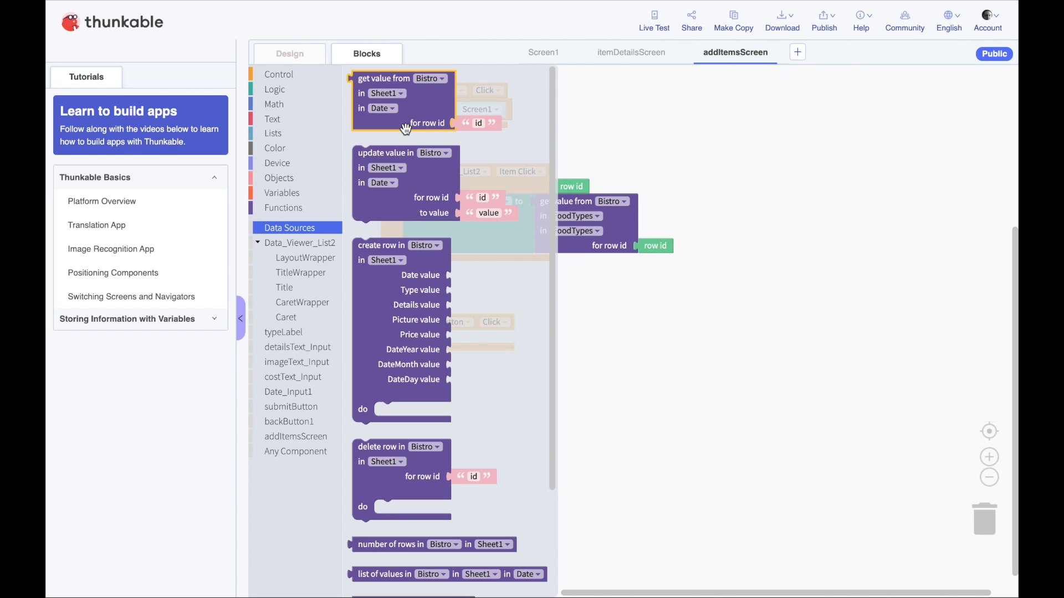
pyautogui.click(413, 153)
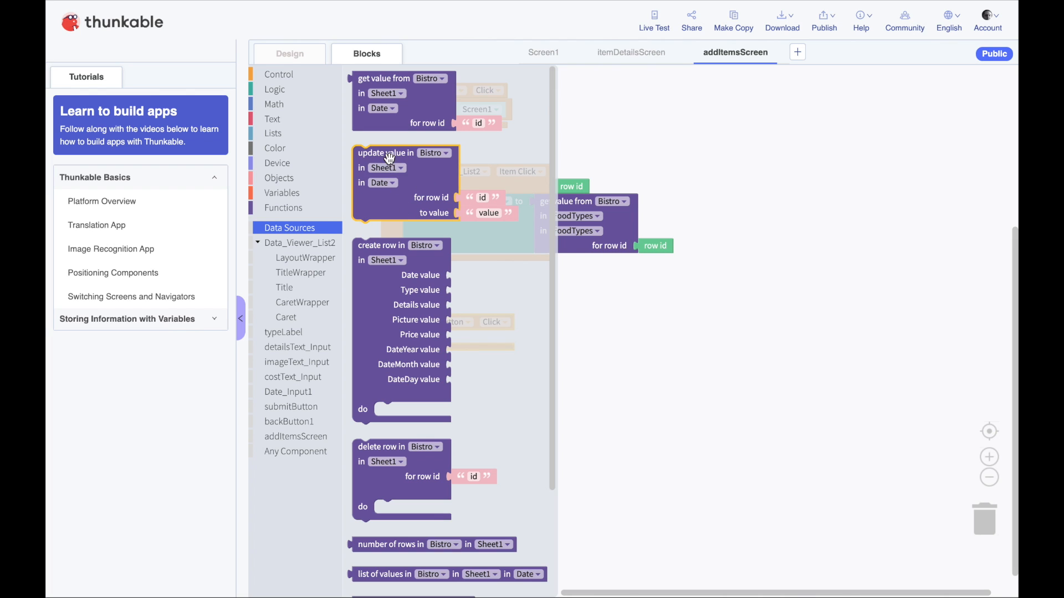
pyautogui.click(356, 275)
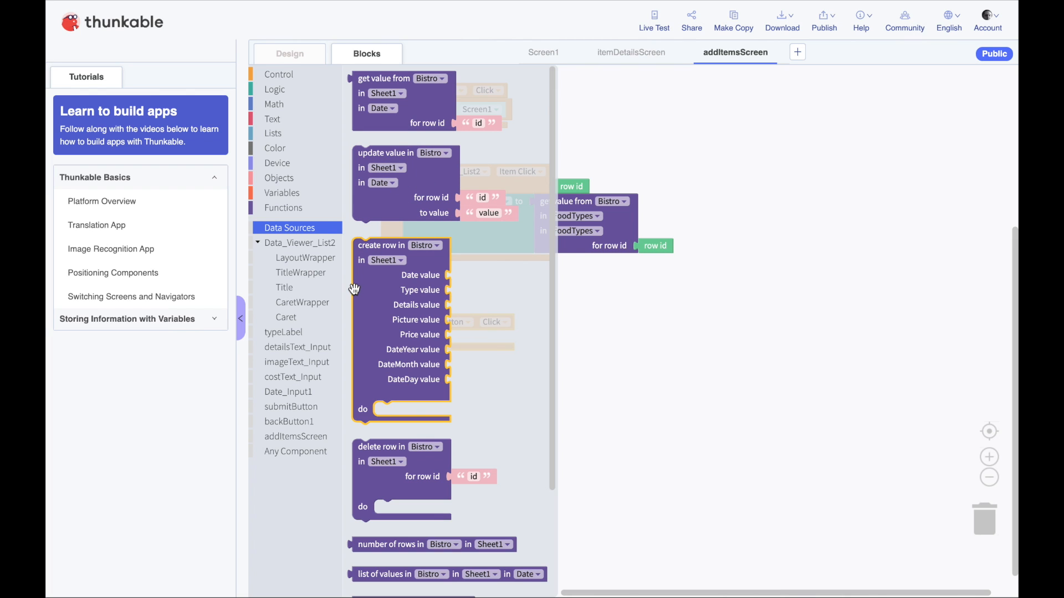
pyautogui.moveTo(357, 291); pyautogui.dragTo(411, 387)
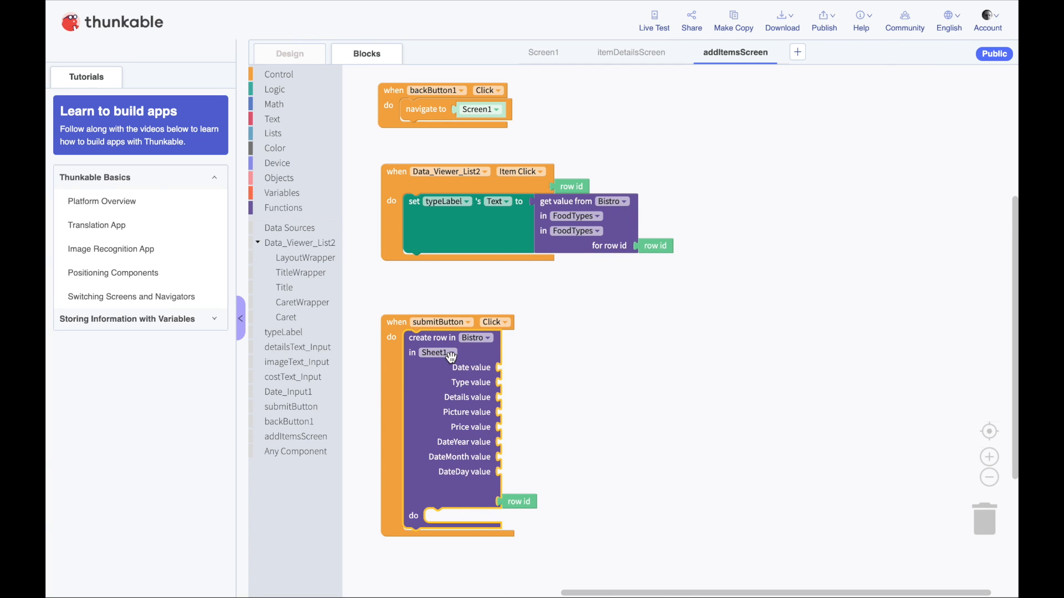
# Switch to the Bistro spreadsheet in Google Sheets and review the columns of Sheet1 and Today
pyautogui.click(354, 1)
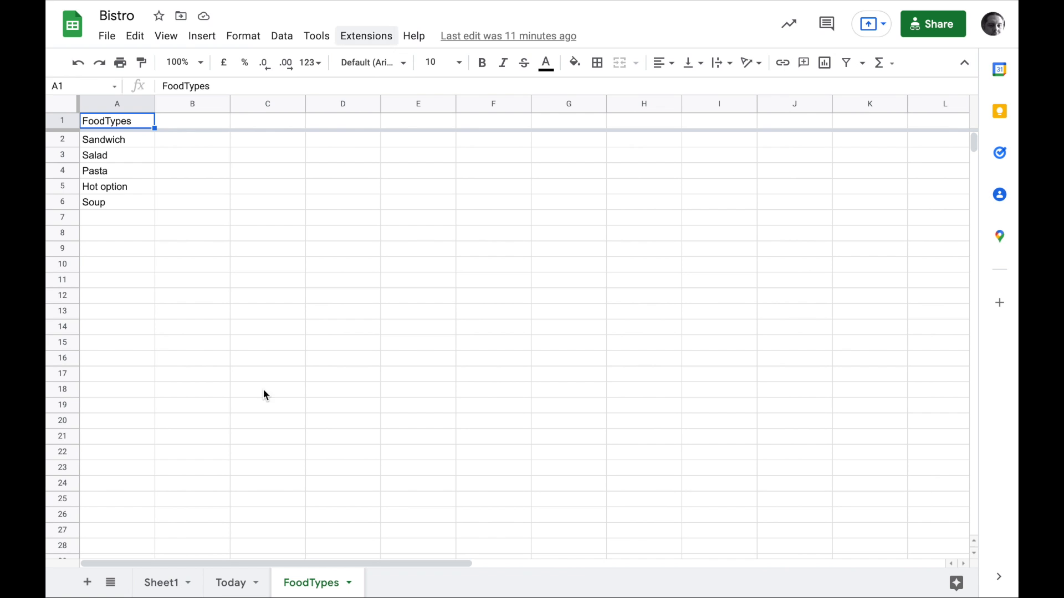
pyautogui.click(176, 582)
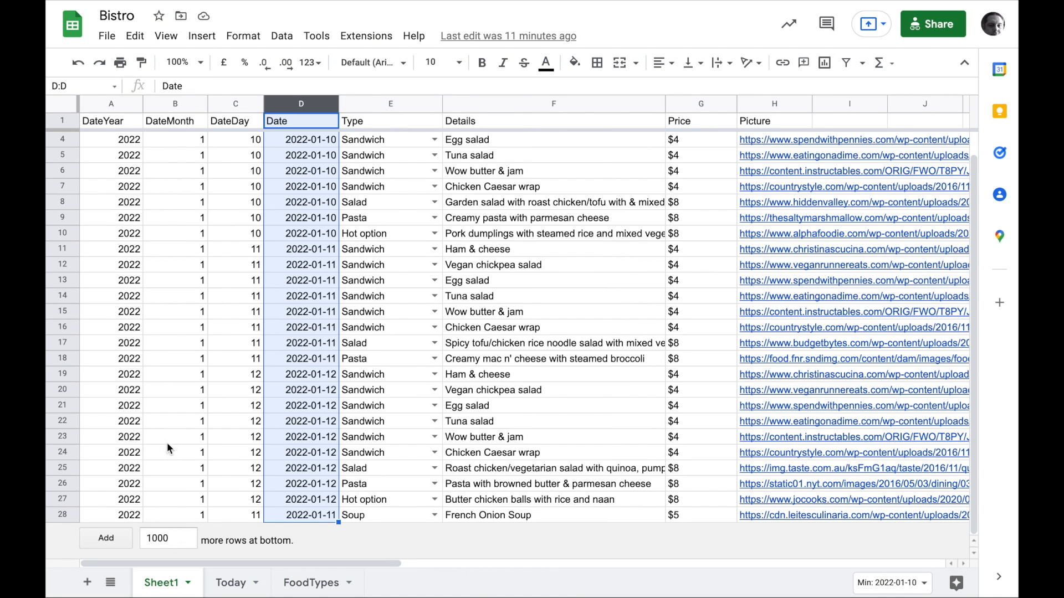
pyautogui.click(230, 582)
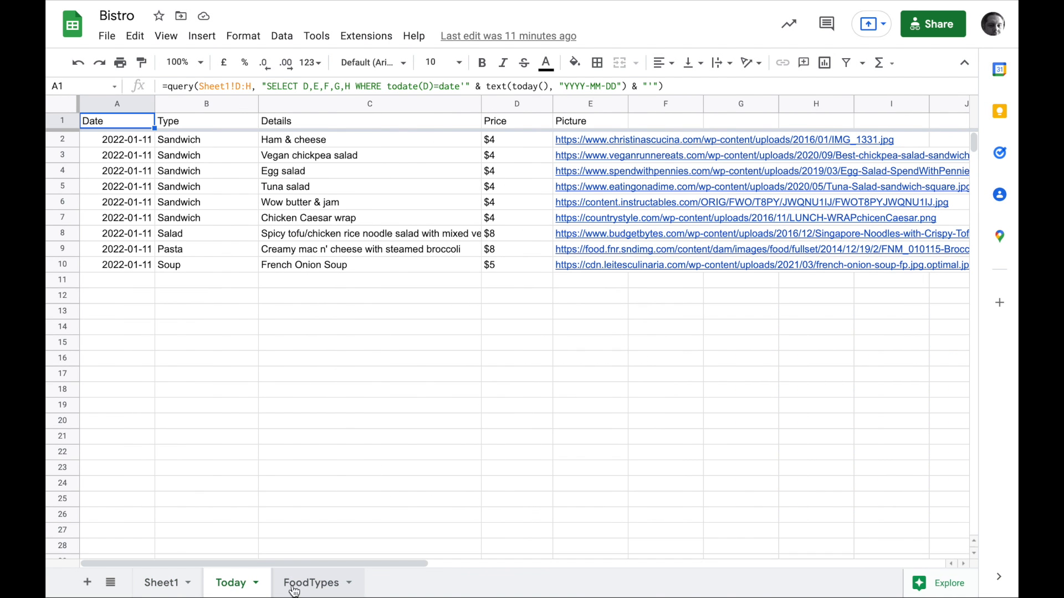
pyautogui.click(164, 590)
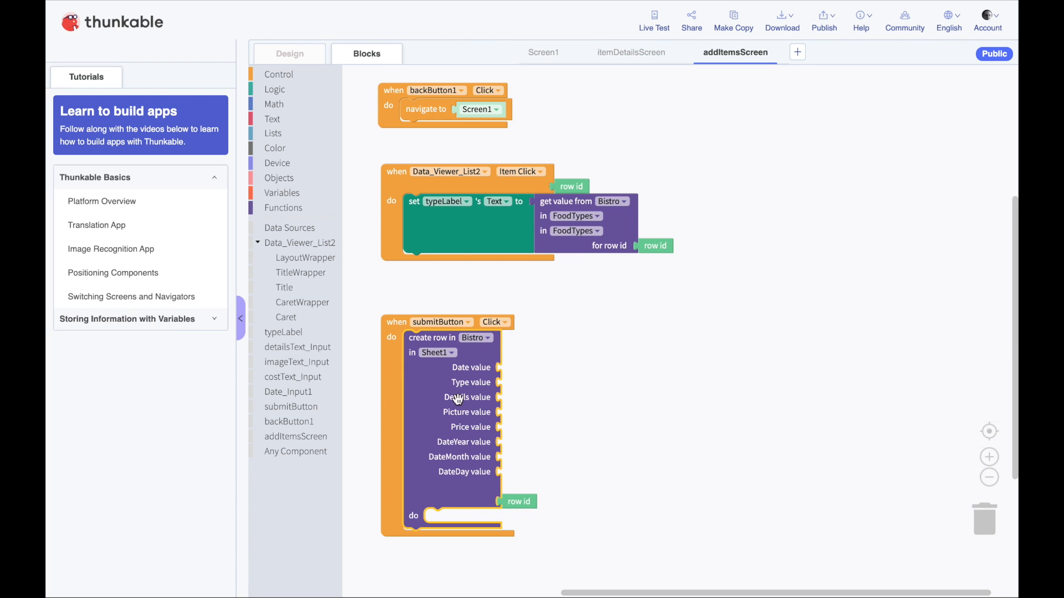
# In Thunkable, set the create row block's Type value to typeLabel's Text and its Details value to detailsText_Input's Text
pyautogui.click(286, 332)
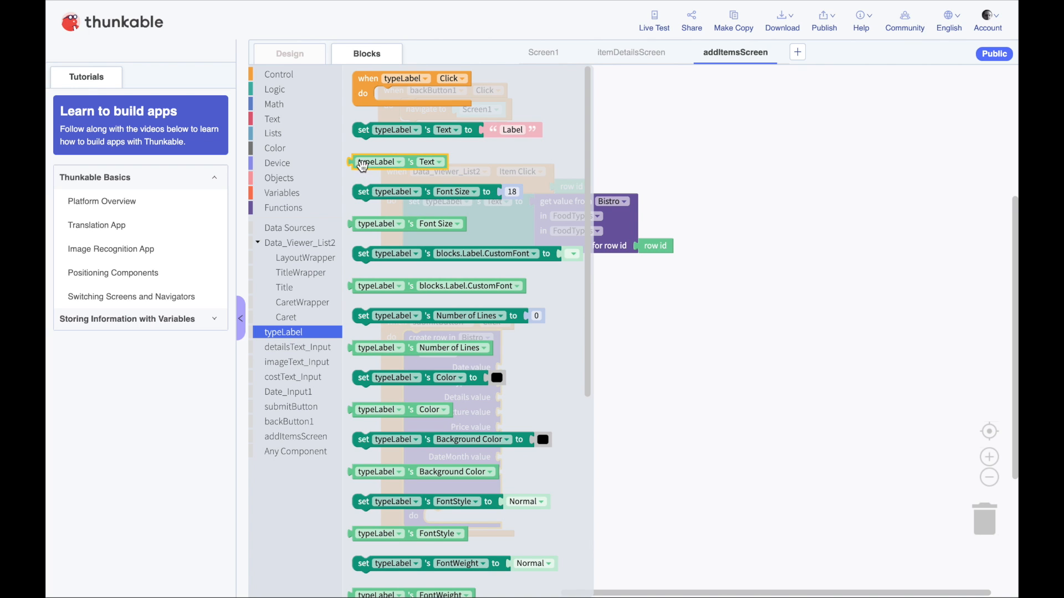
pyautogui.moveTo(361, 166); pyautogui.dragTo(510, 387)
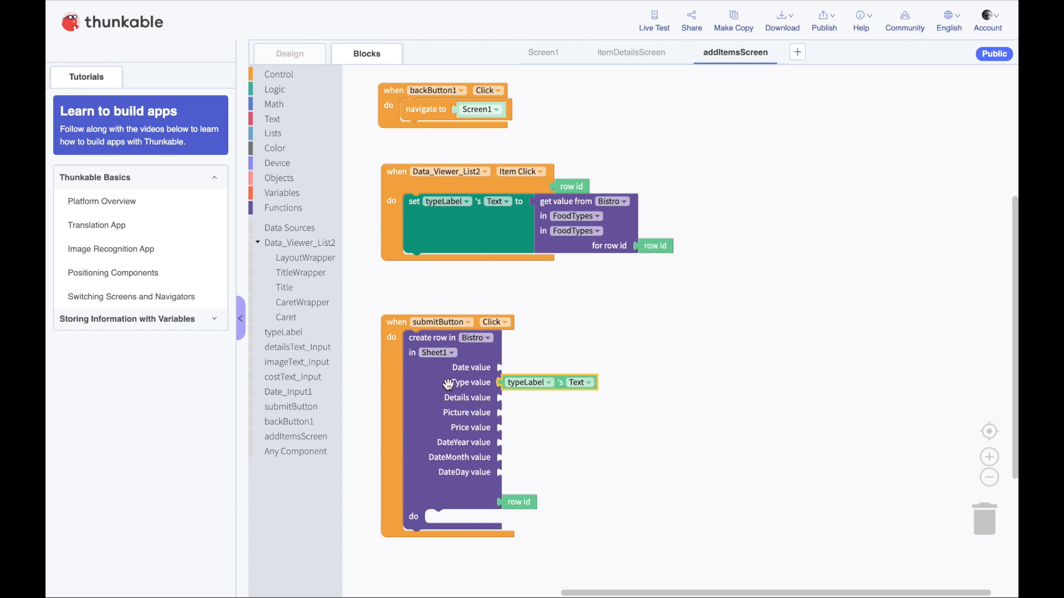
pyautogui.click(279, 347)
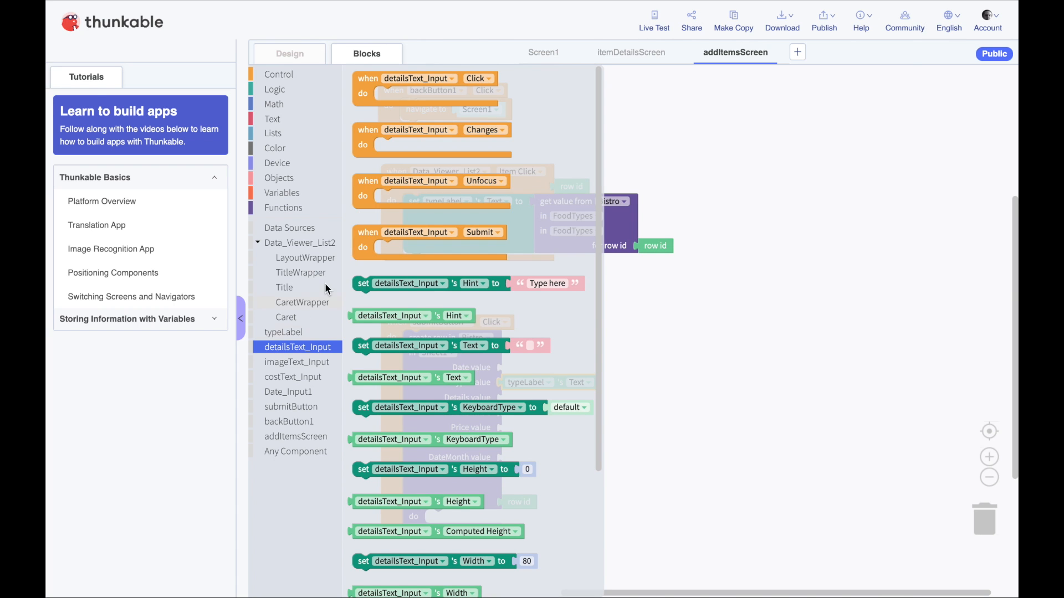
pyautogui.moveTo(357, 316); pyautogui.dragTo(571, 419)
pyautogui.click(684, 422)
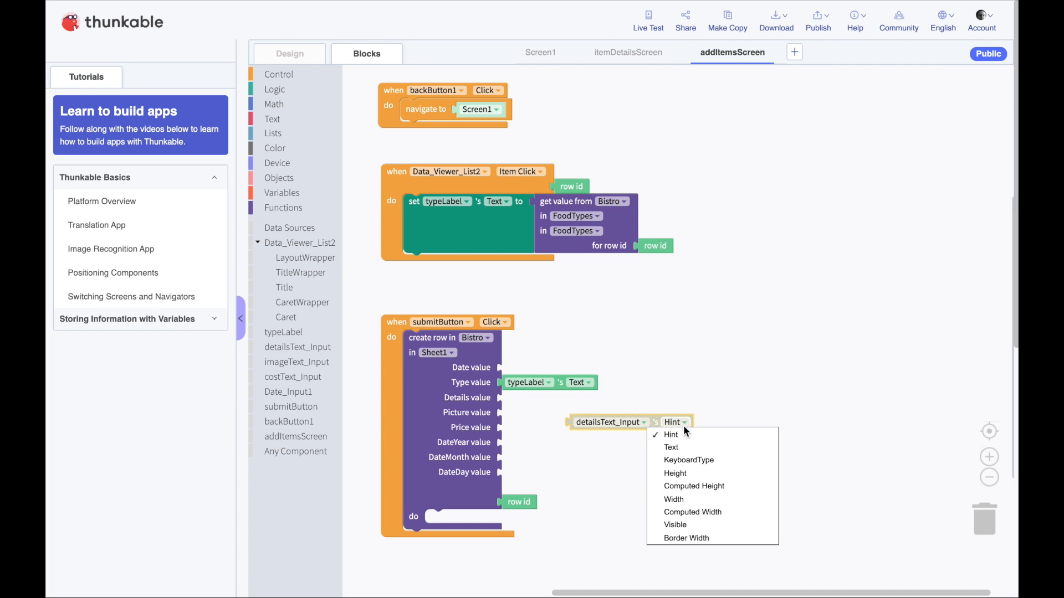
pyautogui.click(679, 445)
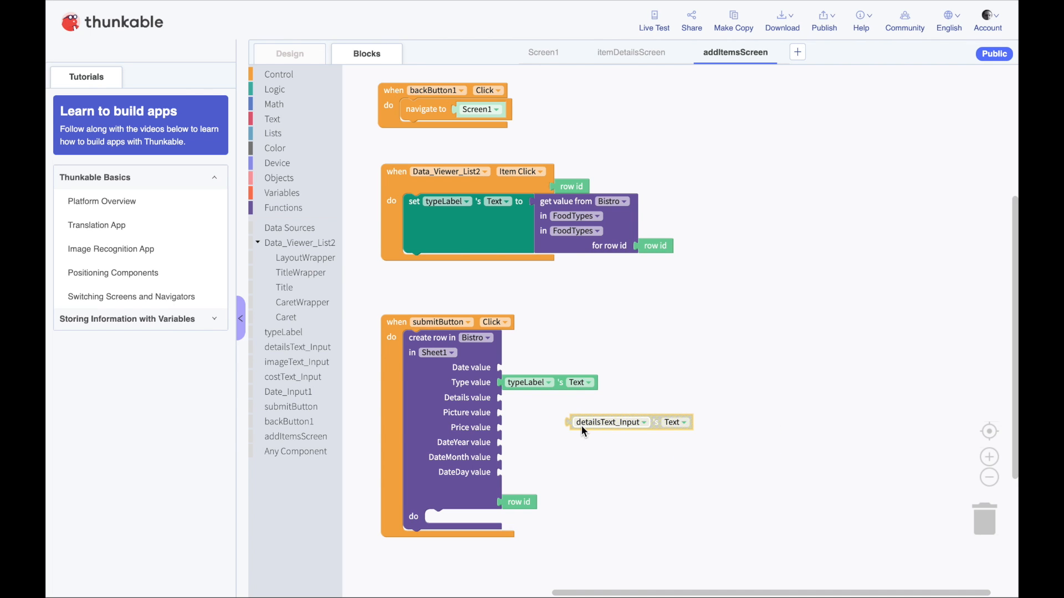
pyautogui.moveTo(581, 424); pyautogui.dragTo(511, 408)
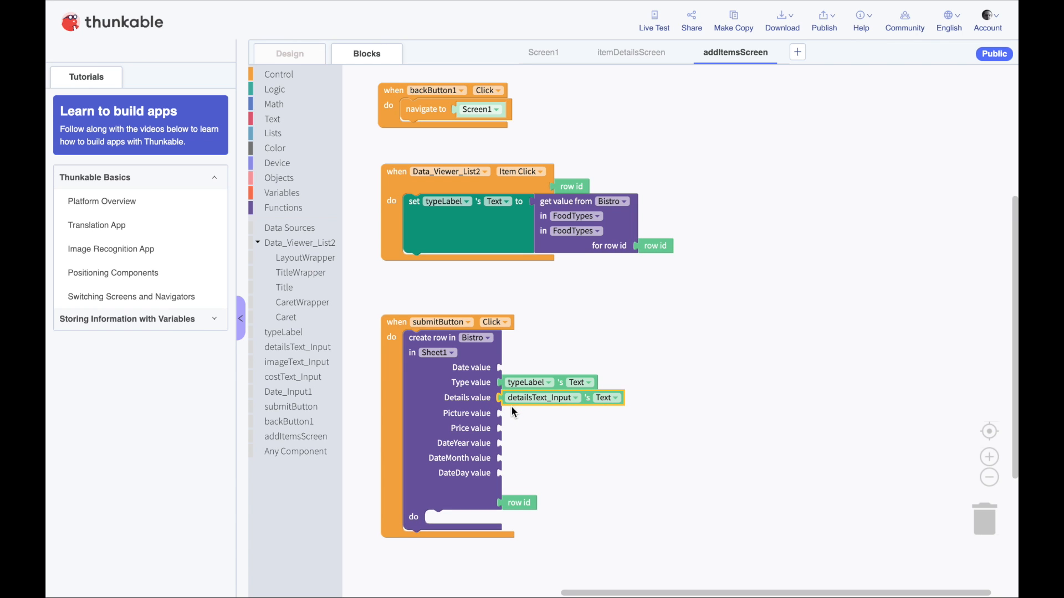
# Set the create row block's Picture value to imageText_Input's Text and its Price value to costText_Input's Text
pyautogui.click(314, 360)
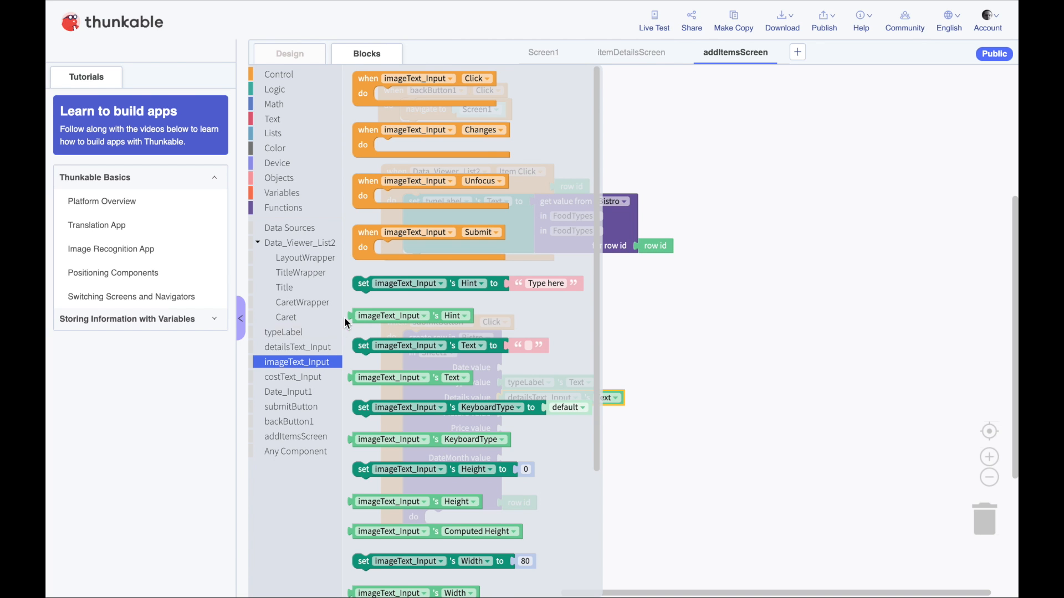
pyautogui.moveTo(357, 378); pyautogui.dragTo(503, 415)
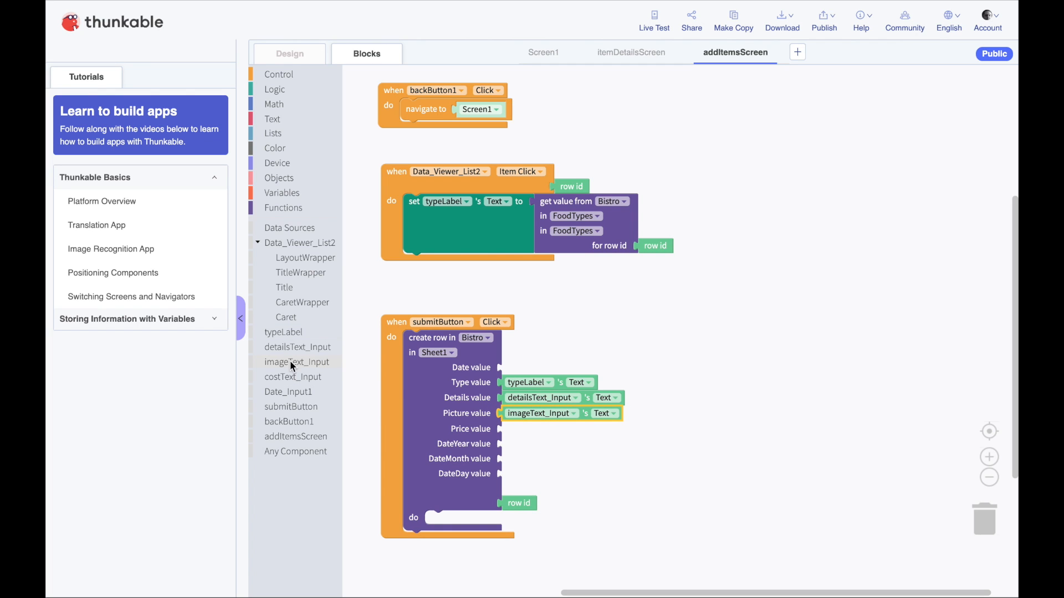
pyautogui.click(275, 375)
pyautogui.click(275, 375)
pyautogui.click(275, 375)
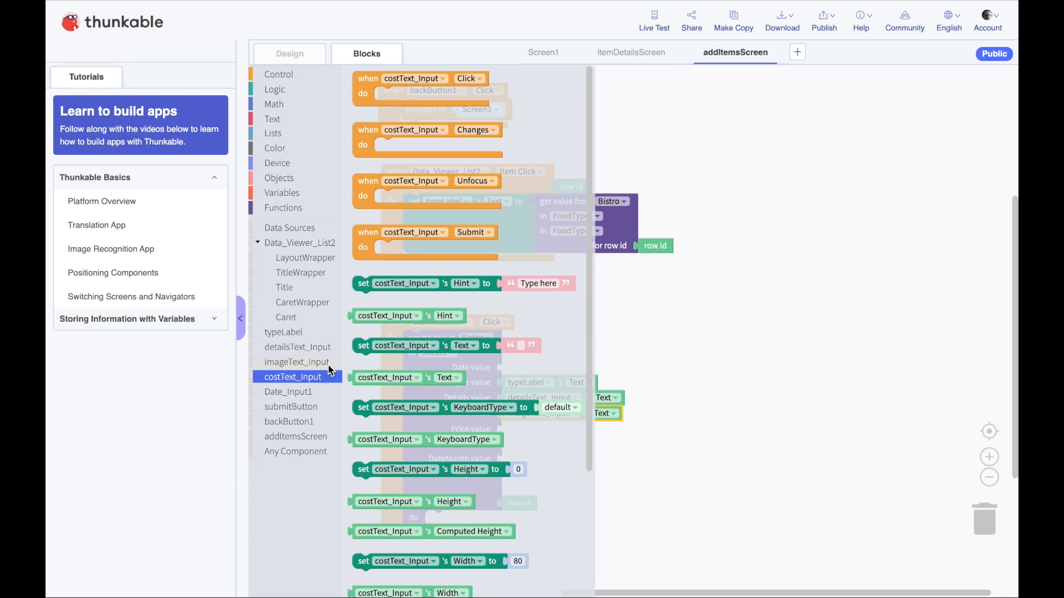
pyautogui.click(355, 381)
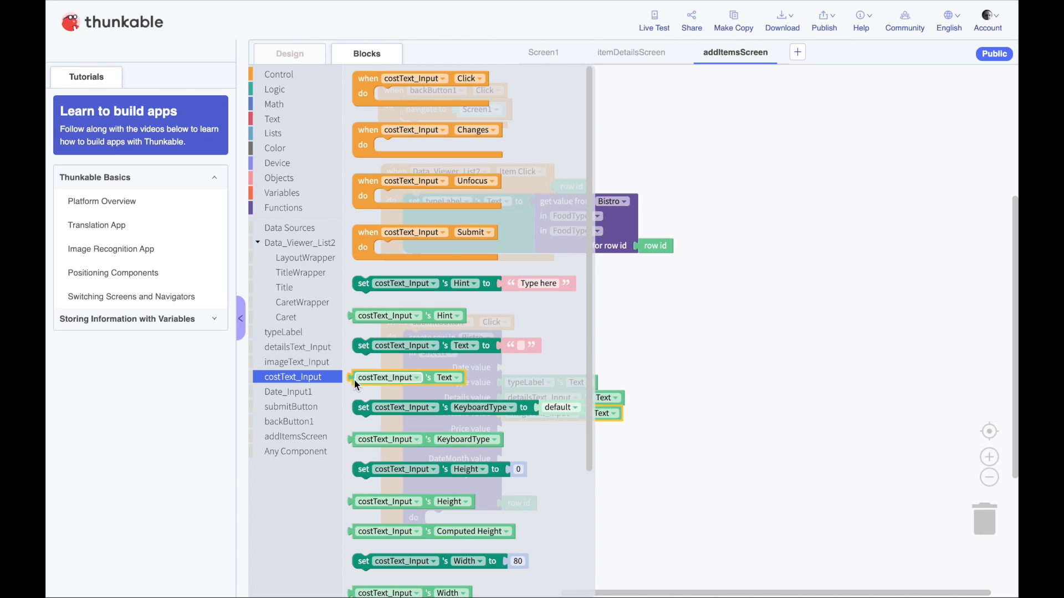
pyautogui.moveTo(354, 379); pyautogui.dragTo(508, 427)
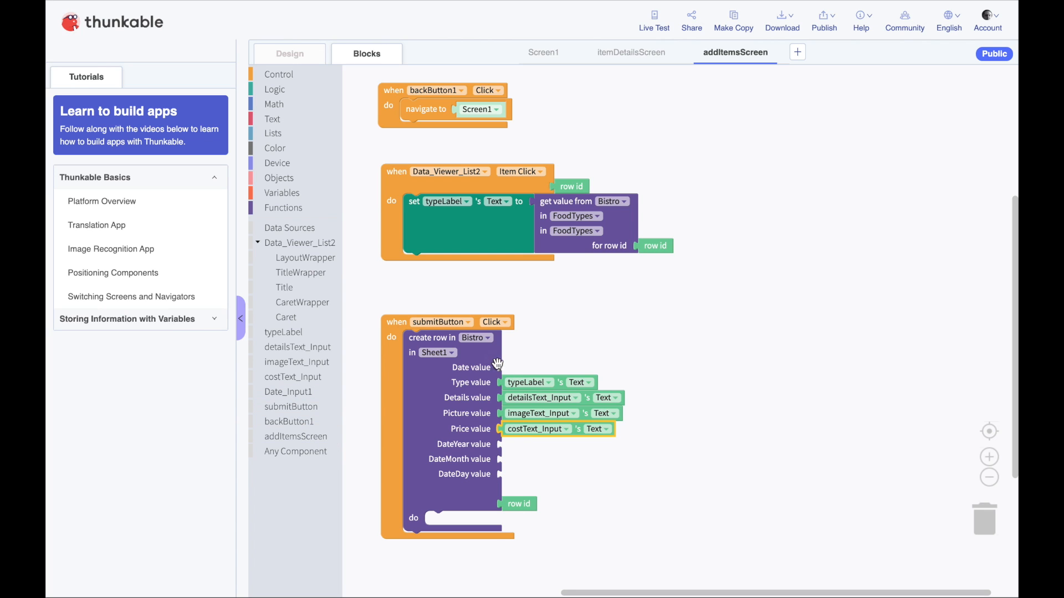
# Set the create row block's DateYear value to Date_Input1's Get Year call
pyautogui.click(311, 387)
pyautogui.click(307, 391)
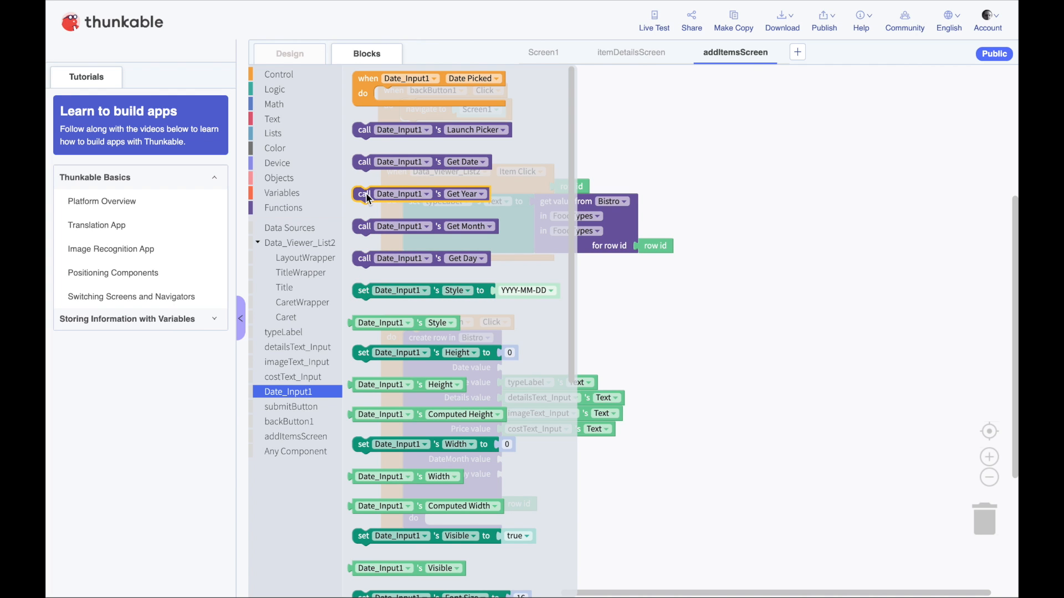
pyautogui.moveTo(364, 193); pyautogui.dragTo(518, 452)
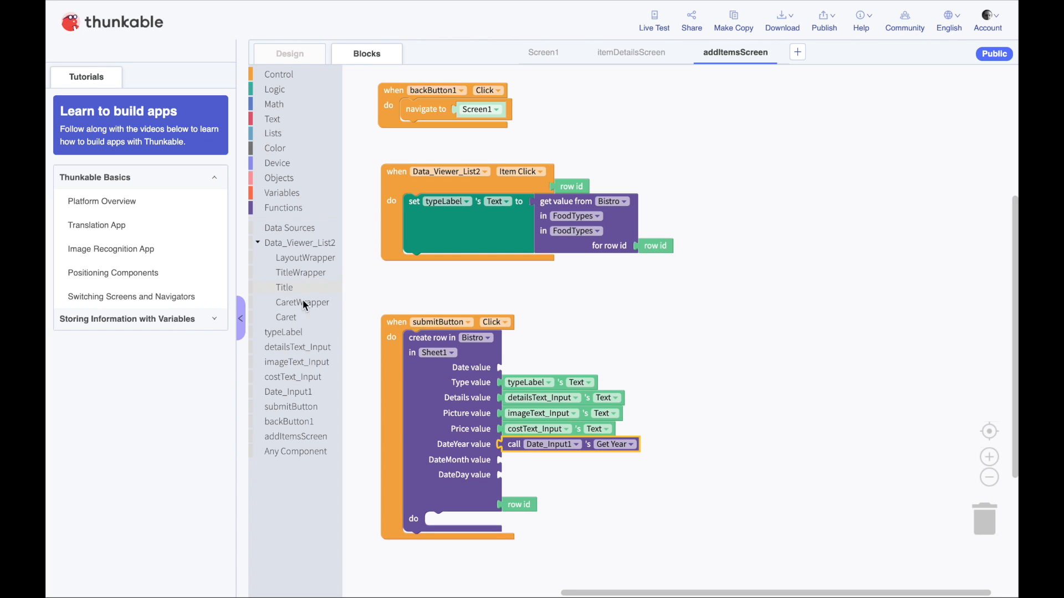
# Duplicate the Get Year call, attach the copy to the DateMonth value, and change it to Get Month
pyautogui.rightClick(510, 440)
pyautogui.click(527, 452)
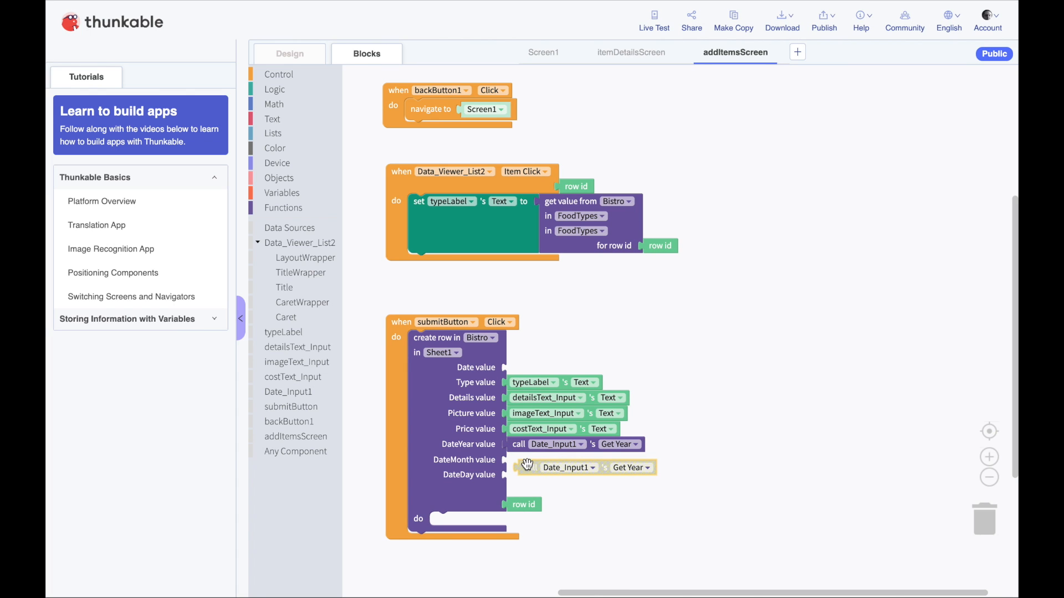
pyautogui.moveTo(523, 467); pyautogui.dragTo(520, 462)
pyautogui.click(617, 460)
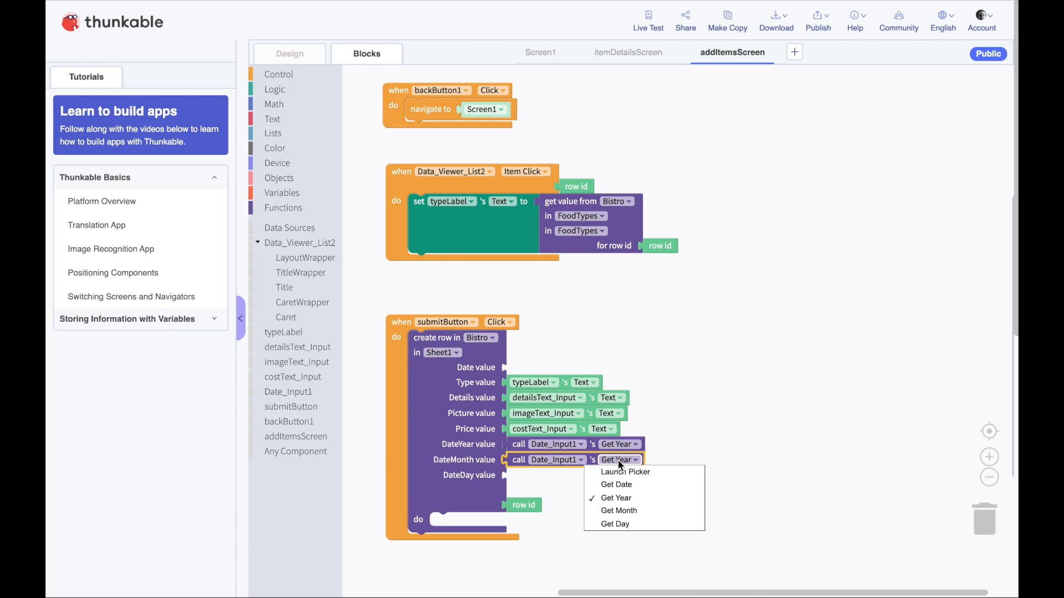
pyautogui.click(627, 511)
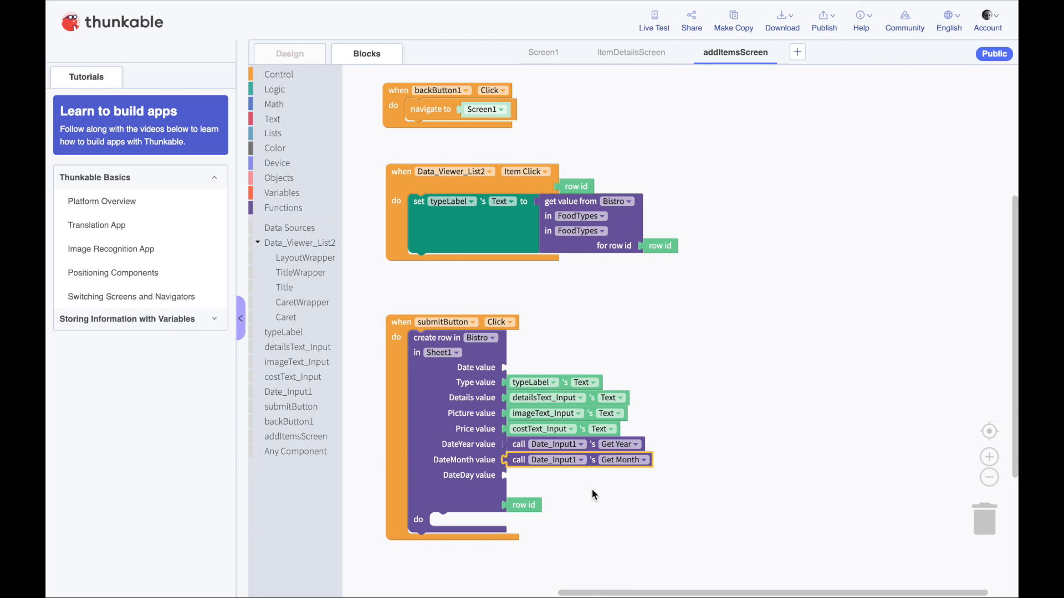
# Duplicate the Get Month call, attach the copy to the DateDay value, and change it to Get Day
pyautogui.rightClick(521, 462)
pyautogui.click(541, 472)
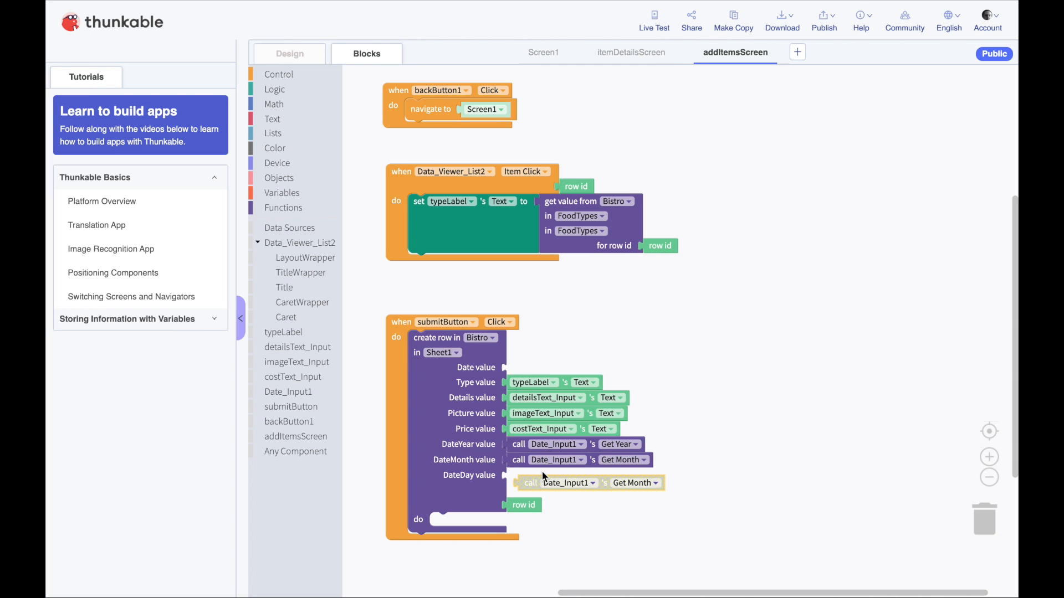
pyautogui.moveTo(541, 475); pyautogui.dragTo(536, 468)
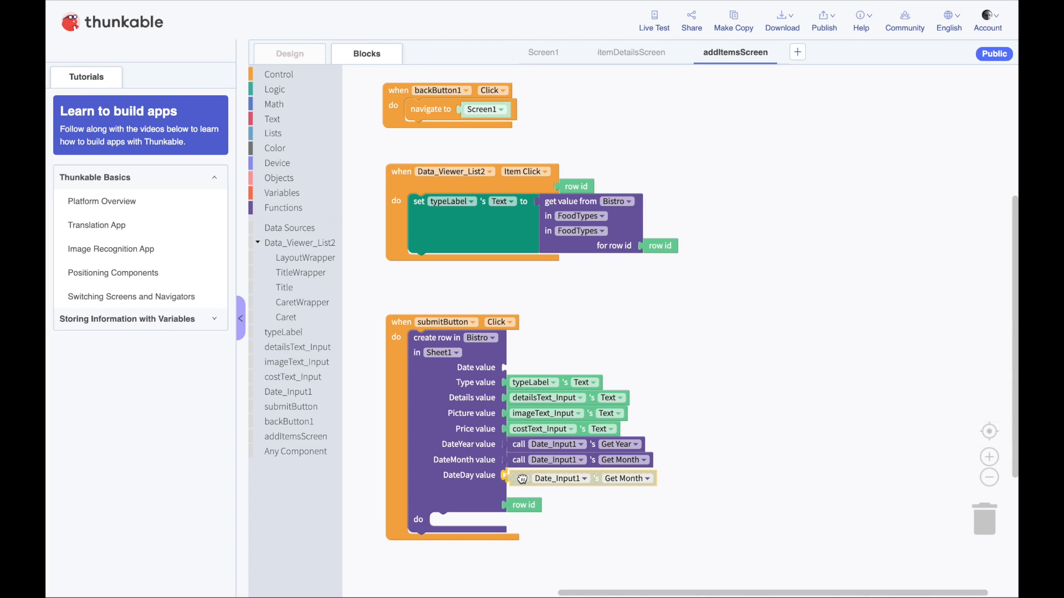
pyautogui.click(622, 478)
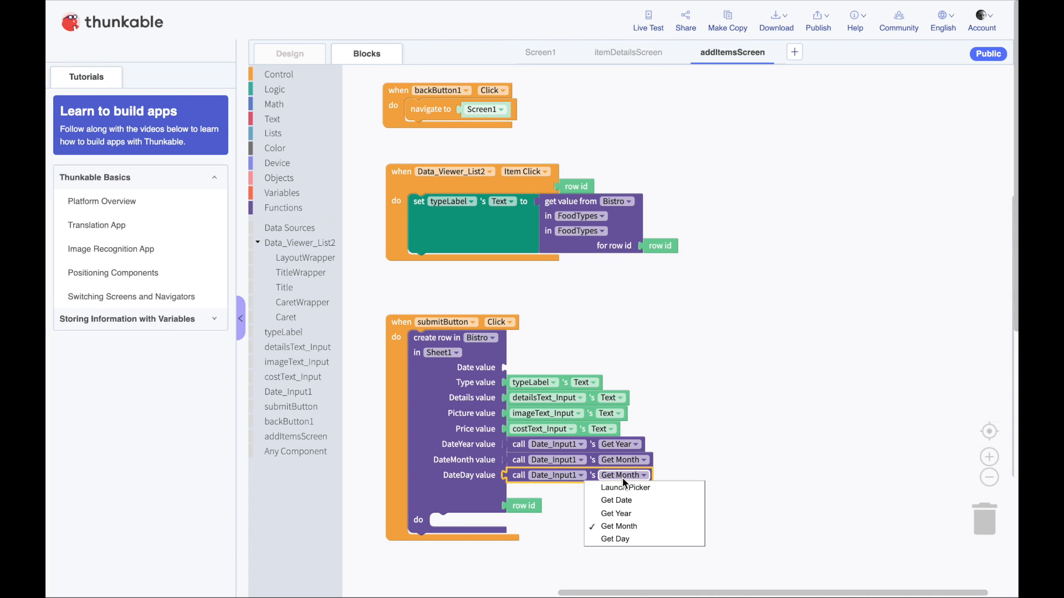
pyautogui.click(631, 540)
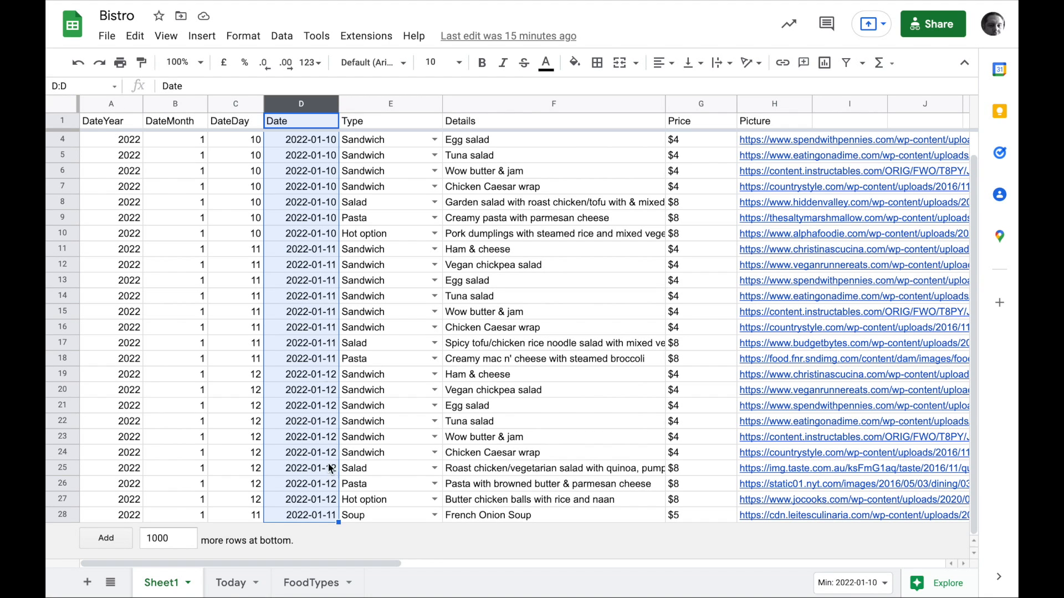
# Switch to the Bistro spreadsheet in Google Sheets and examine the date formula in cell D8
pyautogui.click(321, 202)
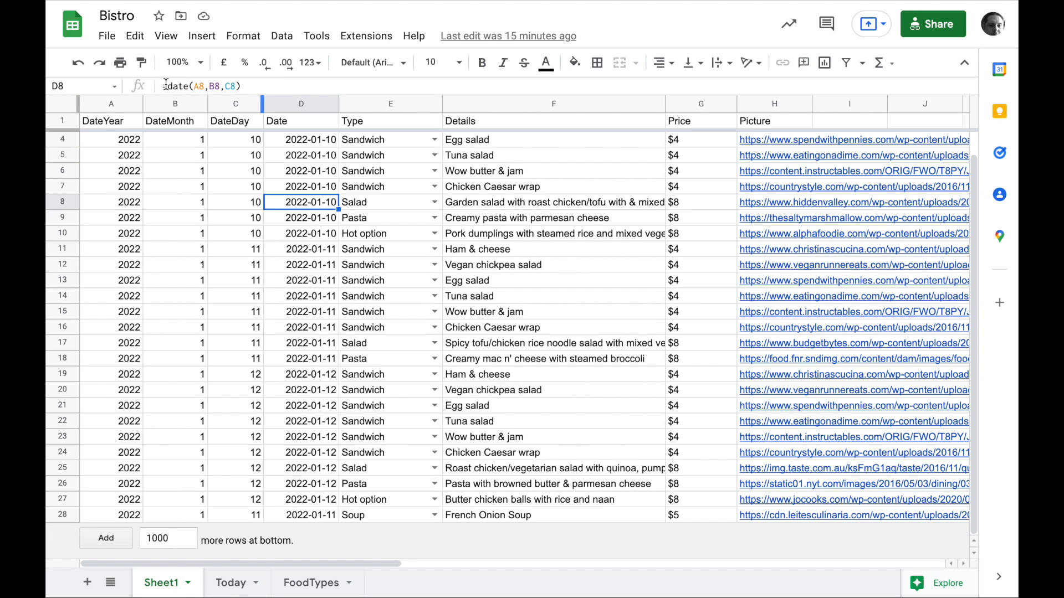
pyautogui.moveTo(162, 84); pyautogui.dragTo(192, 85)
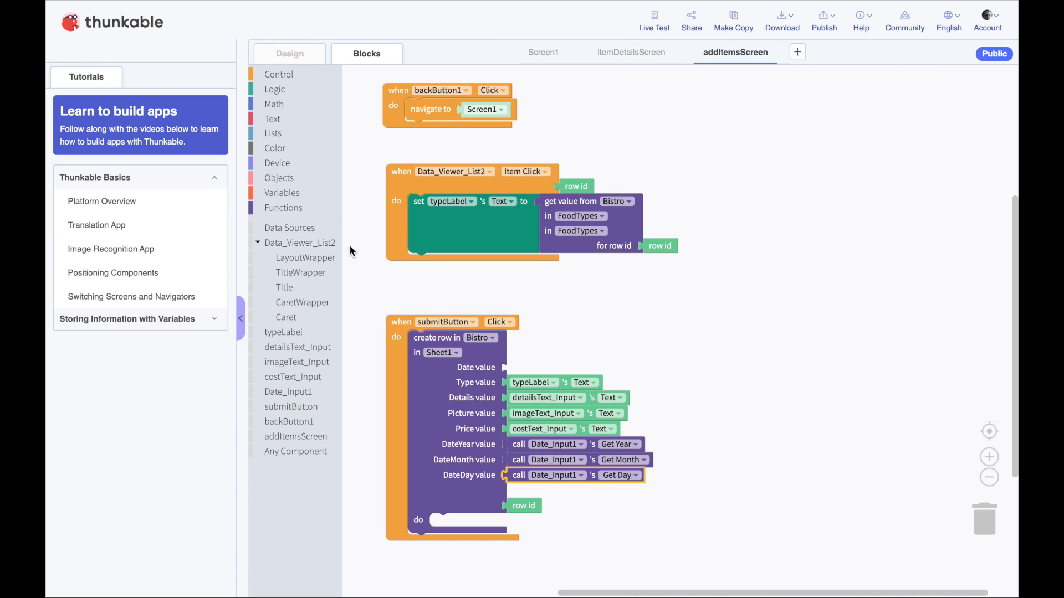
# Back in Thunkable, attach a join text block to the Date value, set its first text to "=date(" and delete its "world" text
pyautogui.click(274, 119)
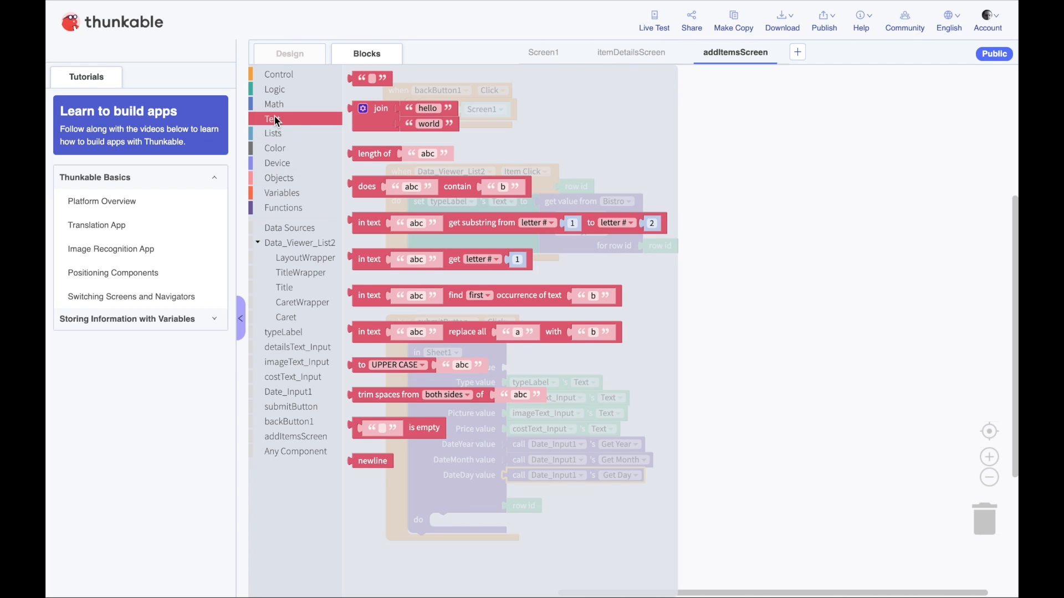
pyautogui.click(366, 131)
pyautogui.moveTo(366, 130); pyautogui.dragTo(522, 391)
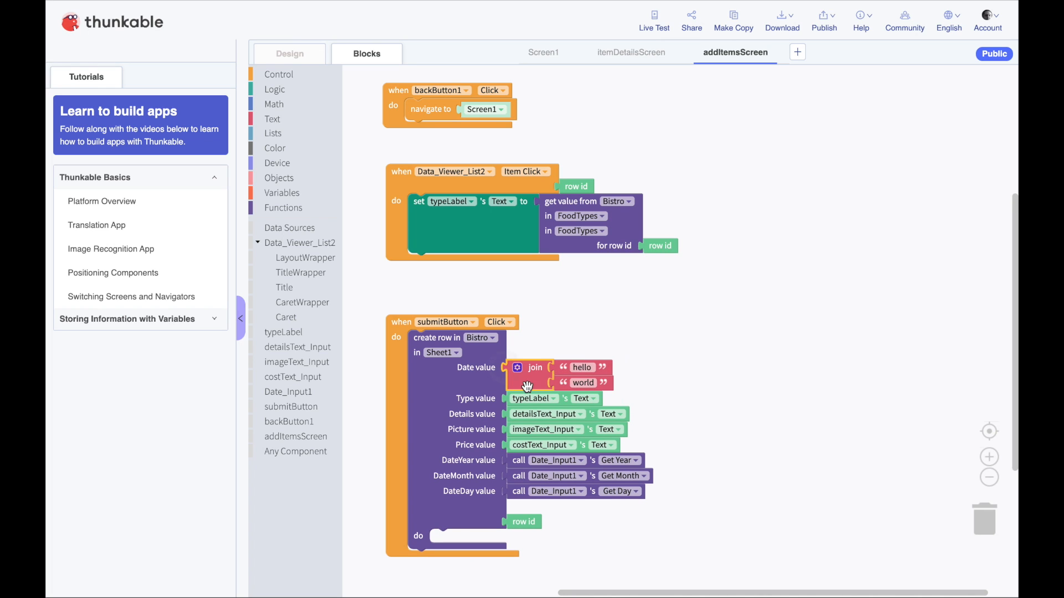
pyautogui.click(588, 366)
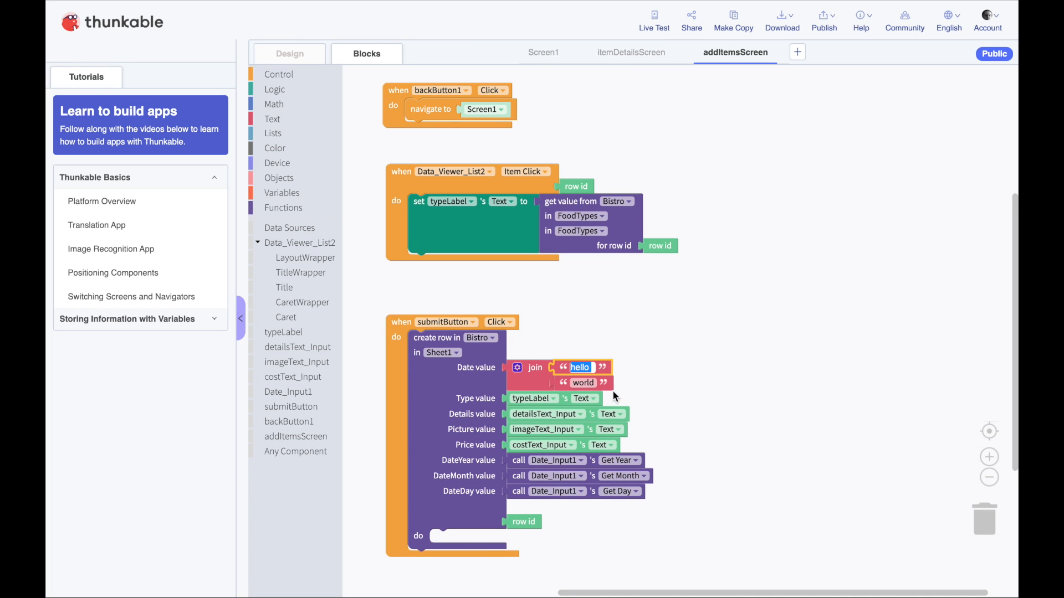
pyautogui.write('=date(')
pyautogui.click(607, 383)
pyautogui.moveTo(607, 384); pyautogui.dragTo(985, 521)
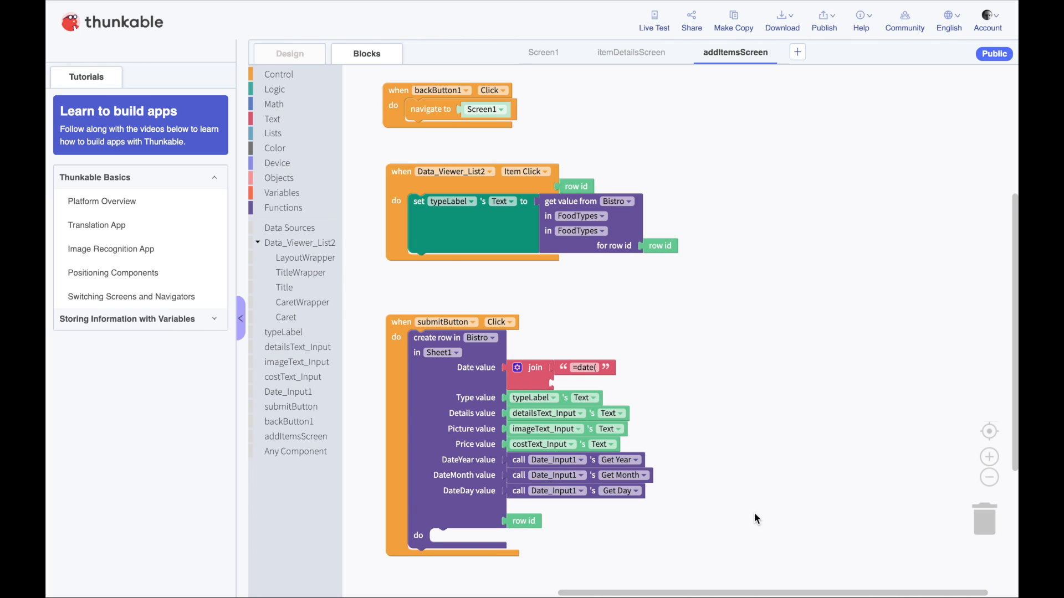
# Duplicate the DateYear value's Get Year call and attach the copy to the join block's second slot
pyautogui.rightClick(592, 461)
pyautogui.click(613, 470)
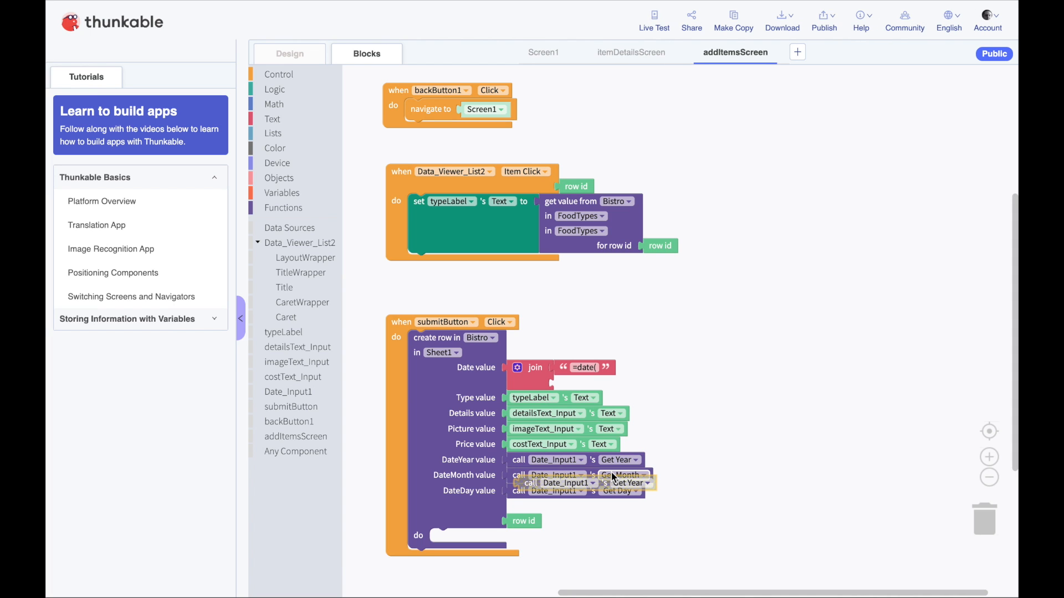
pyautogui.moveTo(573, 483); pyautogui.dragTo(605, 382)
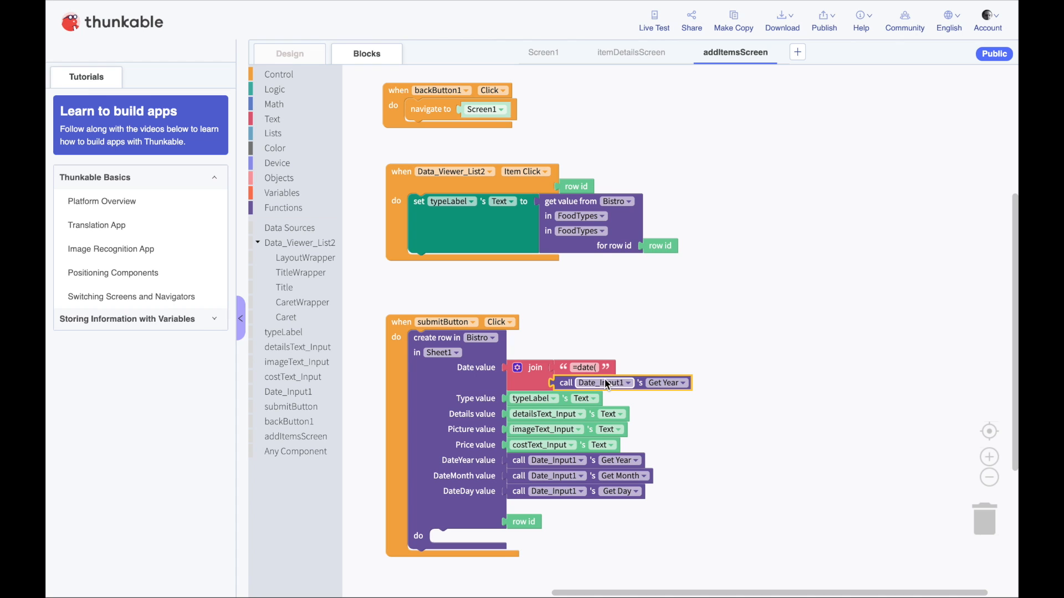
# Add three more items to the join block on the Date value
pyautogui.click(517, 368)
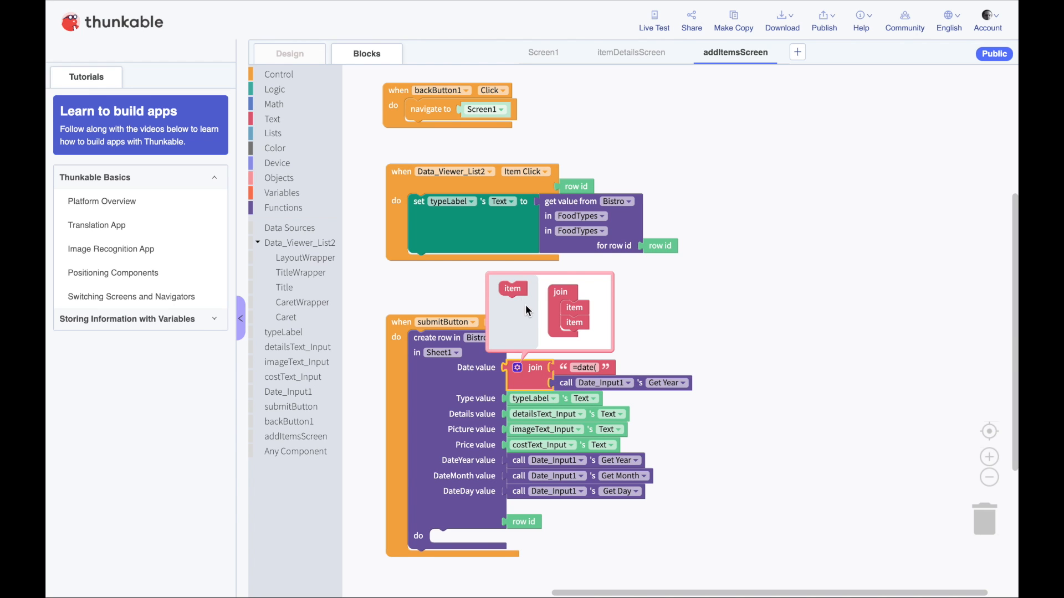
pyautogui.moveTo(514, 293); pyautogui.dragTo(576, 339)
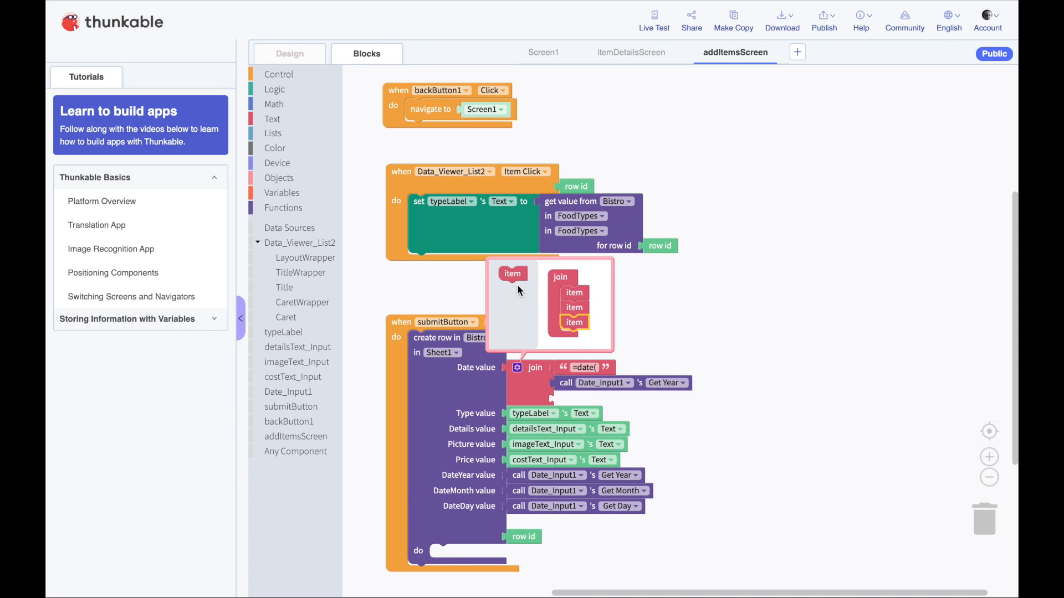
pyautogui.moveTo(511, 275); pyautogui.dragTo(577, 338)
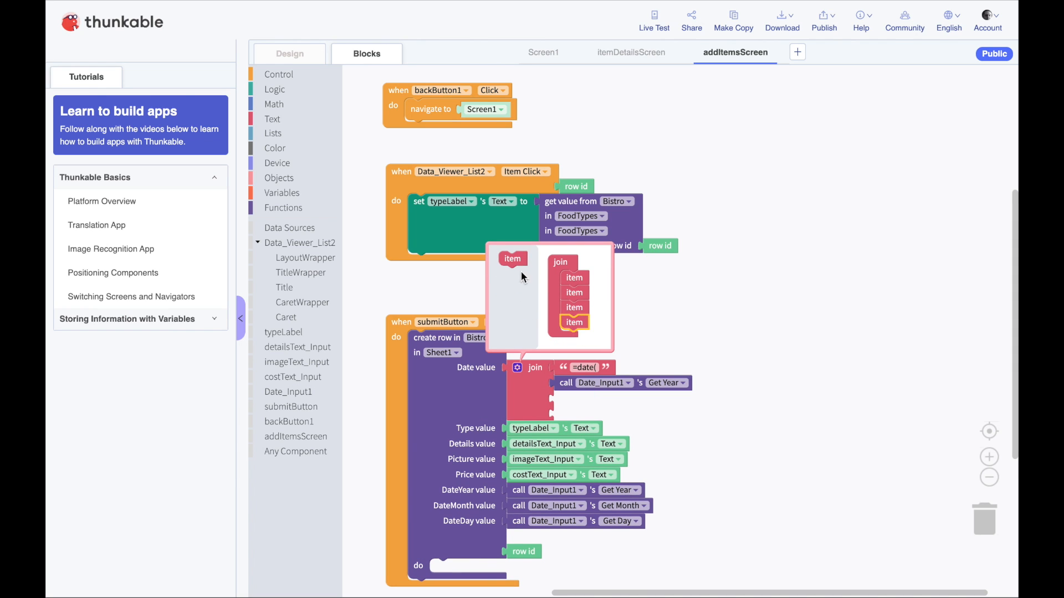
pyautogui.moveTo(514, 259); pyautogui.dragTo(575, 334)
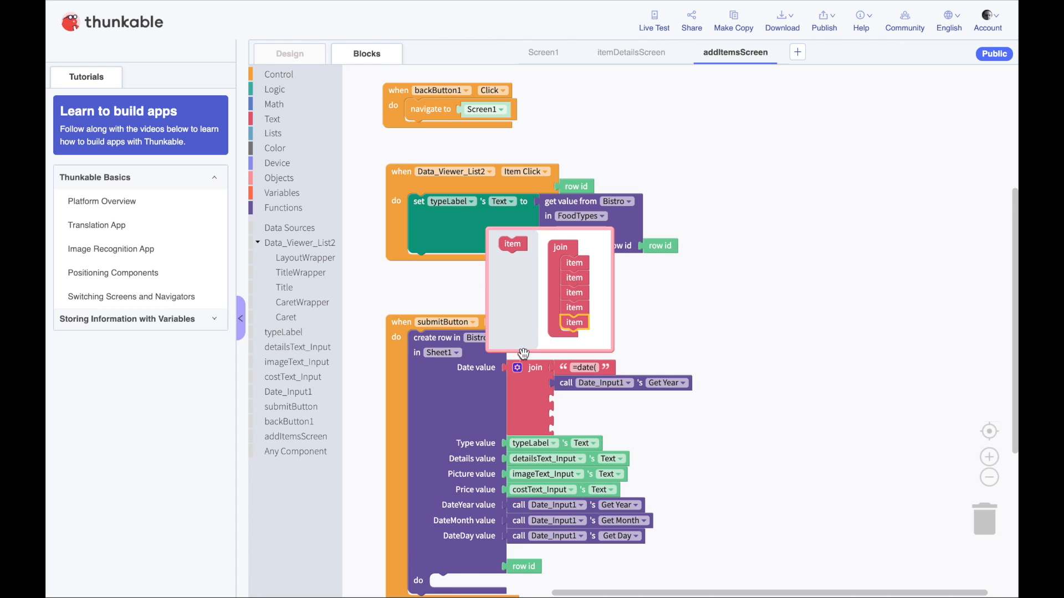
pyautogui.click(517, 368)
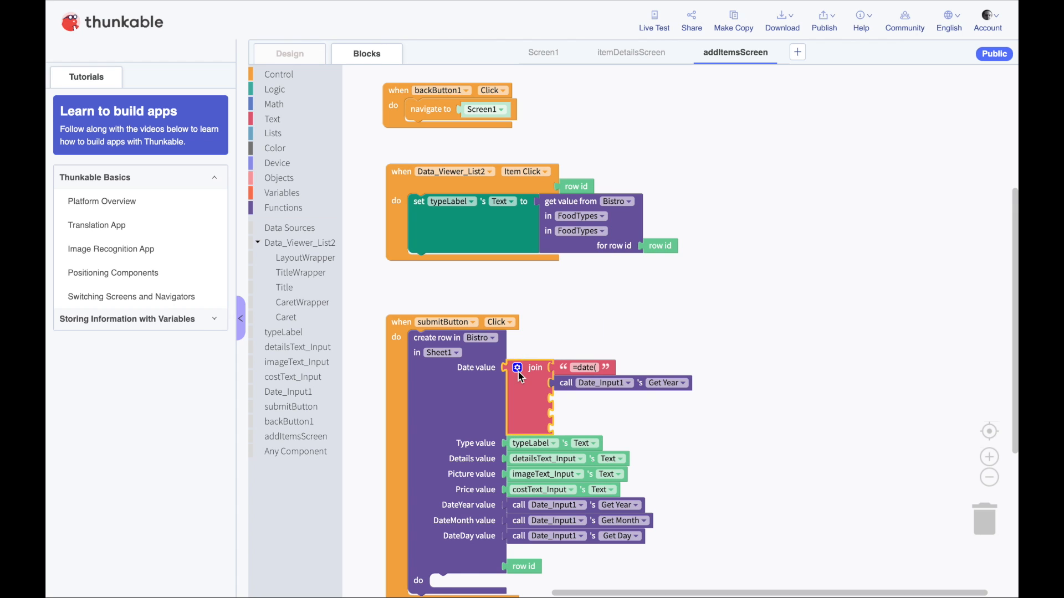
# Duplicate the "=date(" text block into the join block's third slot and change the copy's text to ","
pyautogui.click(561, 370)
pyautogui.rightClick(561, 370)
pyautogui.click(570, 377)
pyautogui.moveTo(572, 392); pyautogui.dragTo(562, 398)
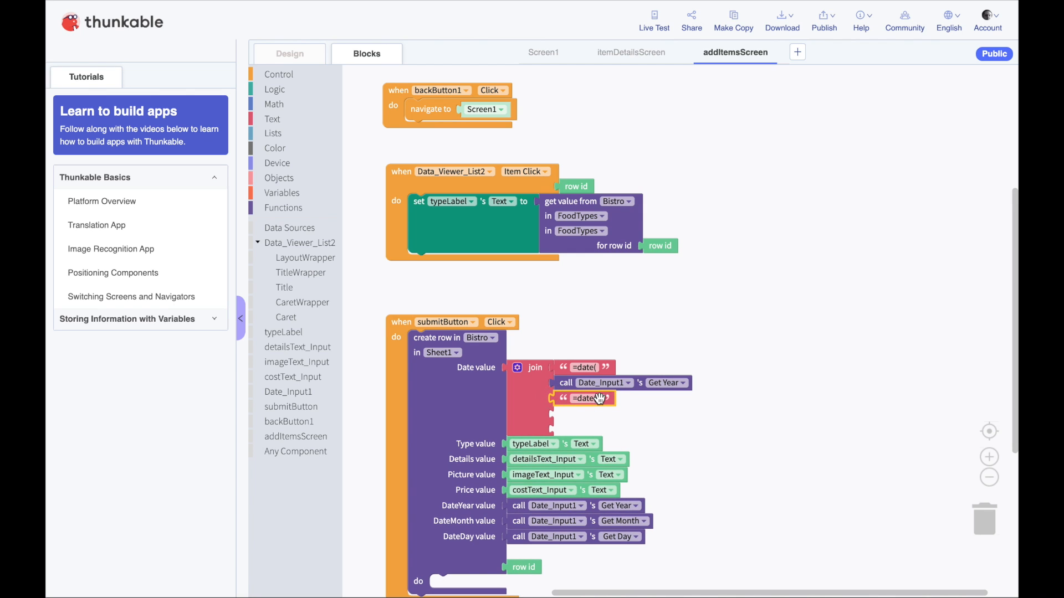
pyautogui.click(597, 399)
pyautogui.press('BackSpace')
pyautogui.write(',')
pyautogui.click(591, 410)
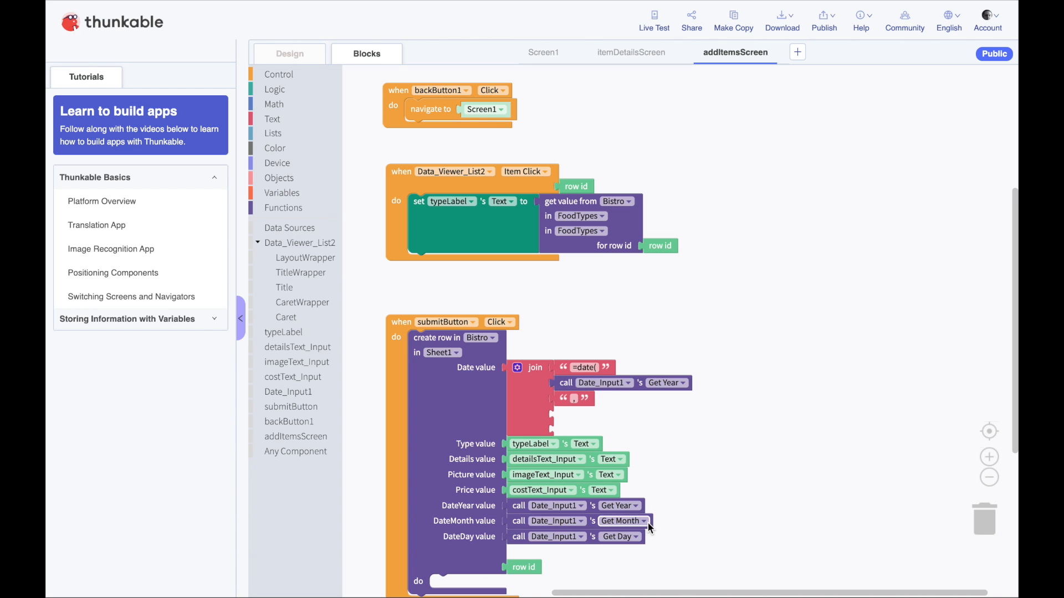
# Place a duplicate of the Get Month call in the join block's fourth slot and a duplicate of the "," text in its fifth slot
pyautogui.rightClick(648, 523)
pyautogui.click(667, 534)
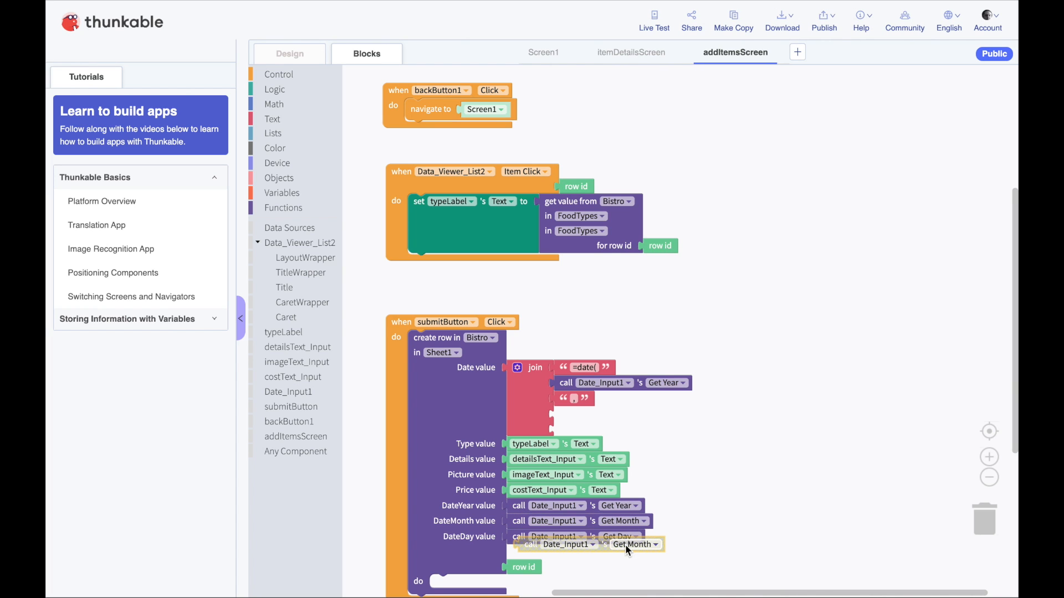
pyautogui.moveTo(598, 544); pyautogui.dragTo(639, 419)
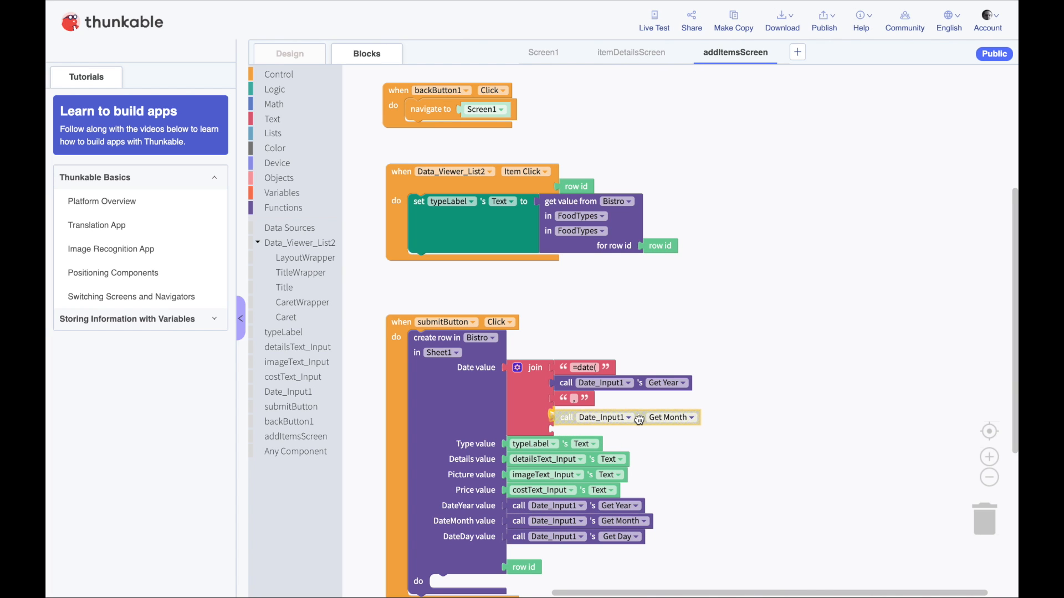
pyautogui.rightClick(563, 399)
pyautogui.click(596, 410)
pyautogui.moveTo(576, 415); pyautogui.dragTo(560, 431)
# Add two further items to the Date value's join block, making seven slots in all
pyautogui.click(518, 369)
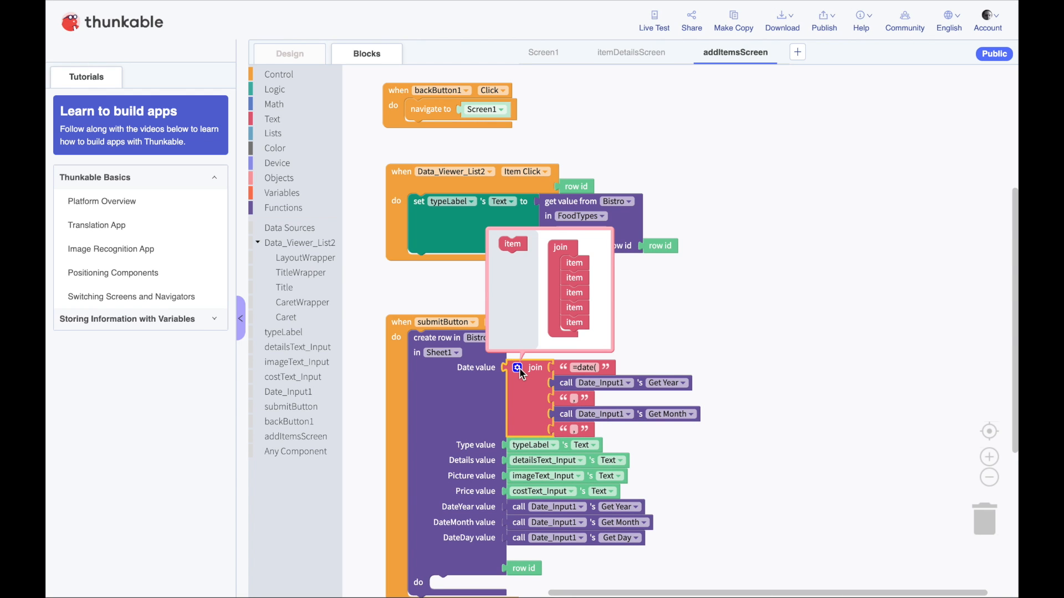
pyautogui.moveTo(519, 248); pyautogui.dragTo(583, 340)
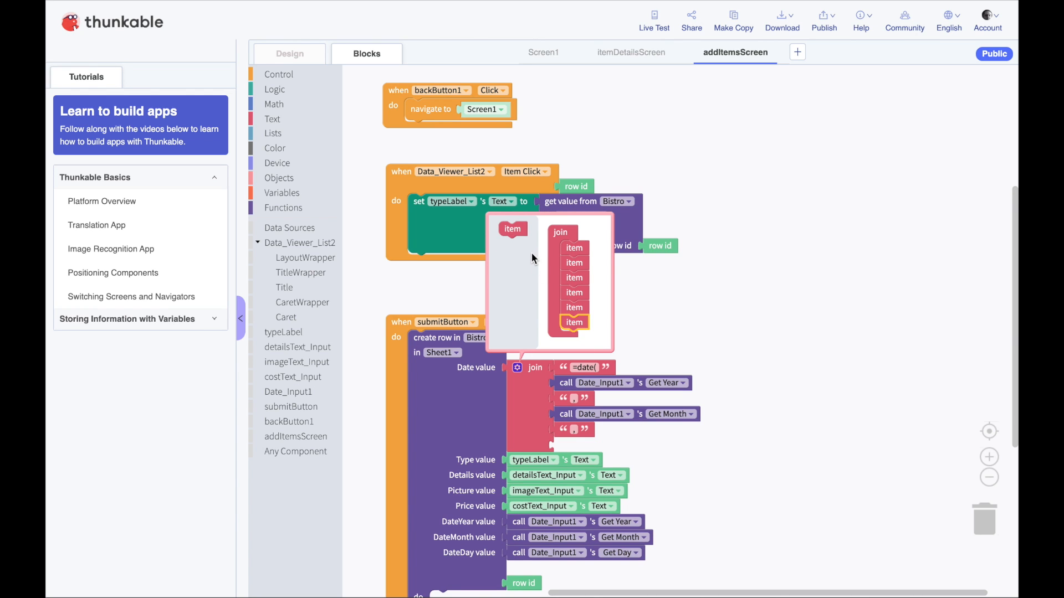
pyautogui.moveTo(514, 231); pyautogui.dragTo(572, 338)
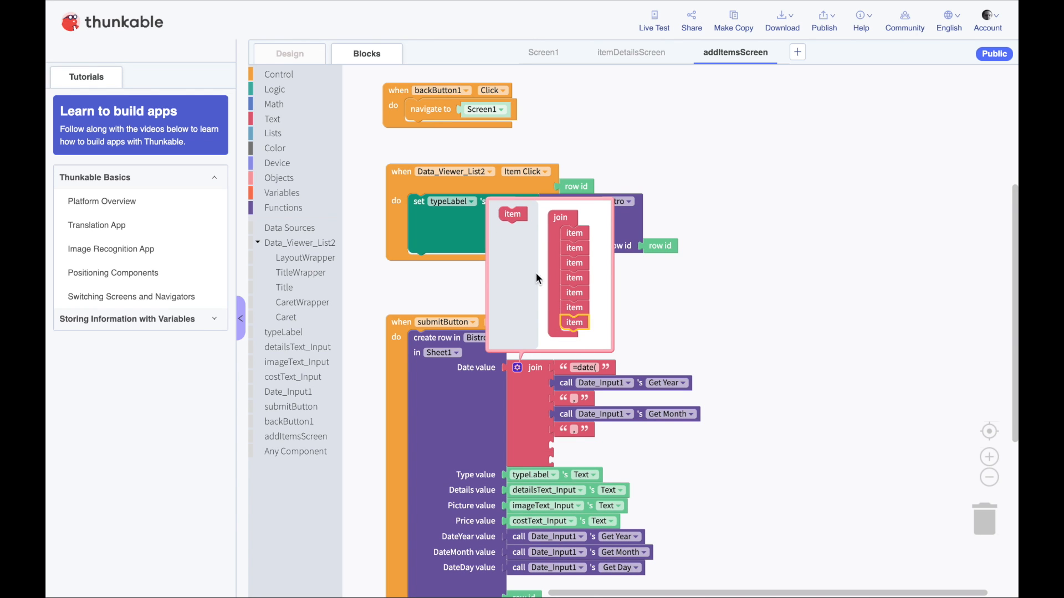
pyautogui.click(517, 368)
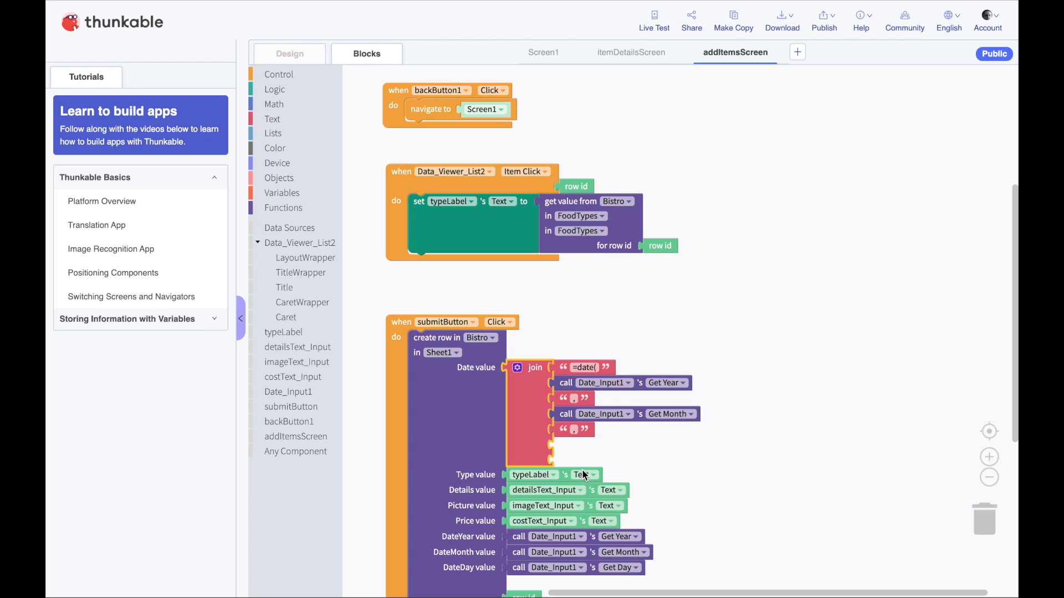
# Duplicate the DateDay value's Get Day call and attach the copy to the join block's sixth slot
pyautogui.rightClick(590, 567)
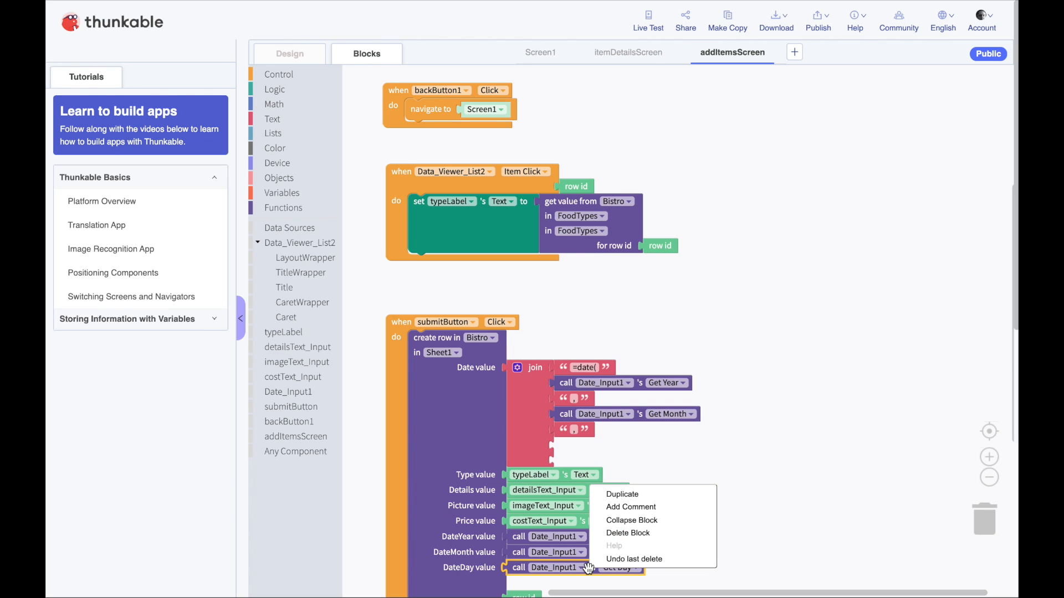
pyautogui.click(609, 495)
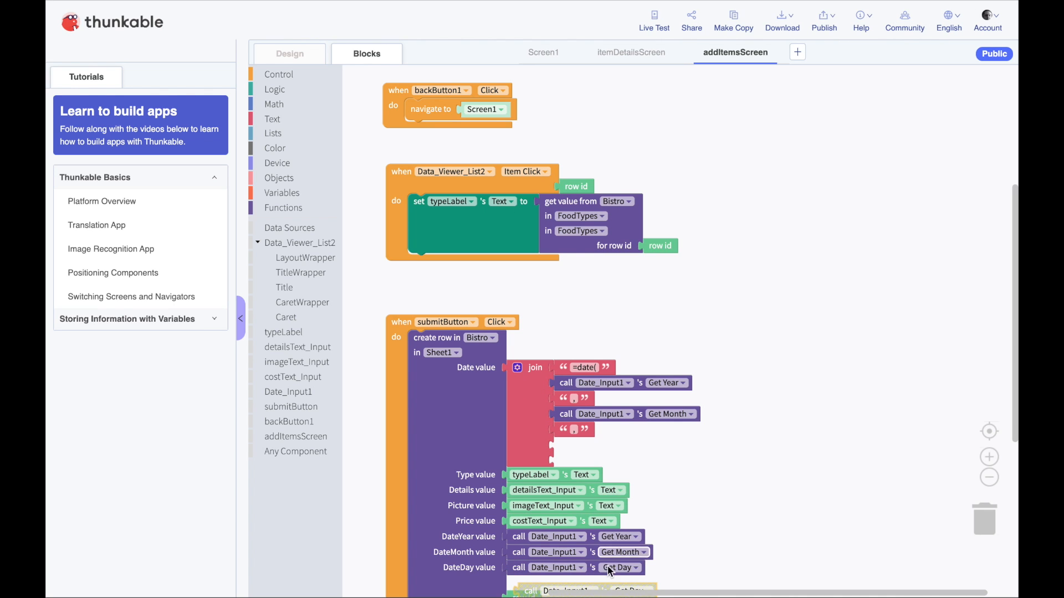
pyautogui.moveTo(588, 591); pyautogui.dragTo(627, 441)
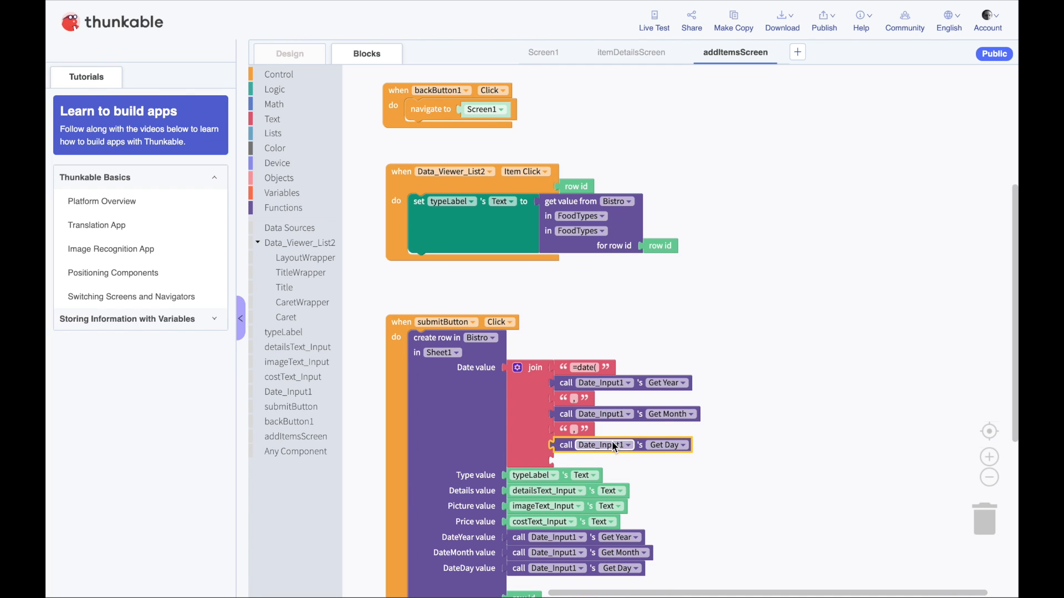
# Duplicate a "," text block into the join block's last slot and change the copy's text to ")"
pyautogui.rightClick(586, 430)
pyautogui.click(596, 434)
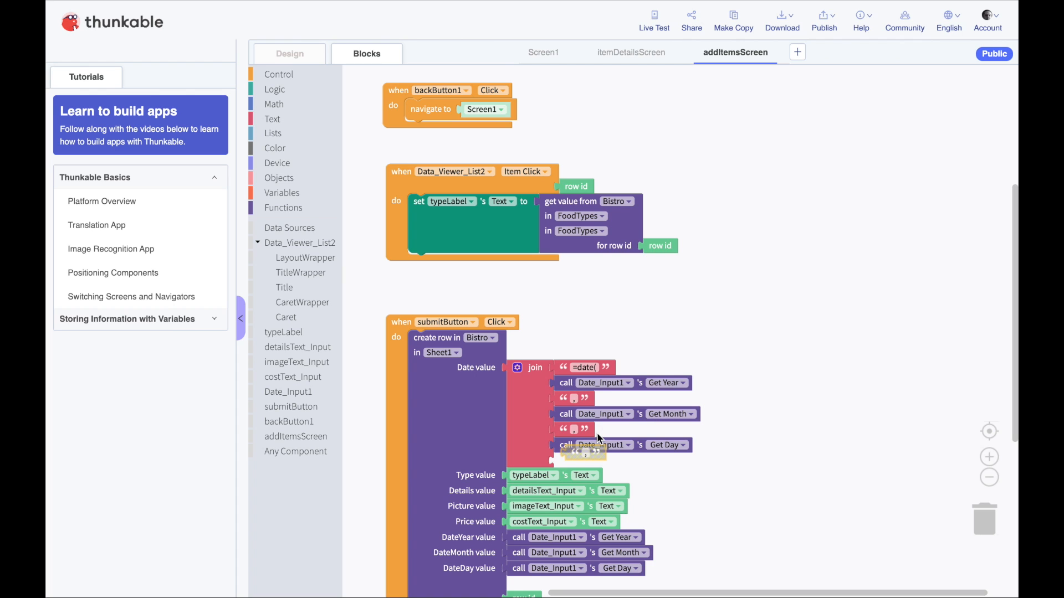
pyautogui.moveTo(588, 452); pyautogui.dragTo(576, 460)
pyautogui.click(574, 460)
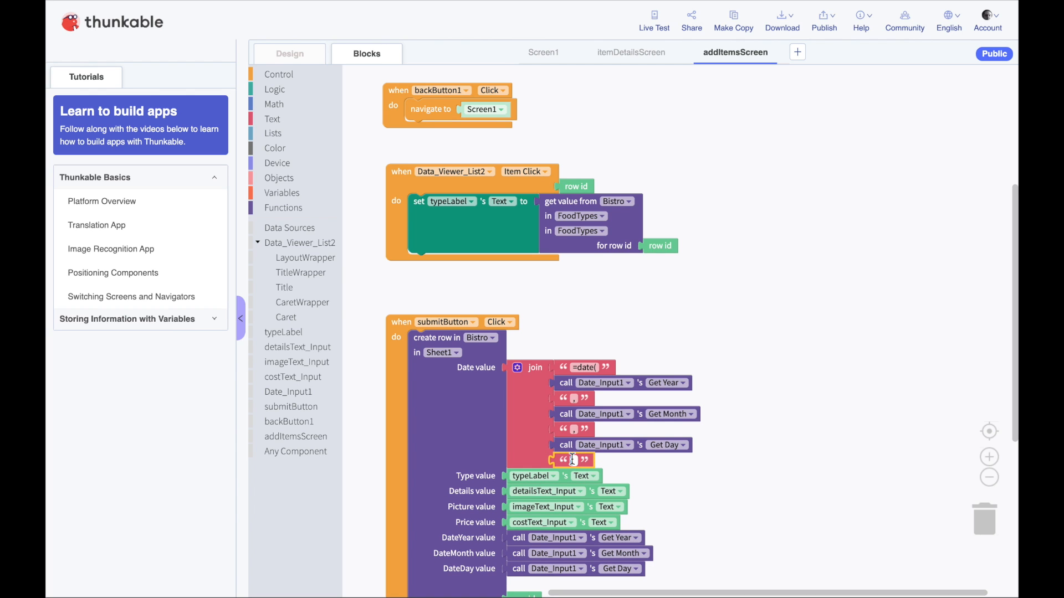
pyautogui.write(')')
pyautogui.click(625, 462)
# Add a navigate to Screen1 block inside the do section of the create row block
pyautogui.scroll(-5, 554, 387)
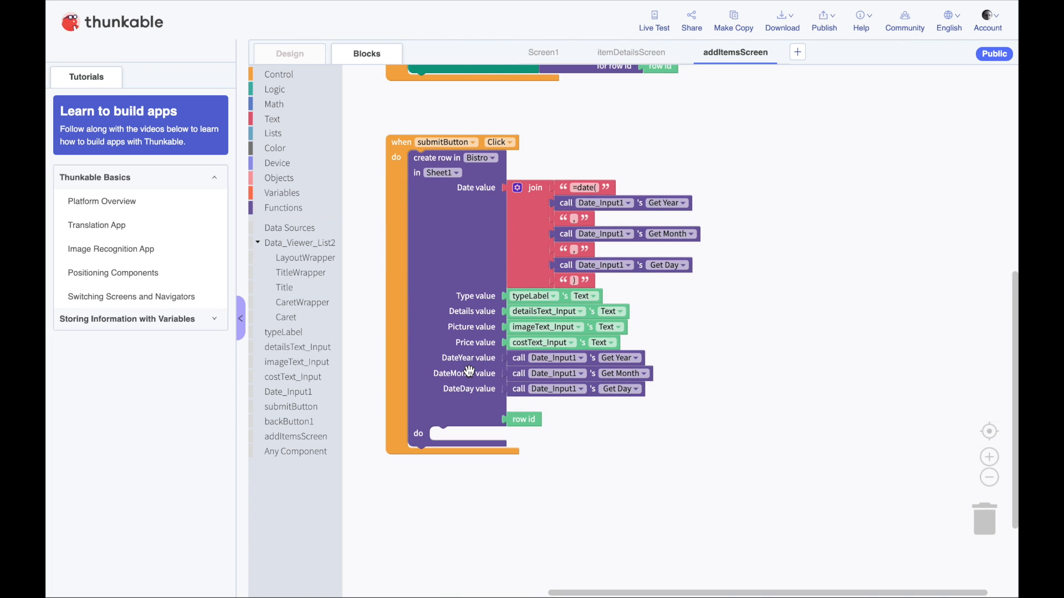
pyautogui.click(288, 74)
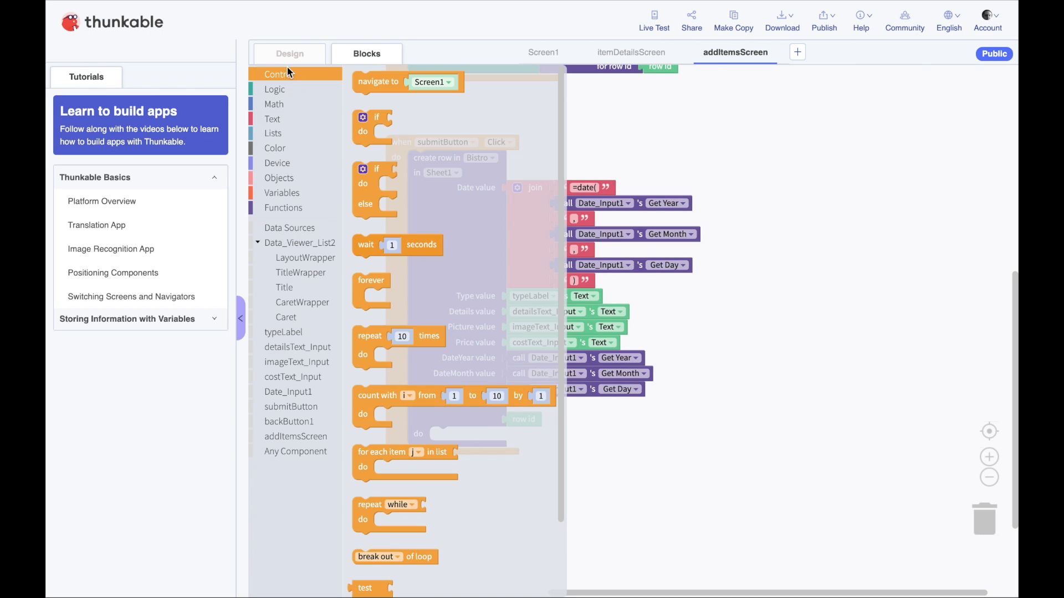
pyautogui.moveTo(366, 82); pyautogui.dragTo(437, 441)
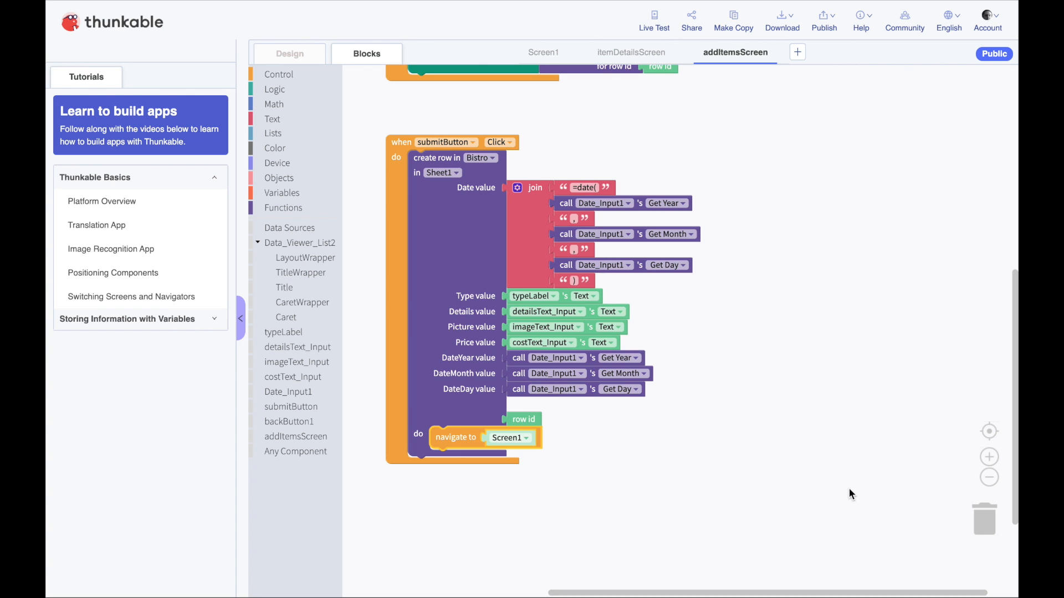
pyautogui.scroll(3, 1009, 483)
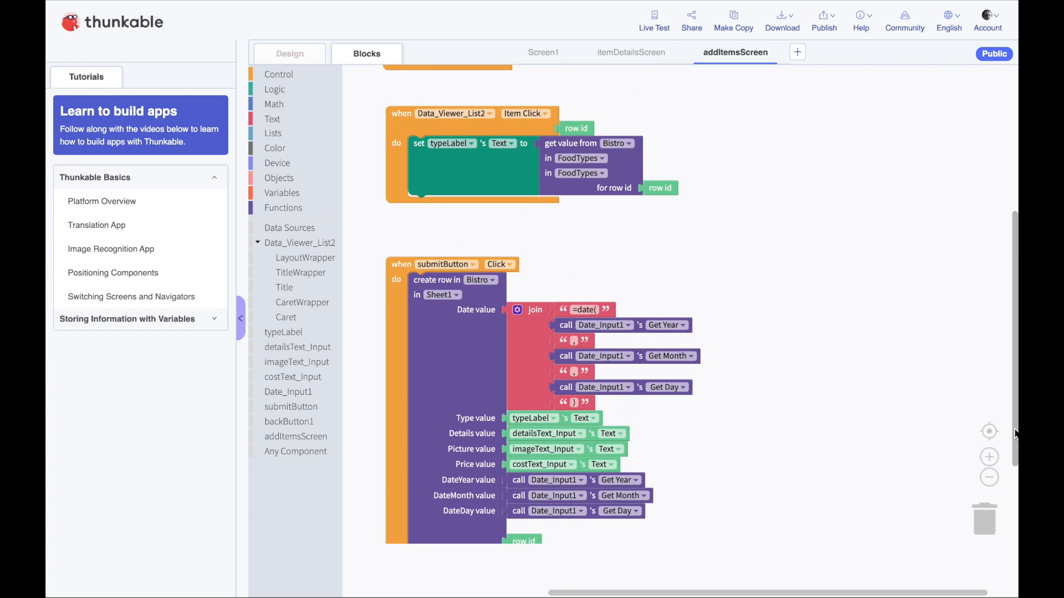
pyautogui.scroll(1, 996, 379)
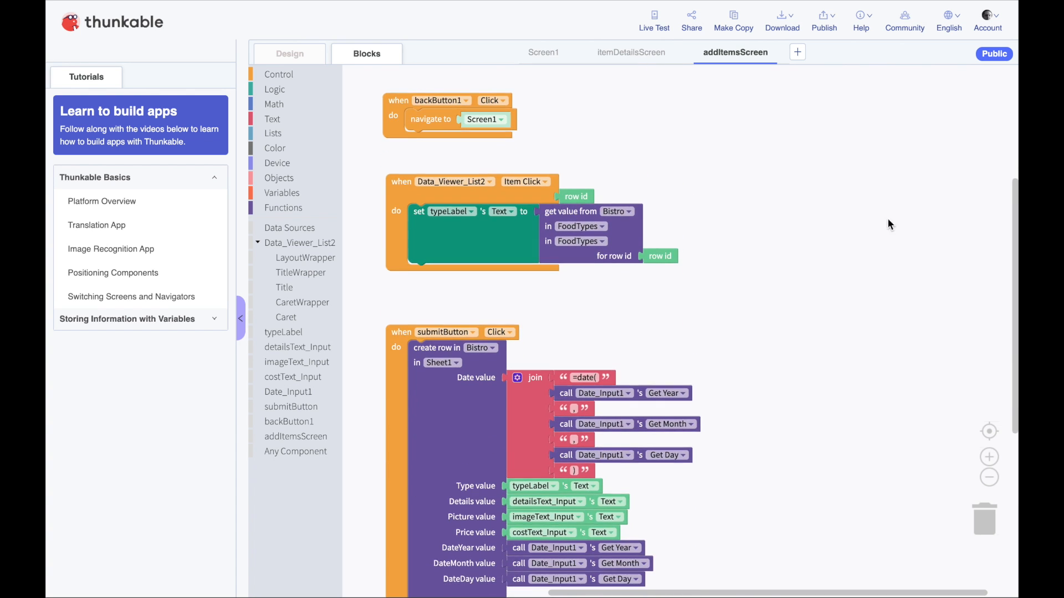
# Start a live preview of addItemsScreen, choose the Salad type and enter Caesar Salad as the details
pyautogui.click(648, 22)
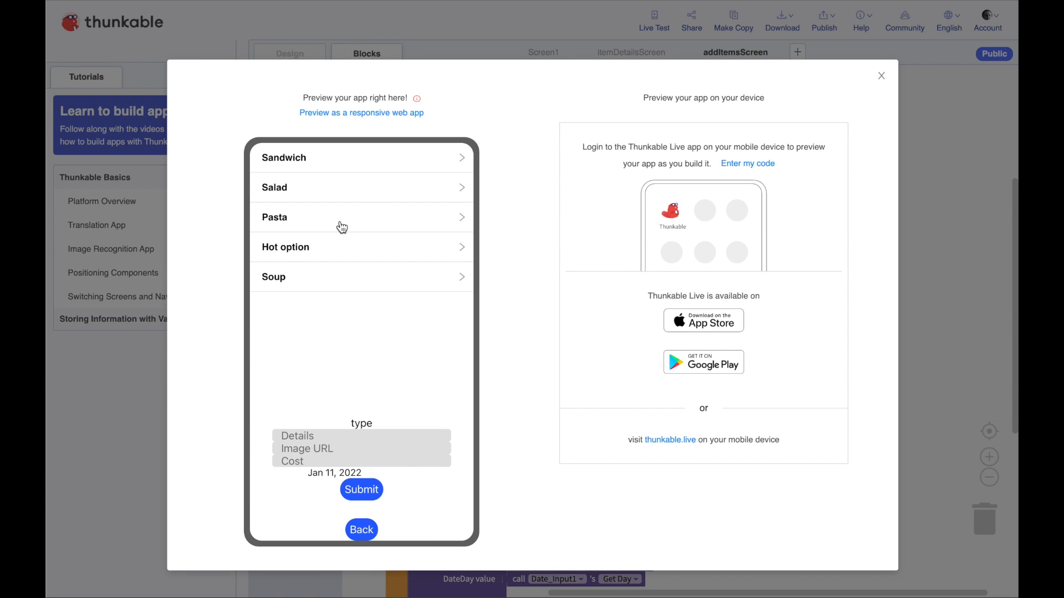
pyautogui.click(328, 192)
pyautogui.click(326, 435)
pyautogui.write('Caesar Salad')
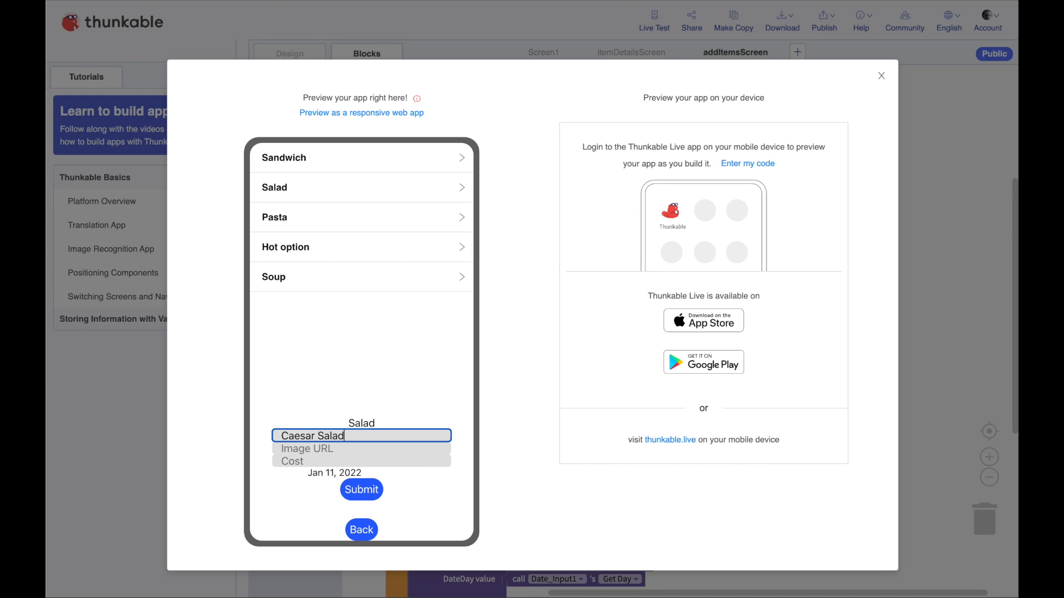
pyautogui.press('Tab')
# Search Google Images for caesar salad in a new browser tab
pyautogui.hotkey('ctrl', 't')
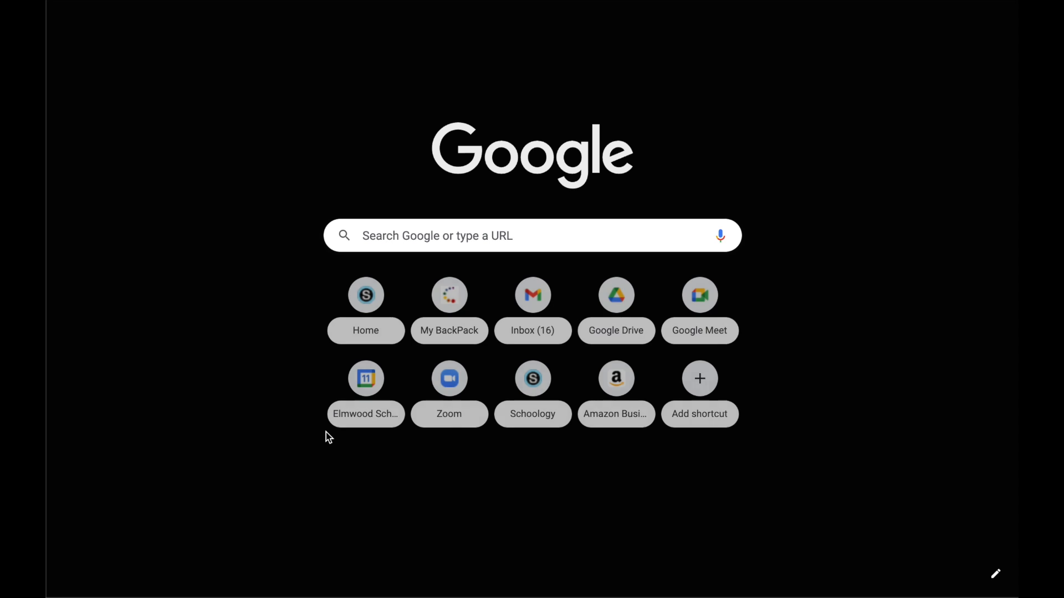
pyautogui.write('ca')
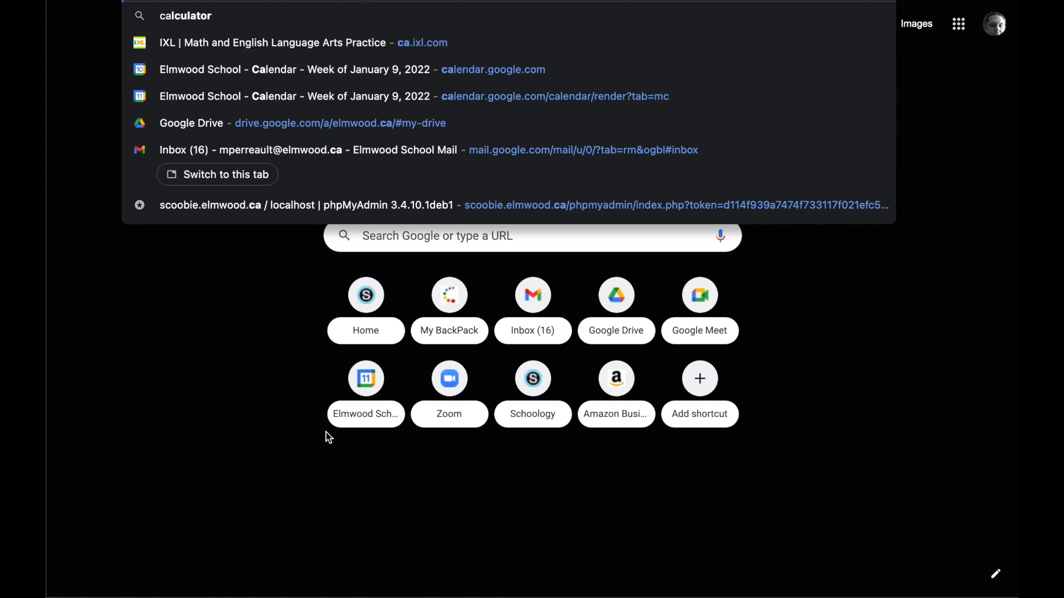
pyautogui.write('esar salad')
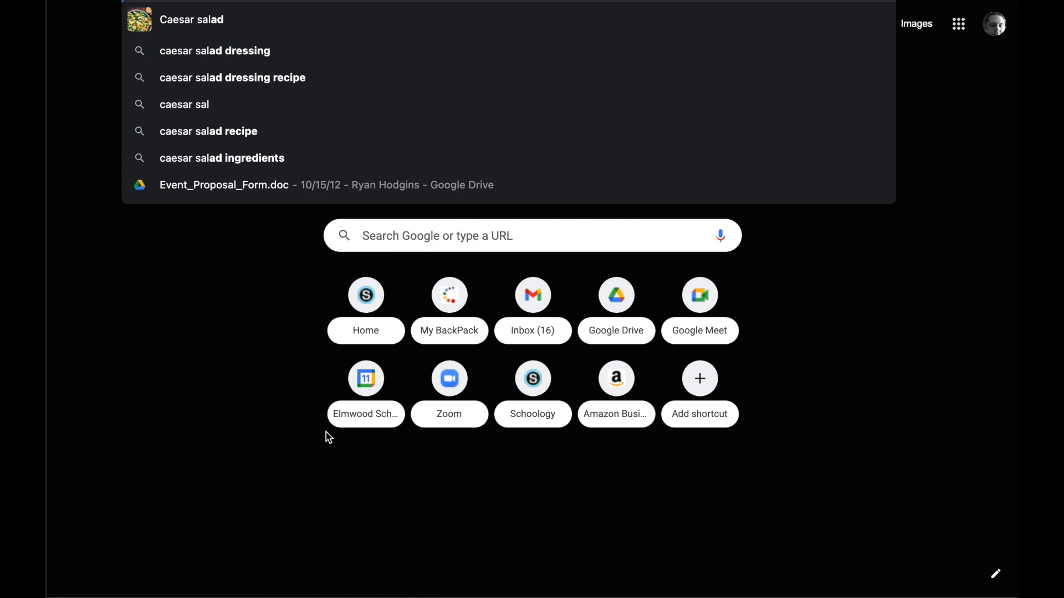
pyautogui.press('Return')
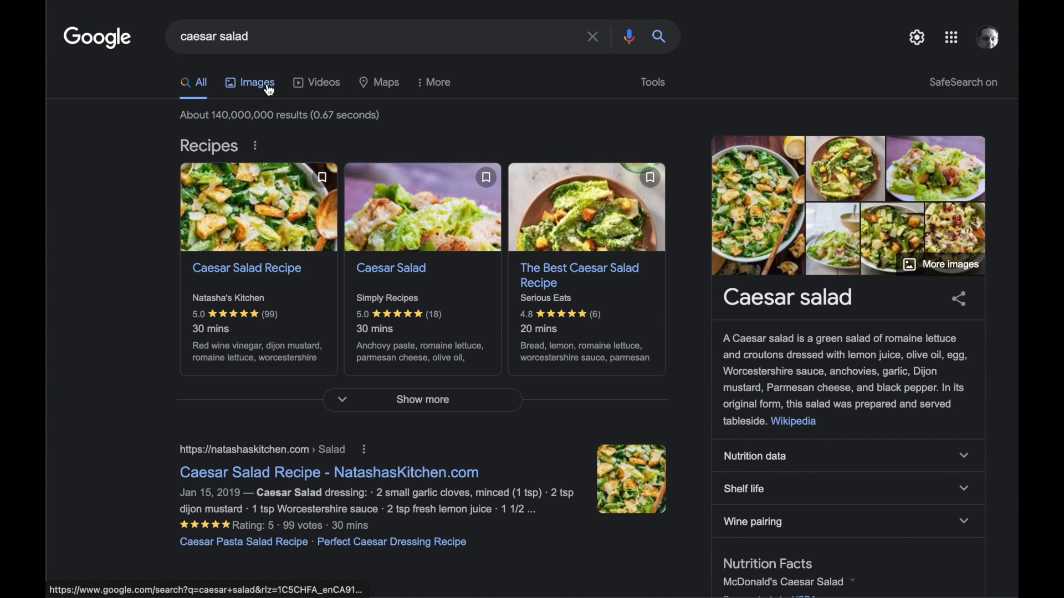
pyautogui.click(267, 84)
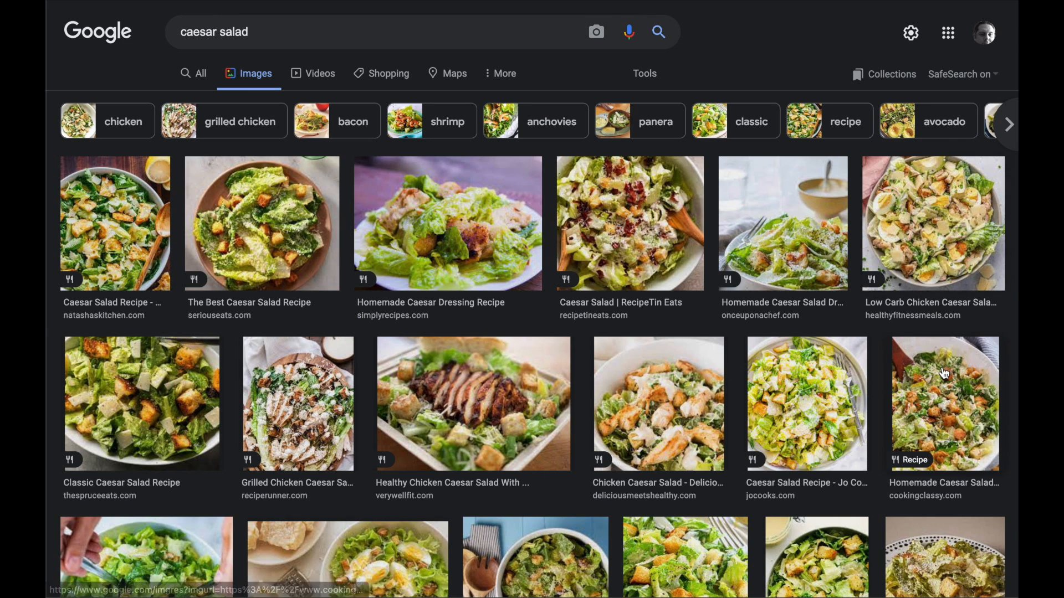
# Try the Cooking Classy caesar salad picture's address as the Image URL in the preview, and clear the field again
pyautogui.click(915, 443)
pyautogui.rightClick(855, 273)
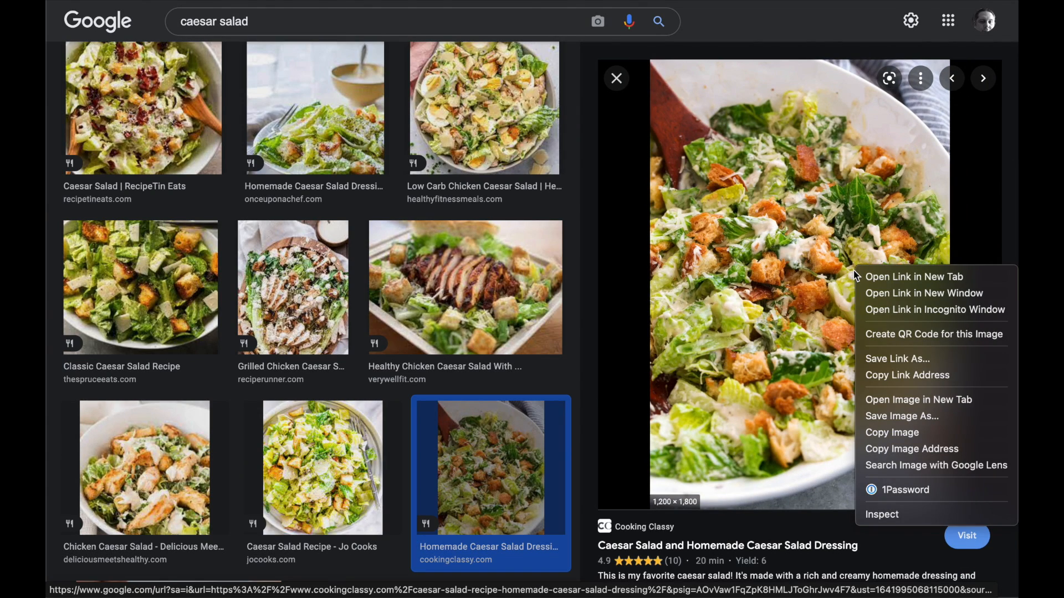
pyautogui.click(910, 448)
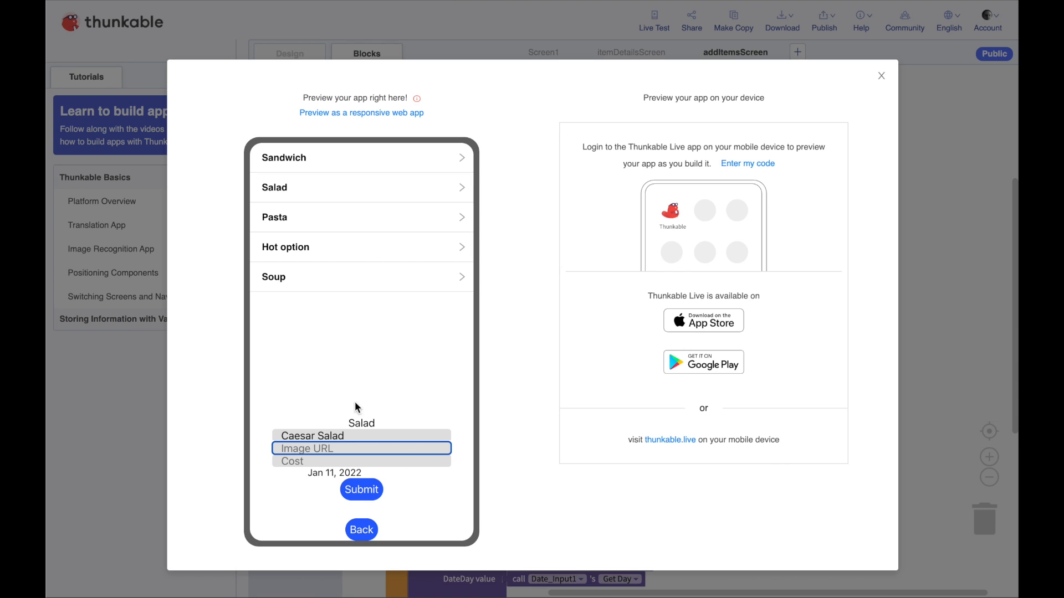
pyautogui.rightClick(341, 451)
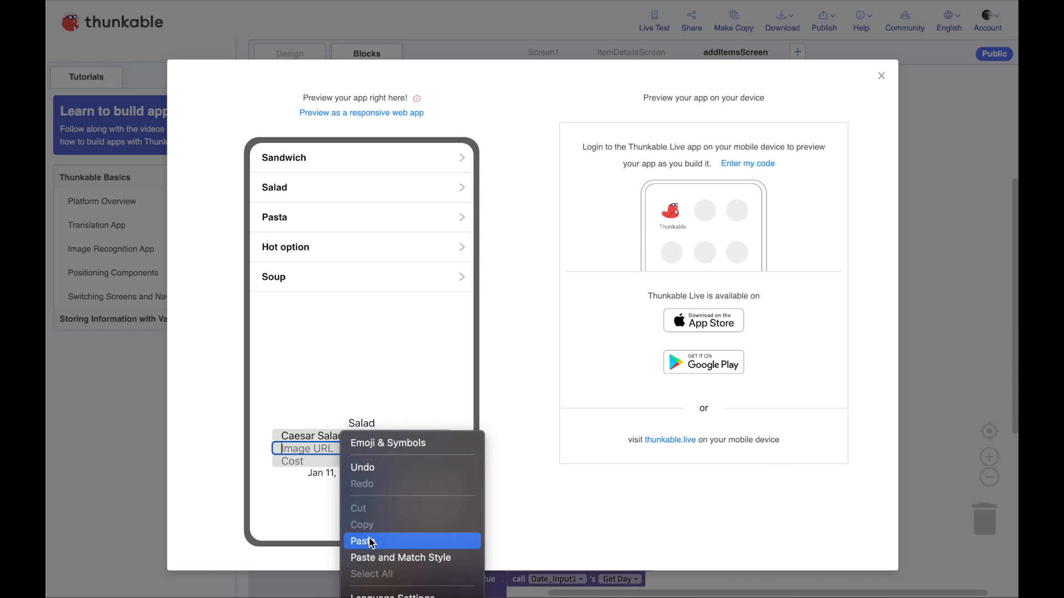
pyautogui.click(366, 541)
pyautogui.click(340, 461)
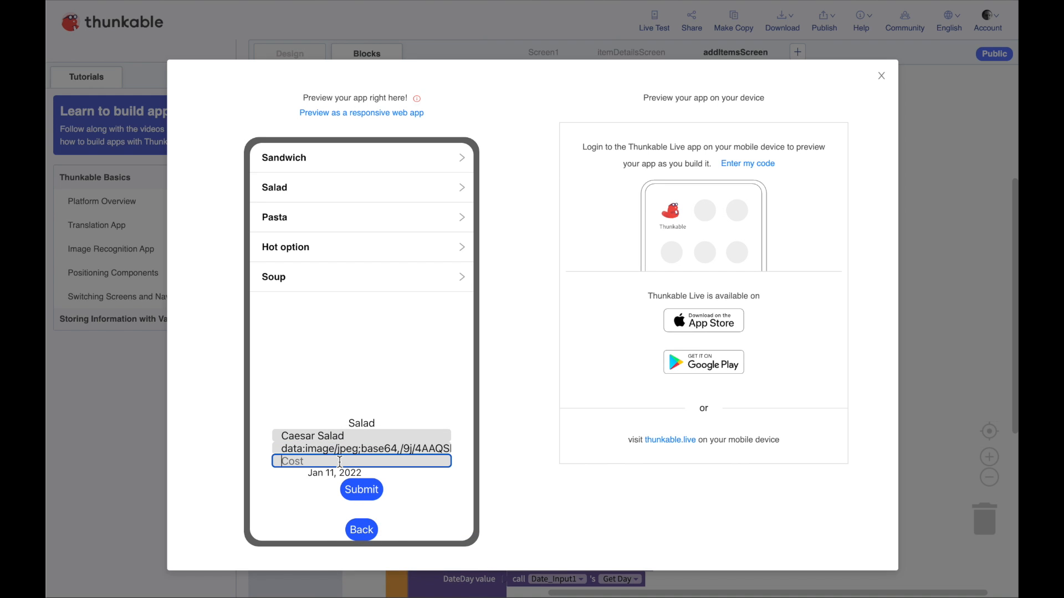
pyautogui.tripleClick(338, 450)
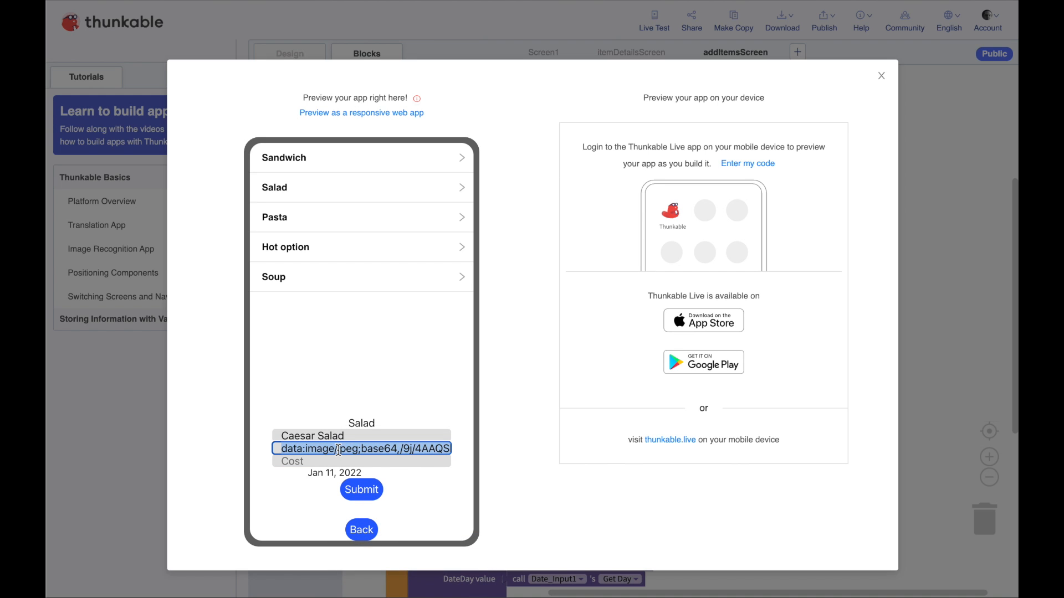
pyautogui.press('BackSpace')
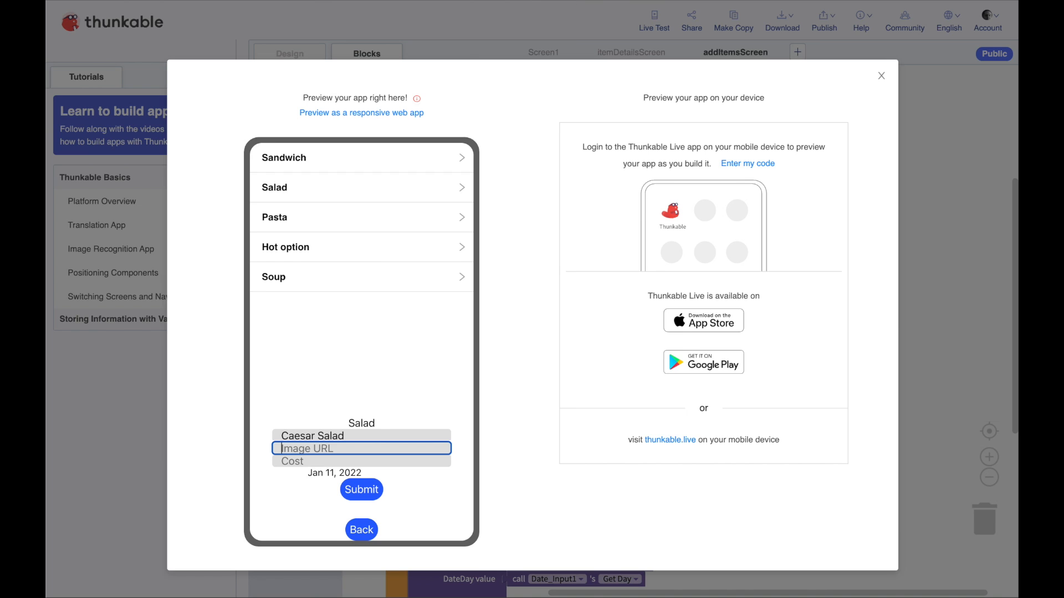
# Copy the image address of the Once Upon a Chef caesar salad picture and paste it as the Image URL in the Thunkable preview
pyautogui.hotkey('ctrl', 'Tab')
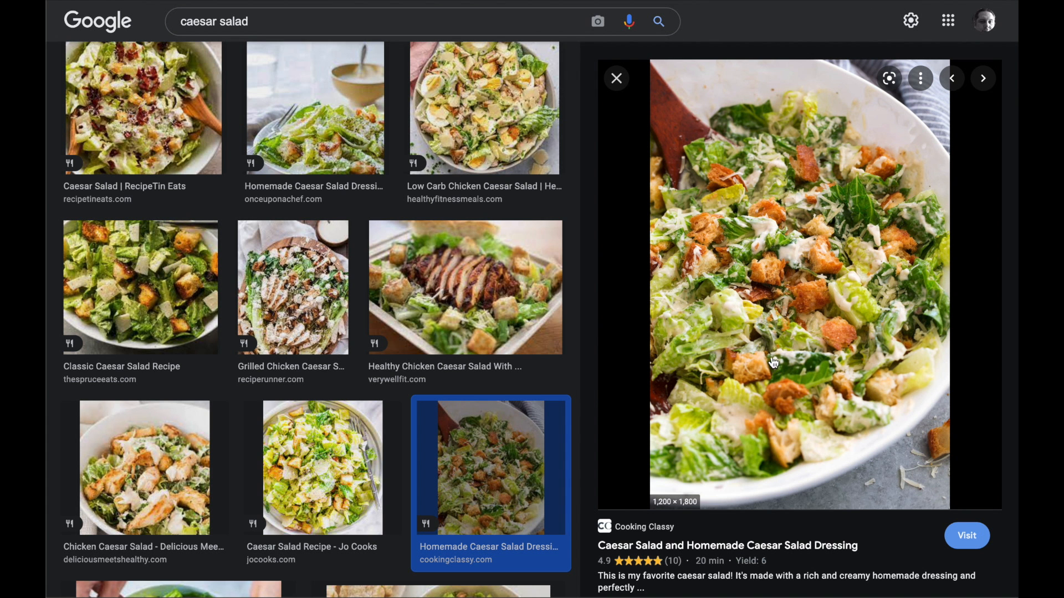
pyautogui.click(488, 294)
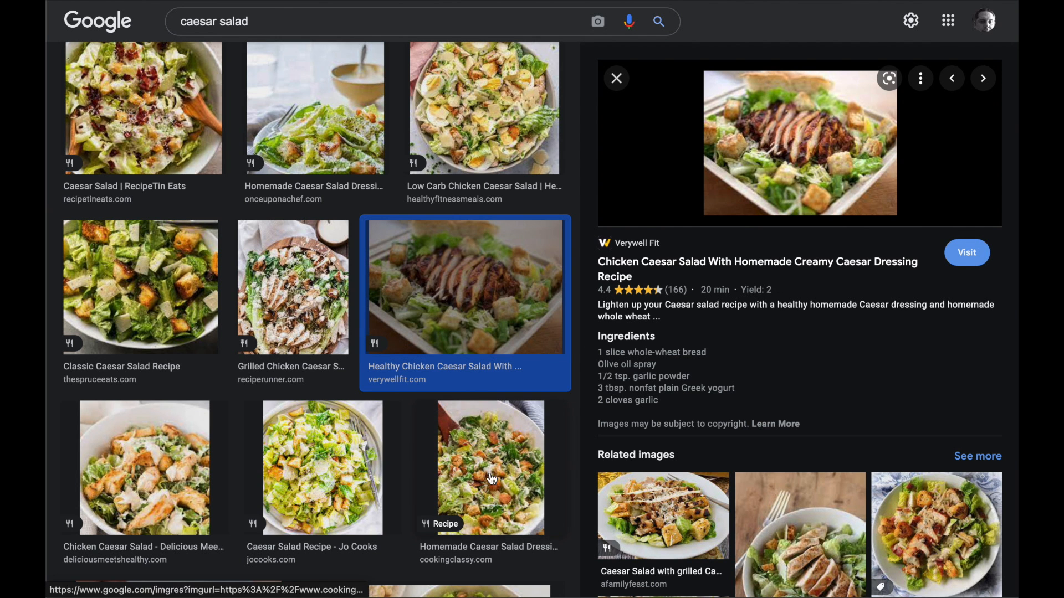
pyautogui.click(352, 128)
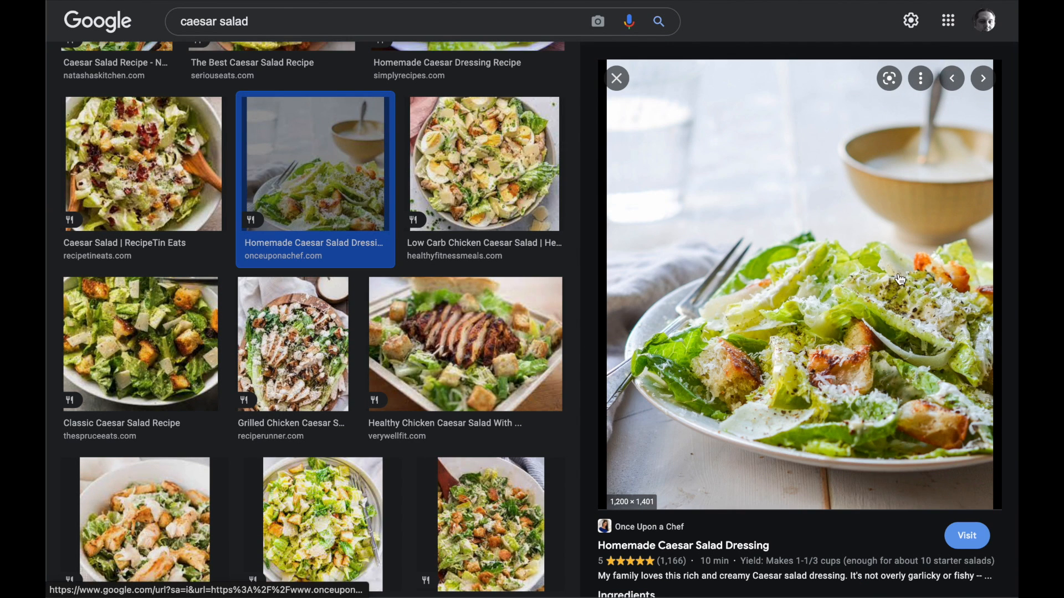
pyautogui.rightClick(838, 271)
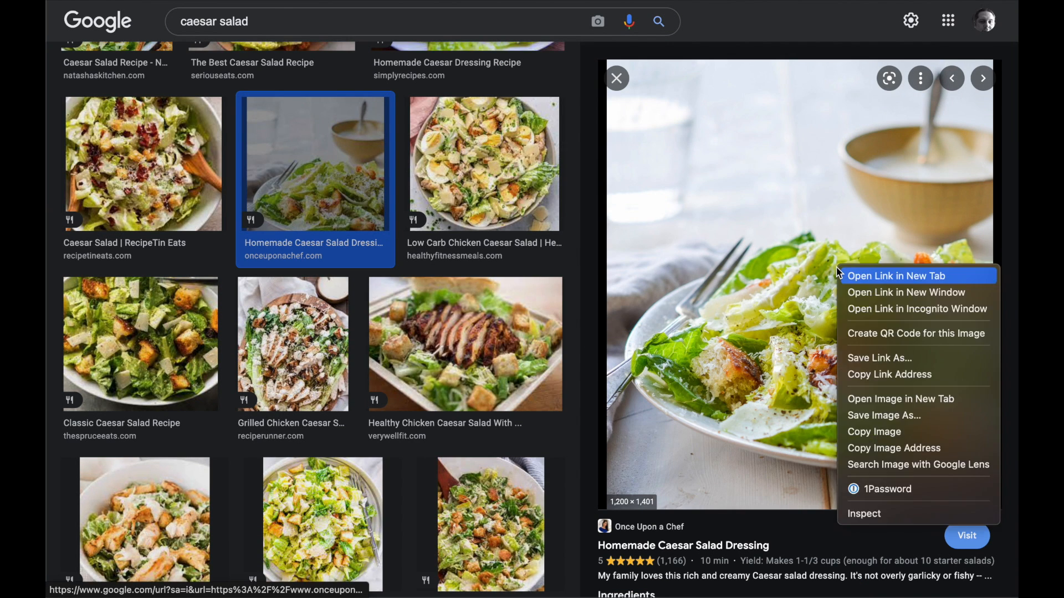
pyautogui.click(883, 450)
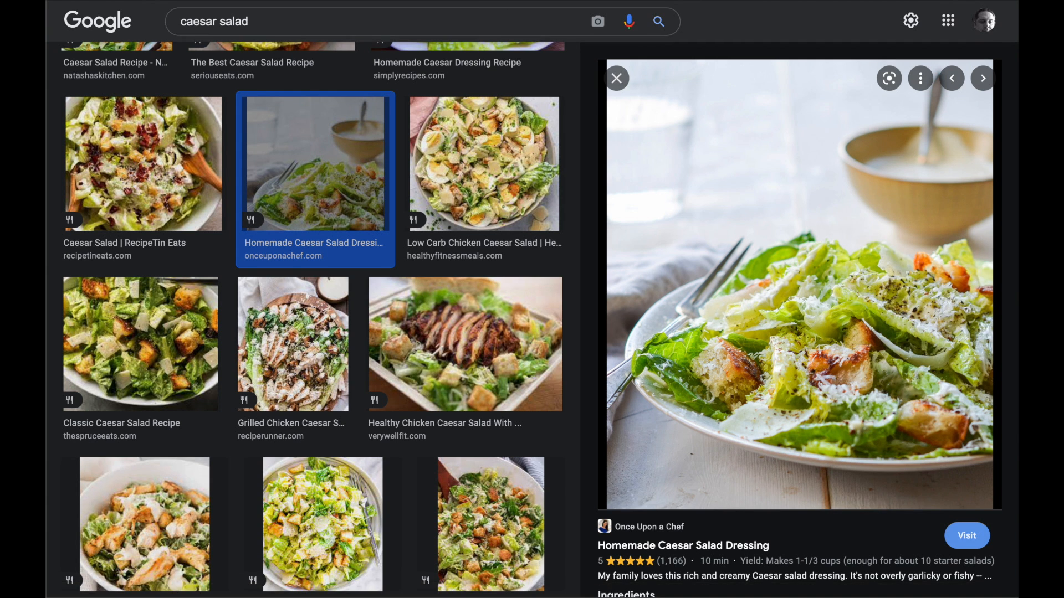
pyautogui.press('super+Tab')
pyautogui.press('super+v')
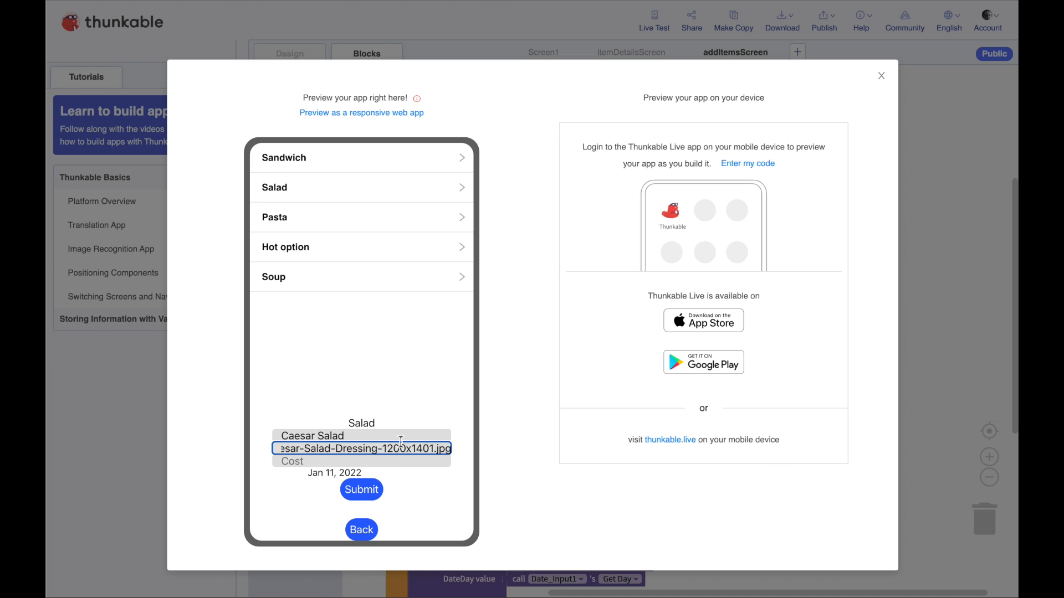
pyautogui.moveTo(440, 450); pyautogui.dragTo(248, 439)
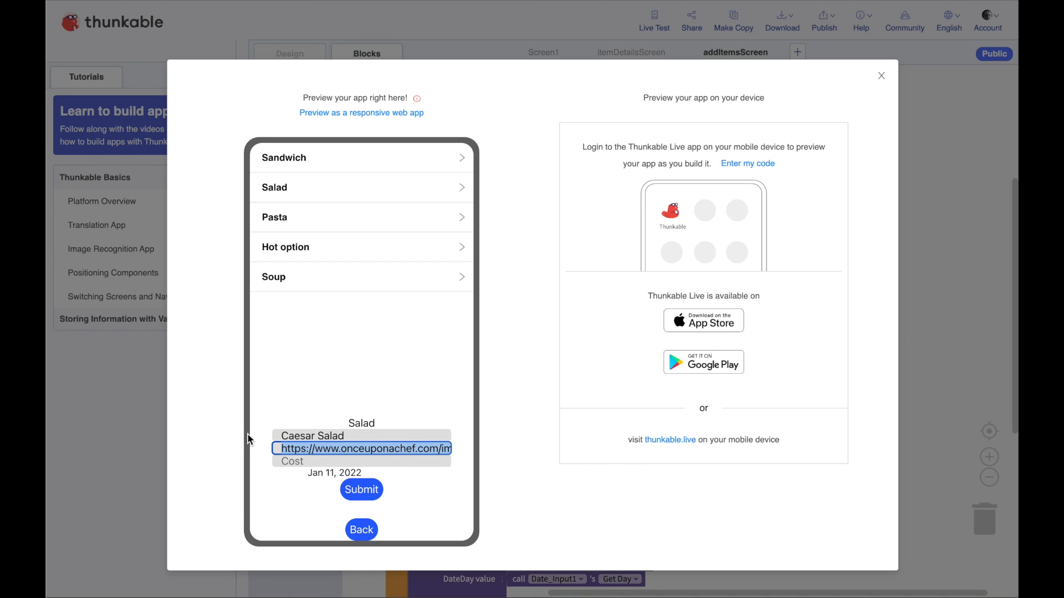
# Enter a cost of $8, submit the Caesar Salad item and close the preview
pyautogui.click(320, 462)
pyautogui.write('$8')
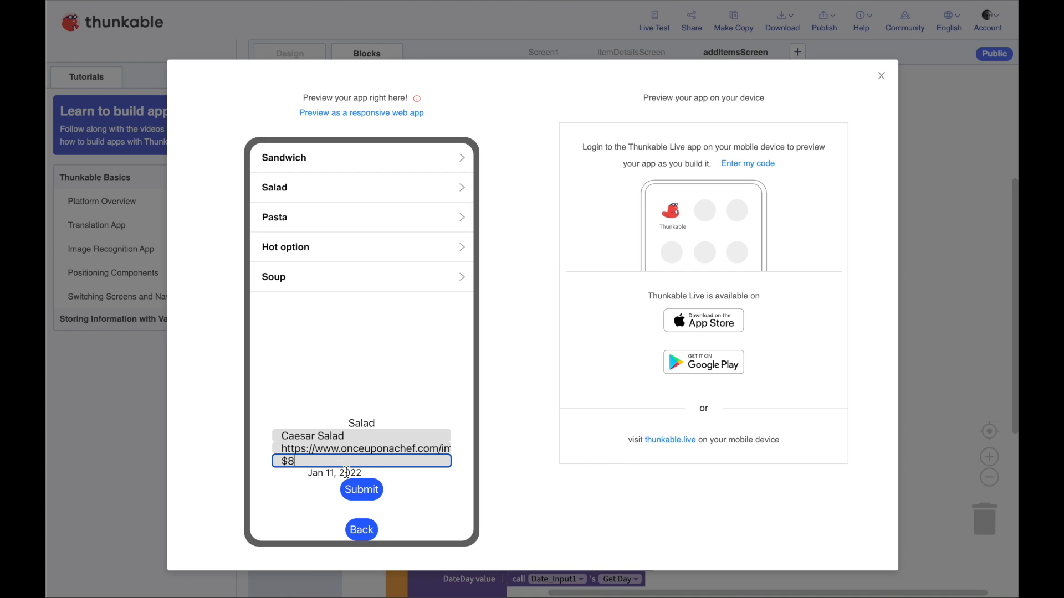
pyautogui.click(353, 492)
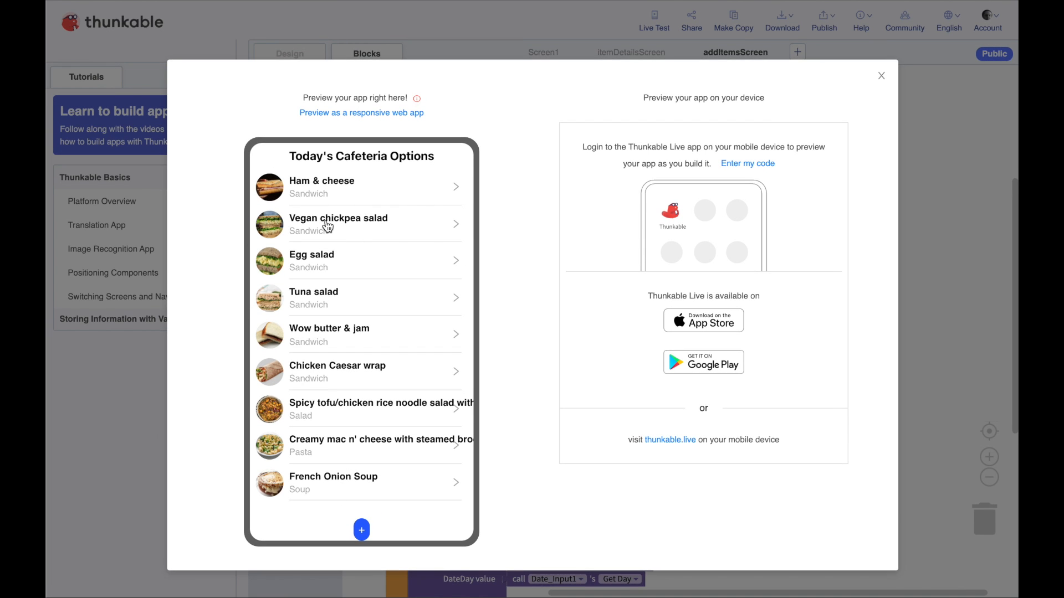
pyautogui.click(880, 77)
# Add a call Data_Viewer_List1's Refresh Data block to Screen1's block workspace
pyautogui.click(542, 57)
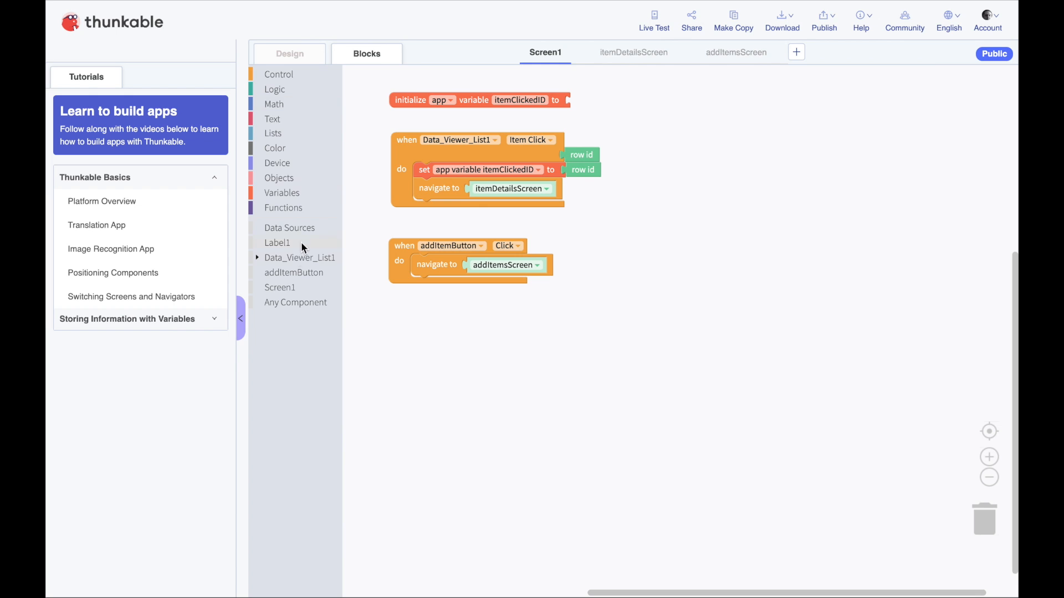
pyautogui.click(289, 228)
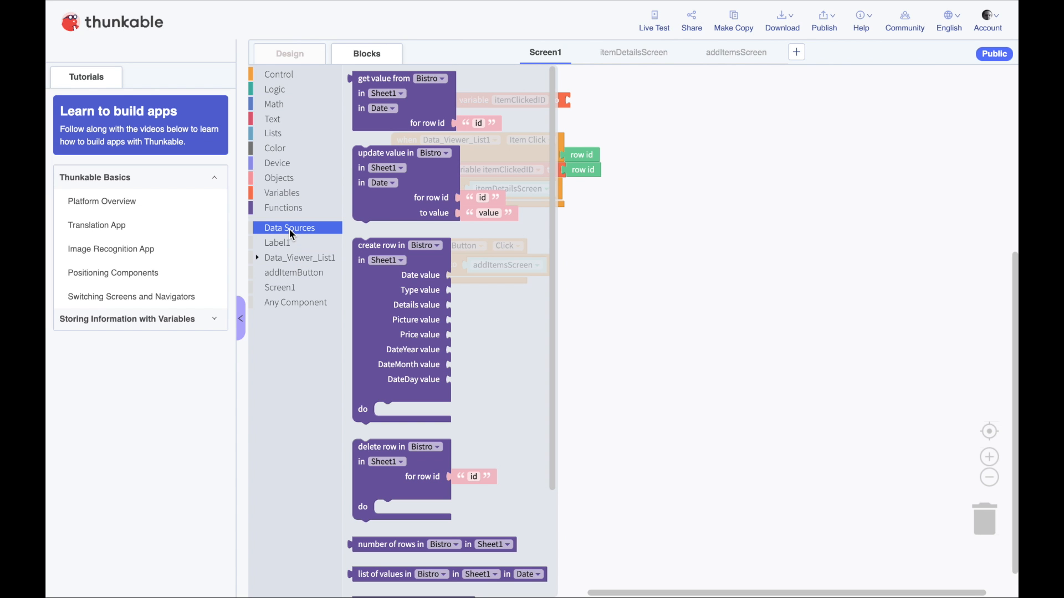
pyautogui.click(309, 259)
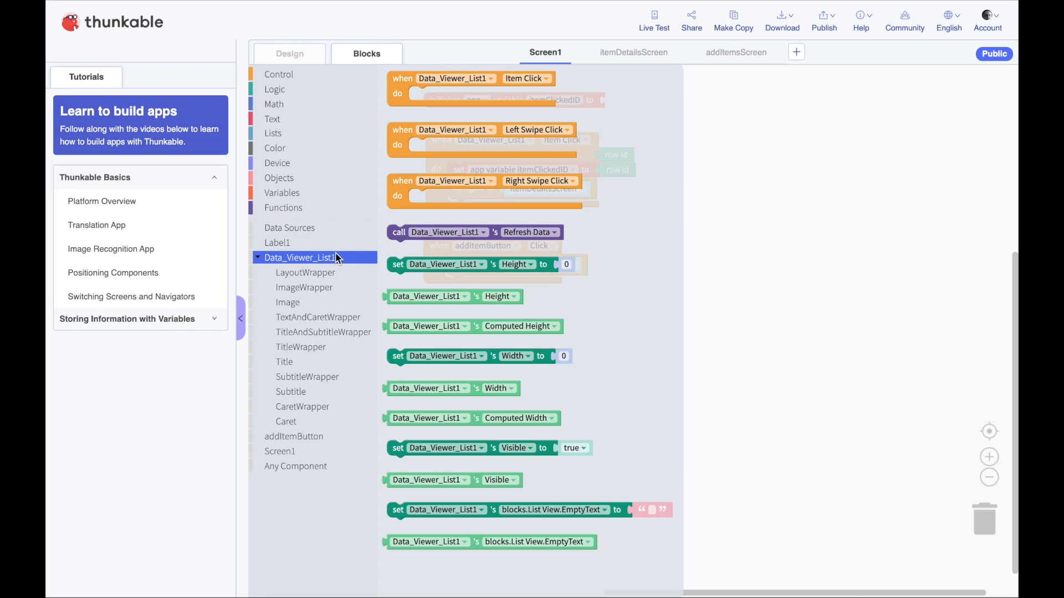
pyautogui.moveTo(395, 235)
pyautogui.mouseDown()
pyautogui.moveTo(438, 347)
pyautogui.moveTo(454, 347)
pyautogui.mouseUp()
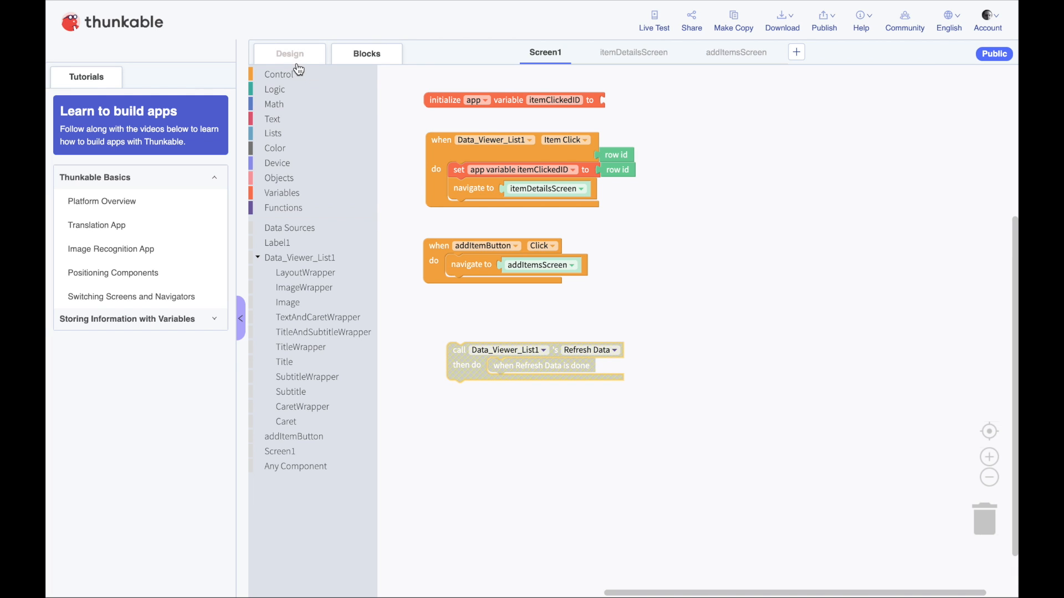
# Add a when Screen1 Opens event block below the existing ones and place the Refresh Data call inside it
pyautogui.click(291, 452)
pyautogui.moveTo(397, 88); pyautogui.dragTo(420, 323)
pyautogui.moveTo(454, 365); pyautogui.dragTo(438, 343)
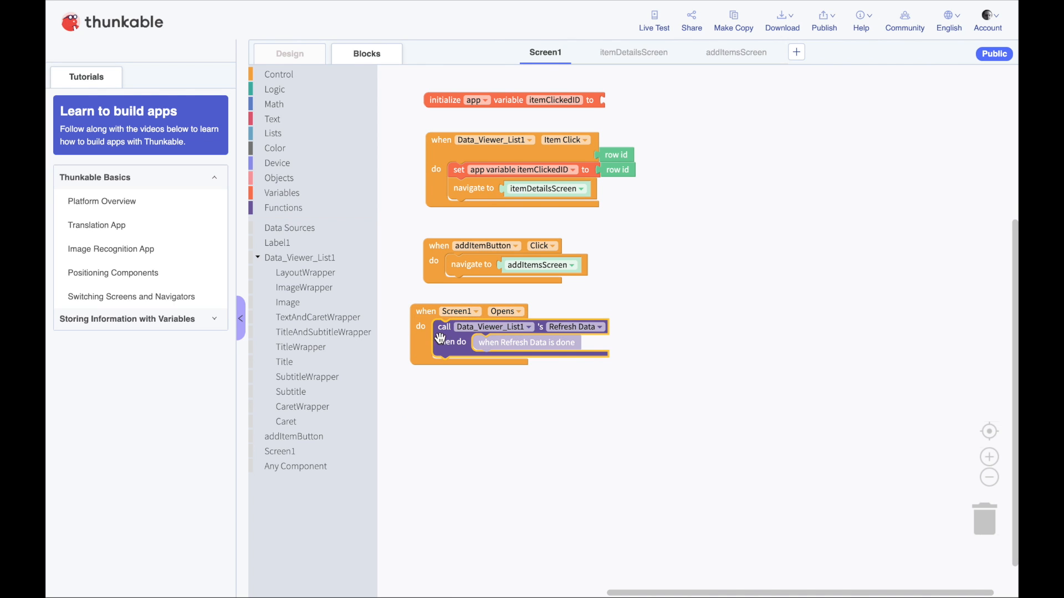
# Preview Screen1, open the Caesar Salad entry's details to check them, and go back to the list
pyautogui.click(656, 24)
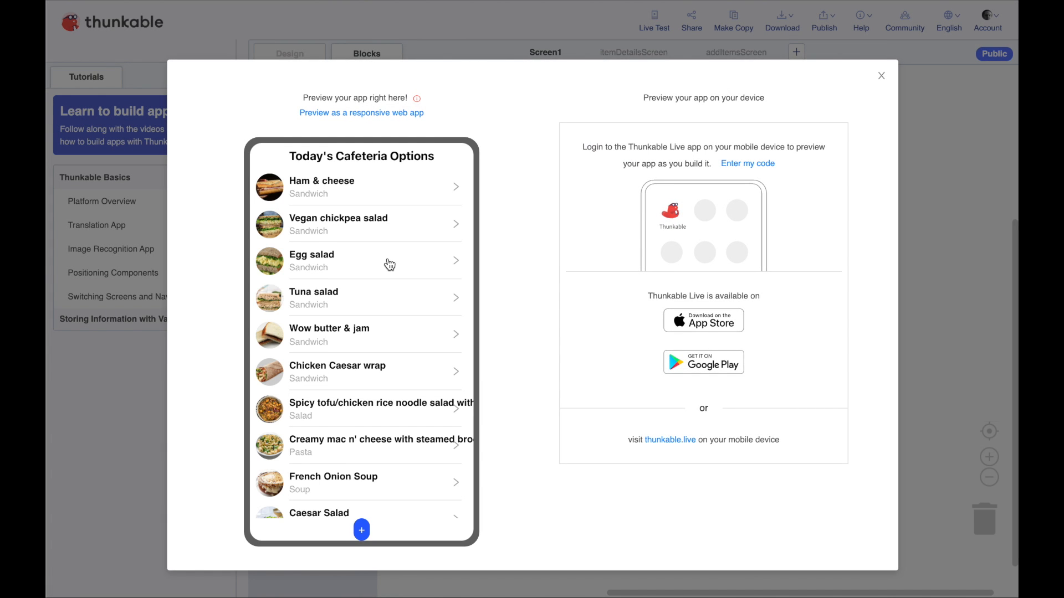
pyautogui.scroll(-1, 387, 264)
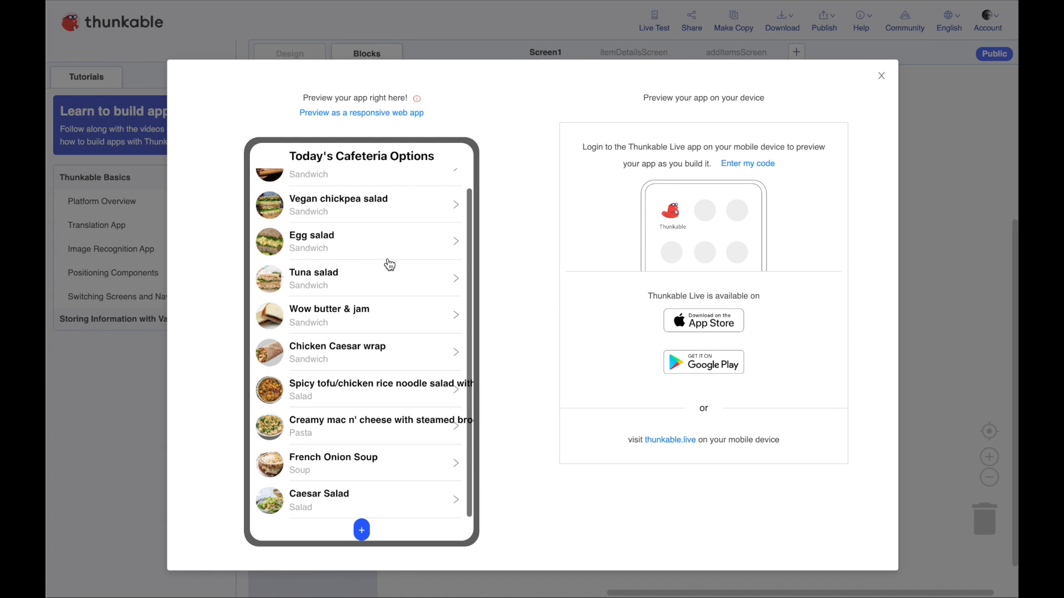
pyautogui.click(340, 505)
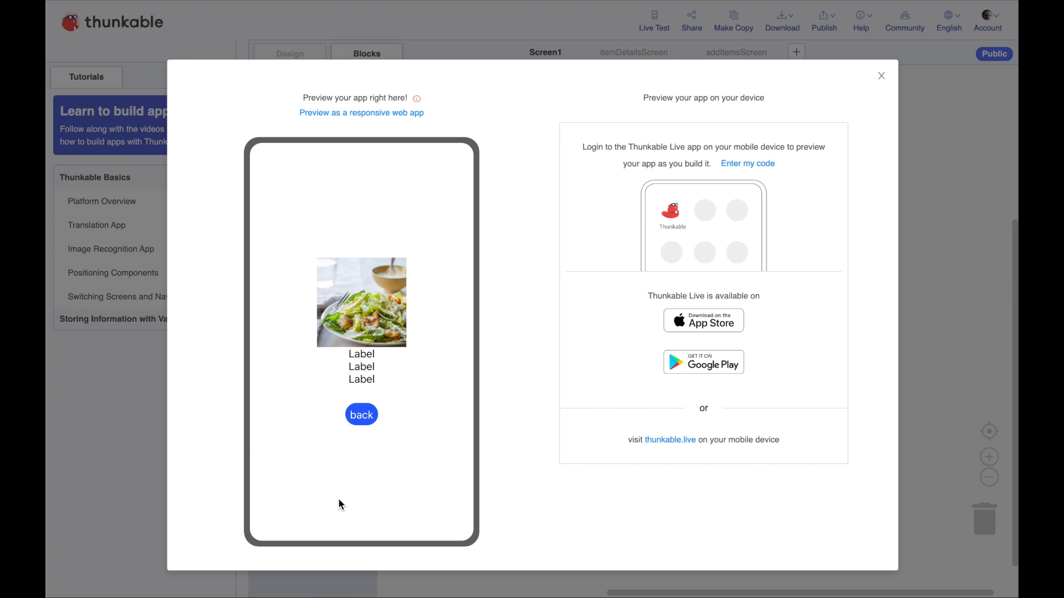
pyautogui.click(365, 427)
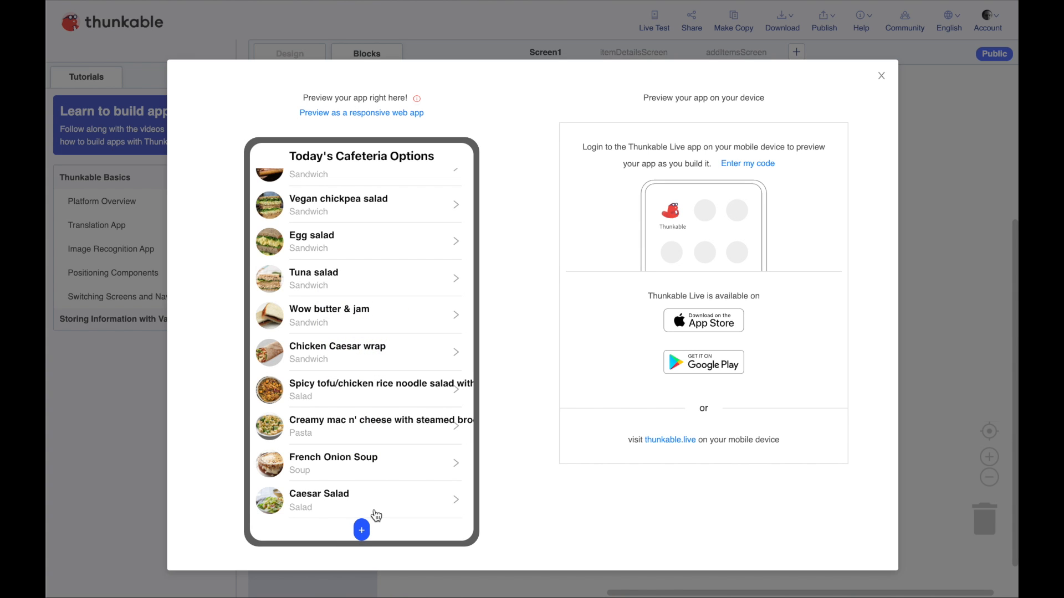
# Submit a Soup item in the preview with details French onion soup, a pasted image URL, cost $5 and date Jan 12, 2022, and check the list
pyautogui.click(361, 530)
pyautogui.click(358, 424)
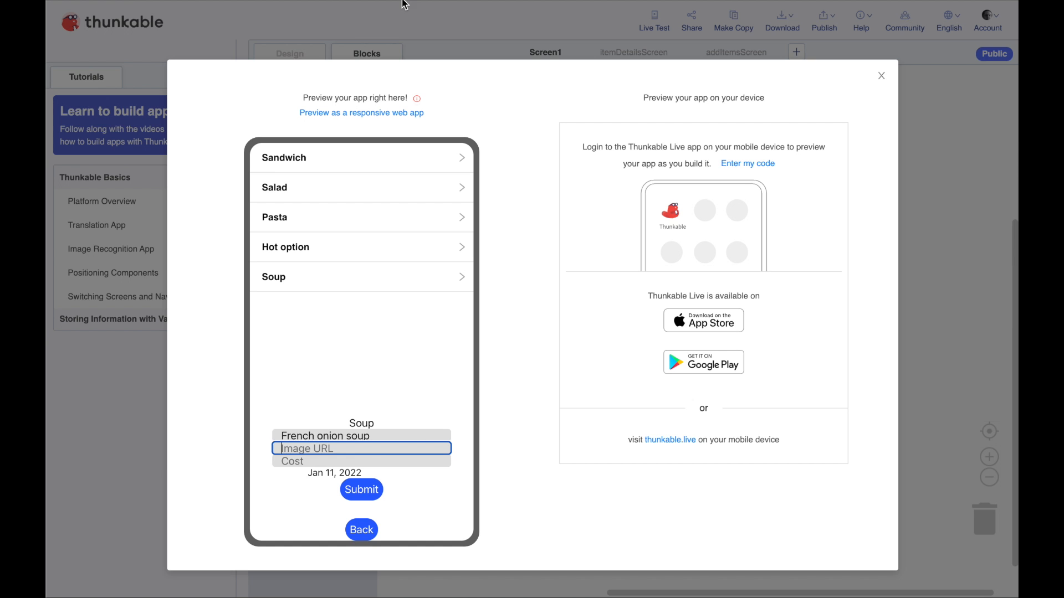
pyautogui.hotkey('ctrl', 'v')
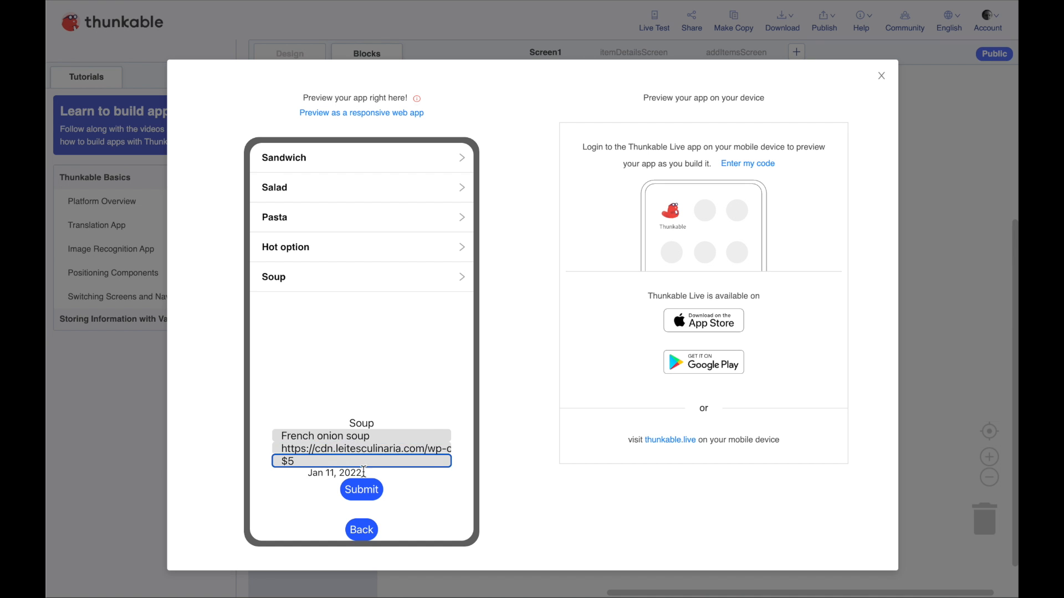
pyautogui.click(362, 472)
pyautogui.click(371, 397)
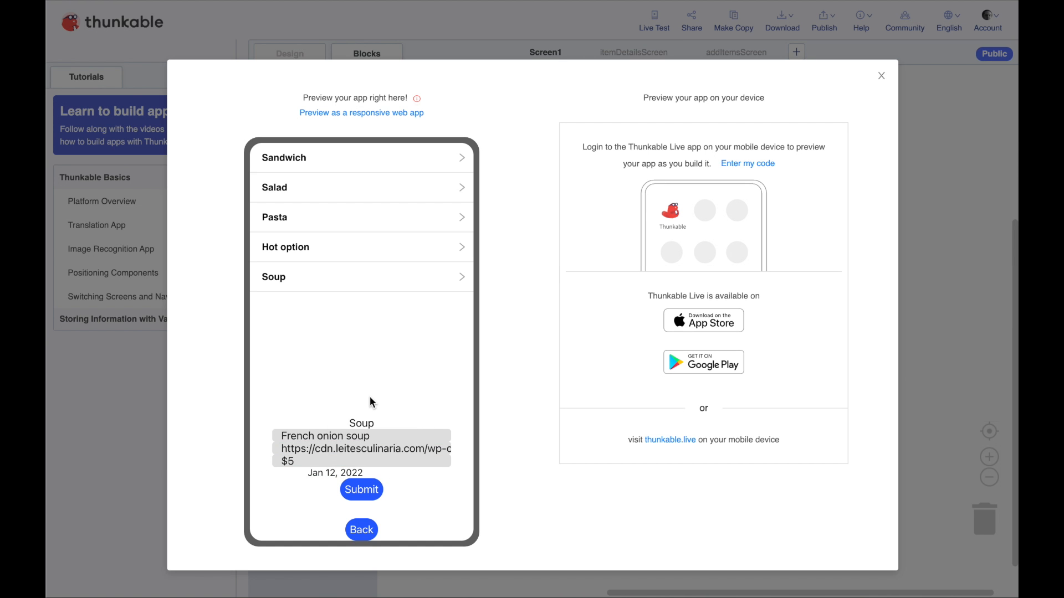
pyautogui.click(363, 492)
pyautogui.scroll(1, 365, 501)
pyautogui.scroll(-1, 366, 501)
pyautogui.scroll(1, 365, 501)
pyautogui.scroll(-1, 366, 502)
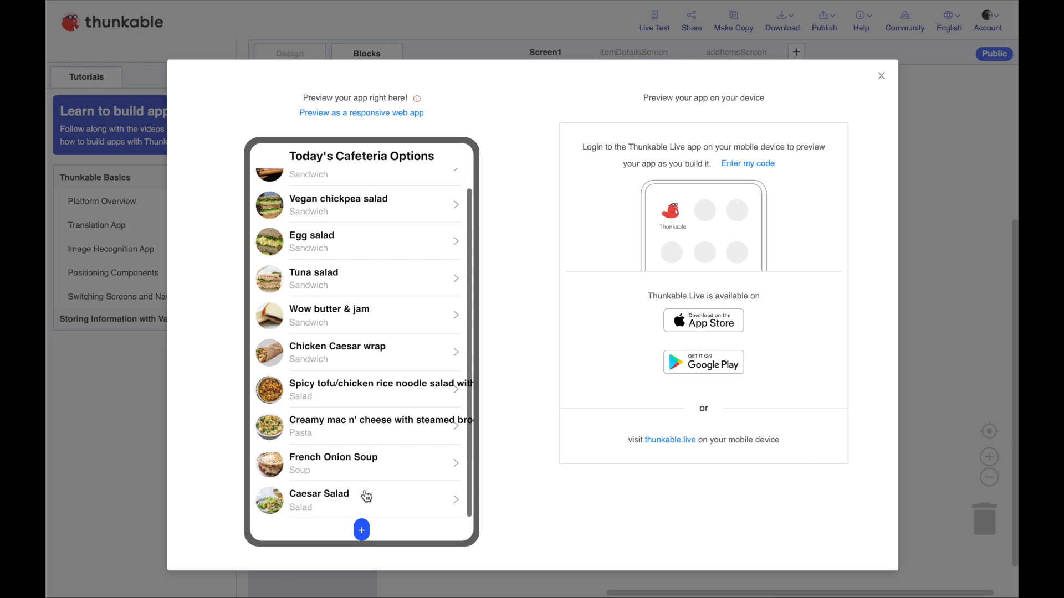
# Switch to the Bistro spreadsheet and check the Details entries of the submitted soup and salad items in Sheet1's last three rows
pyautogui.hotkey('ctrl', 'Tab')
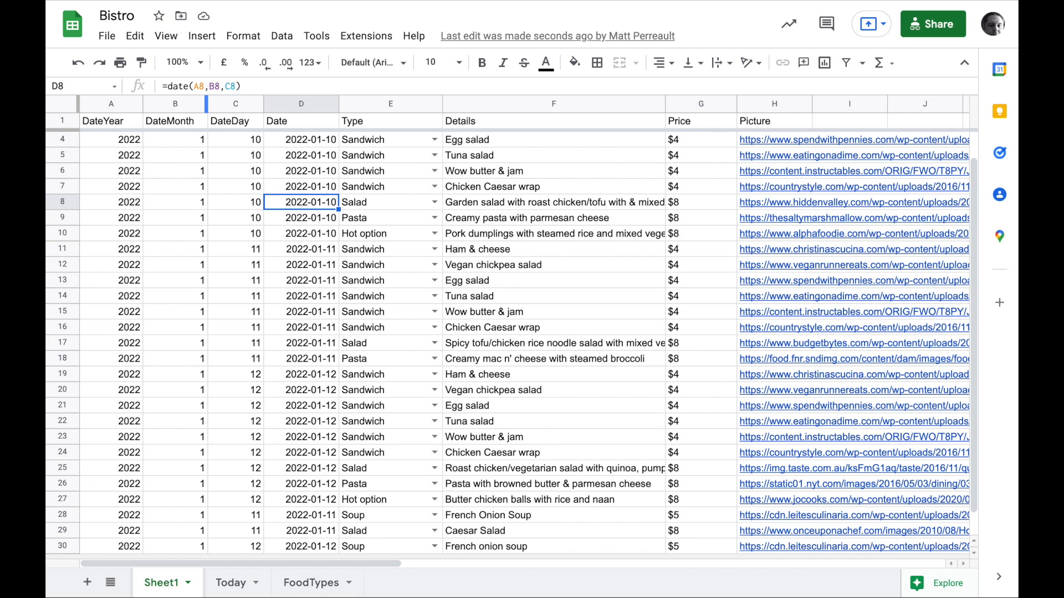
pyautogui.scroll(-1, 291, 393)
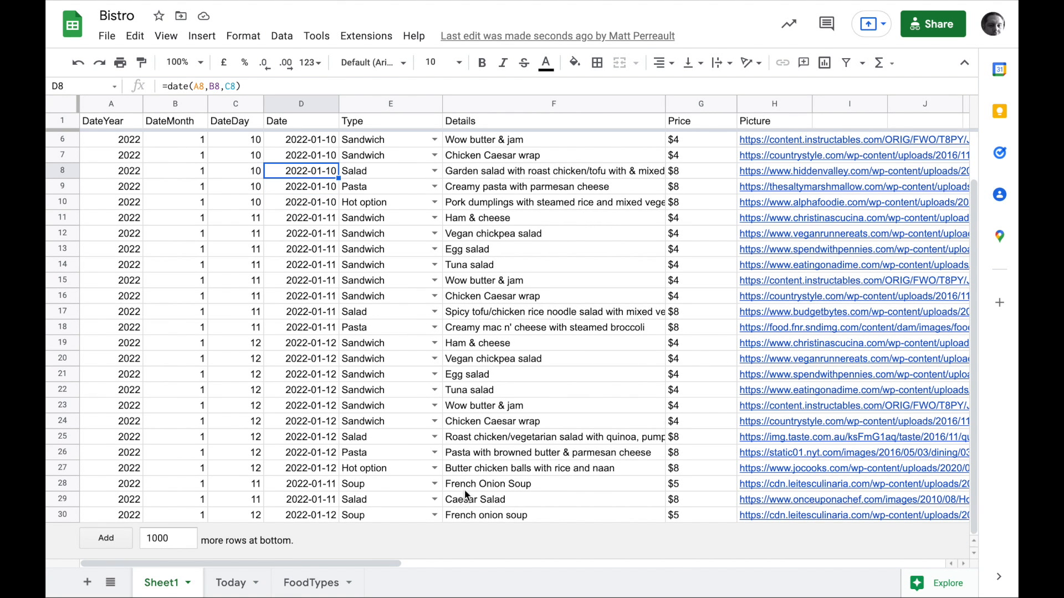
pyautogui.click(473, 485)
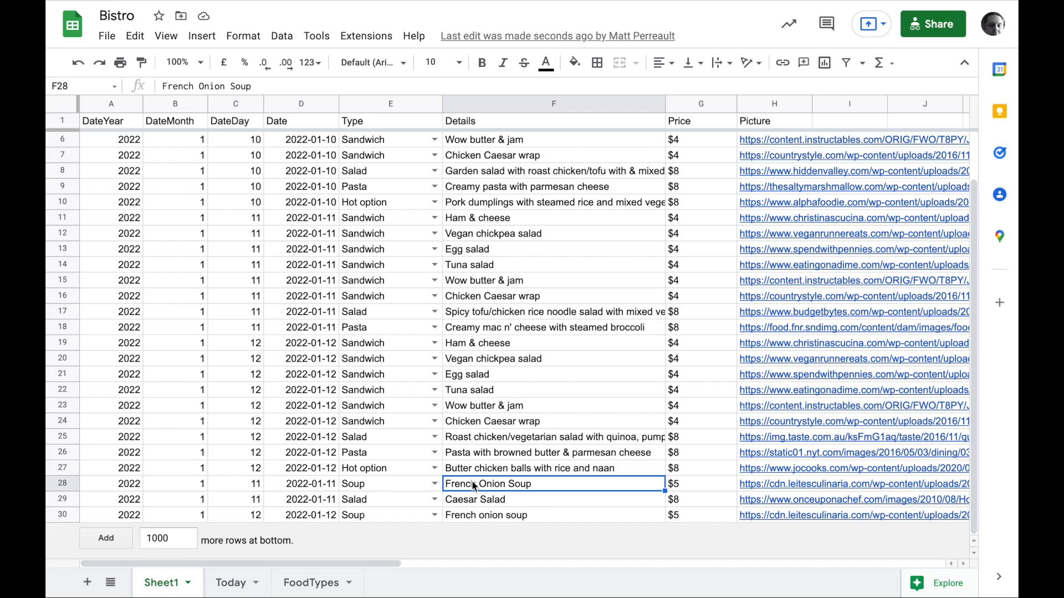
pyautogui.click(474, 498)
pyautogui.click(482, 516)
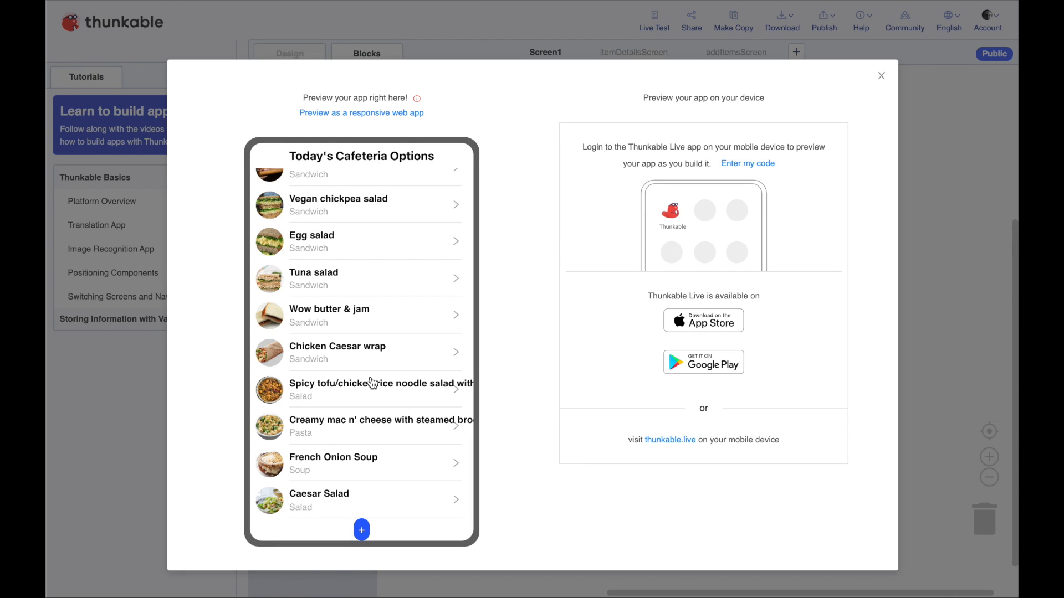
# Return to the Thunkable preview, review the cafeteria options list, and open the add-item form with its Image URL field active
pyautogui.scroll(1, 369, 382)
pyautogui.scroll(-1, 369, 382)
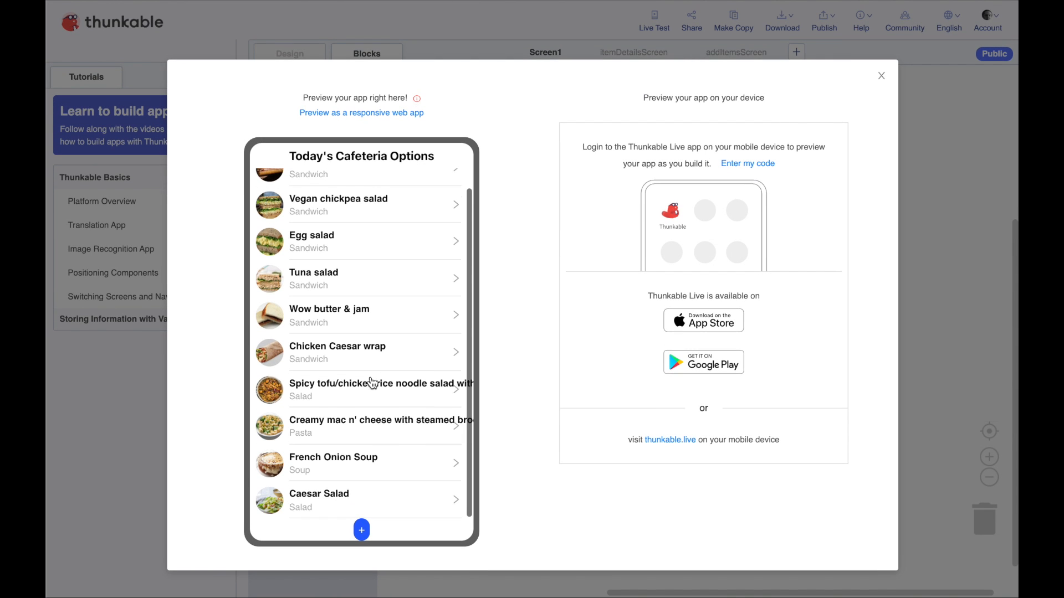
pyautogui.click(362, 532)
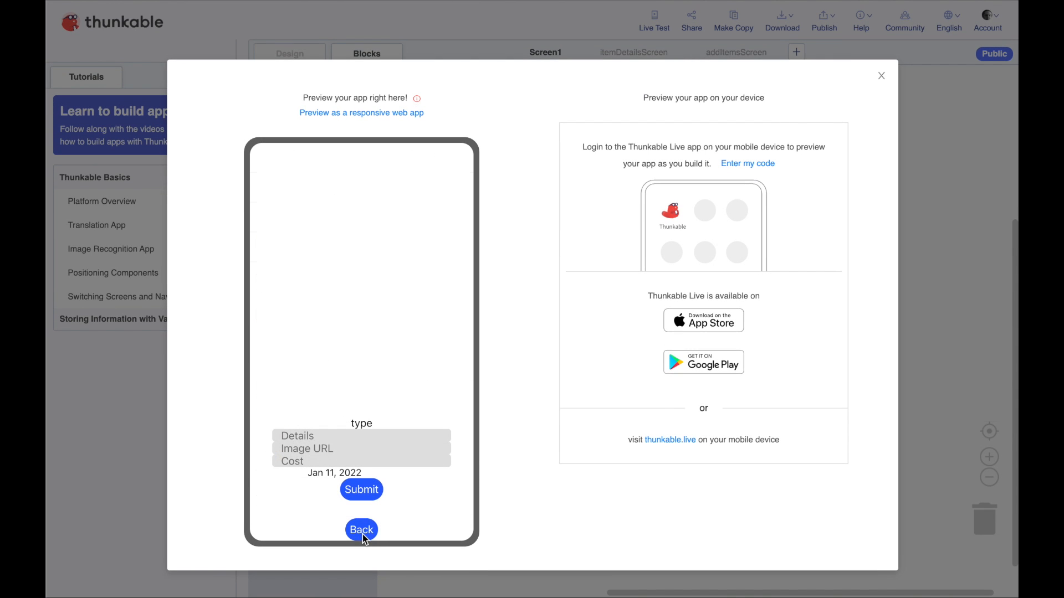
pyautogui.click(341, 448)
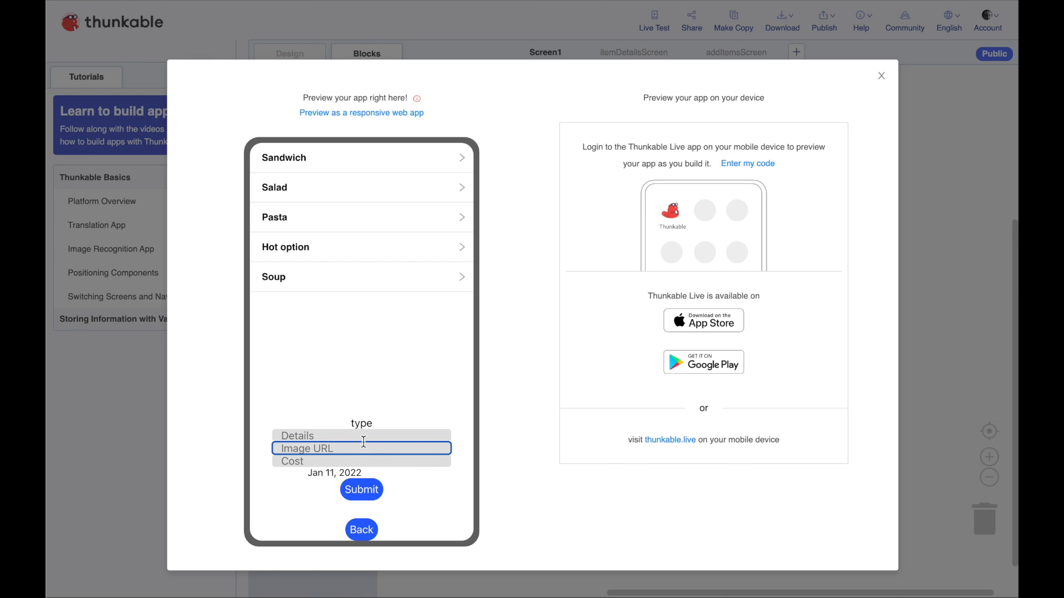